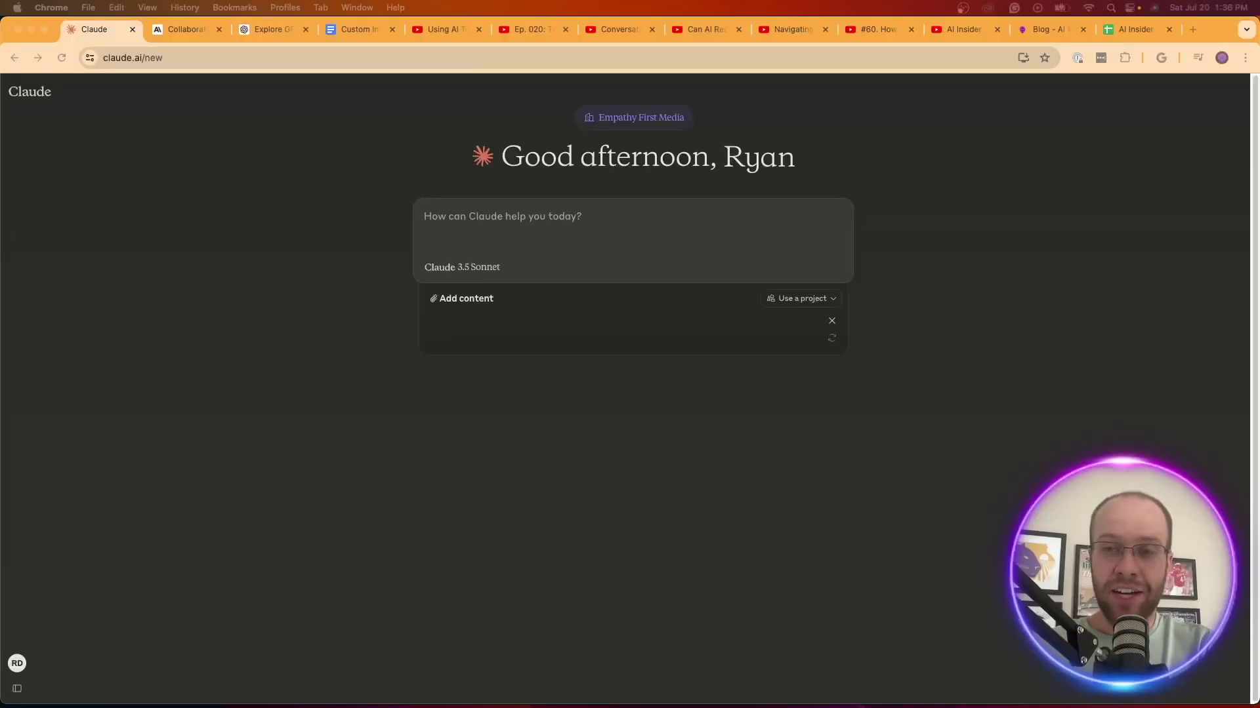
Leave the Claude new-chat page for the 'Collaborate with Claude on Projects' article
click(973, 466)
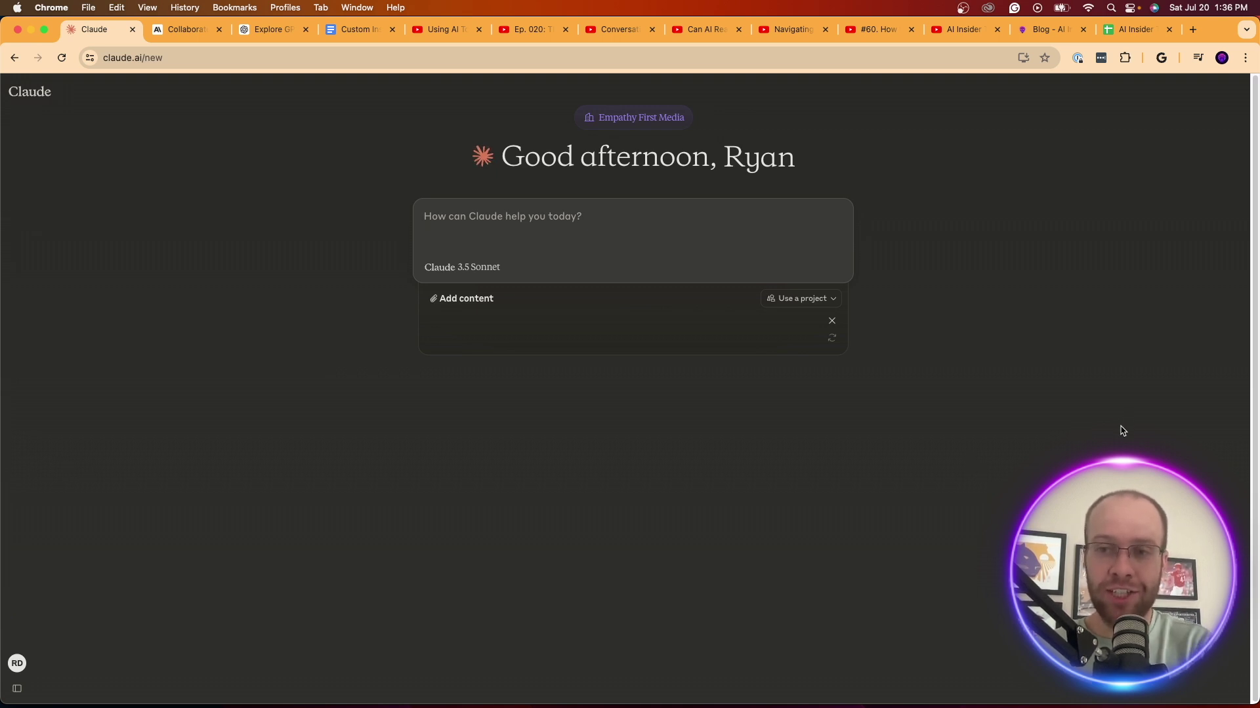
click(178, 40)
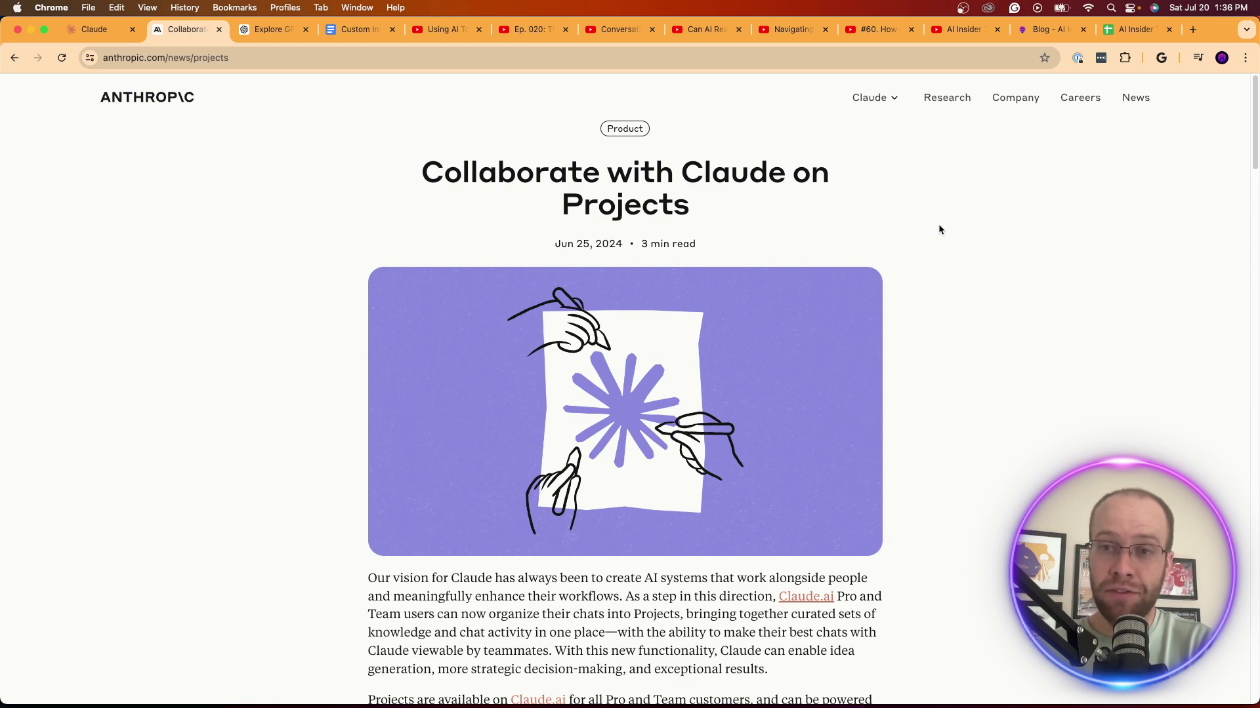
Skim the Claude Projects announcement, then switch to ChatGPT's Explore GPTs page
scroll(923, 296, down, 10)
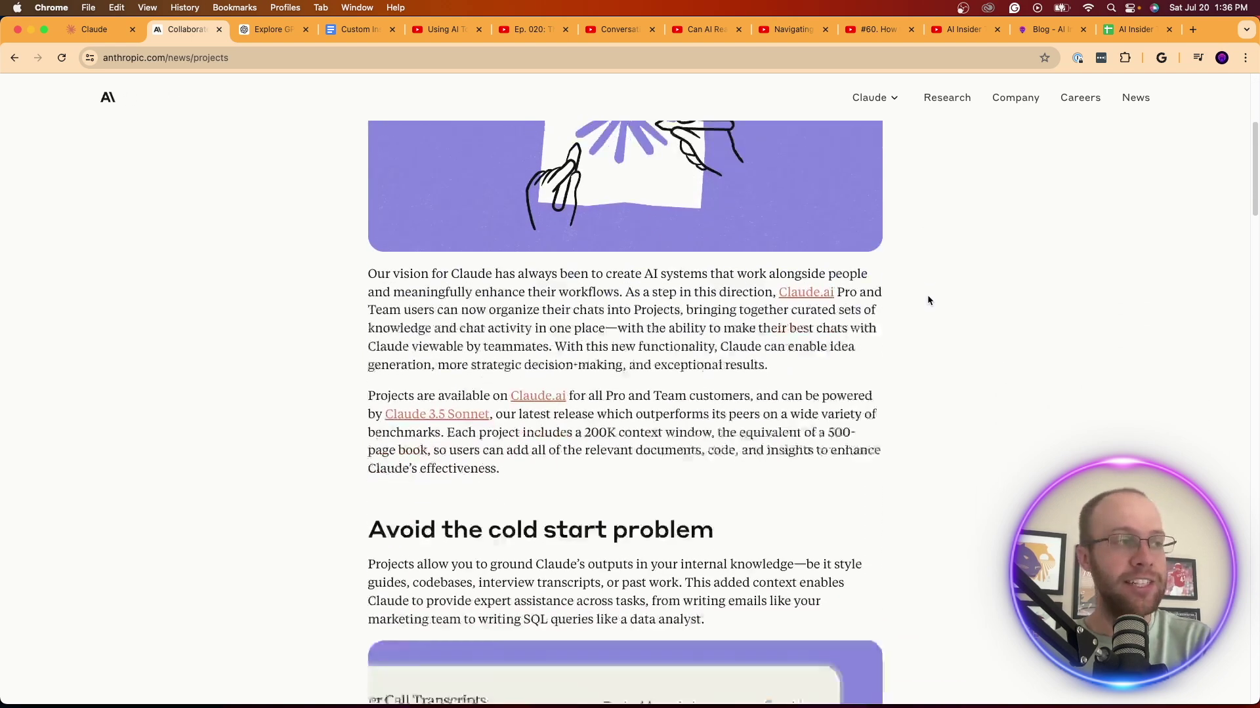
scroll(927, 301, down, 1)
scroll(927, 301, up, 10)
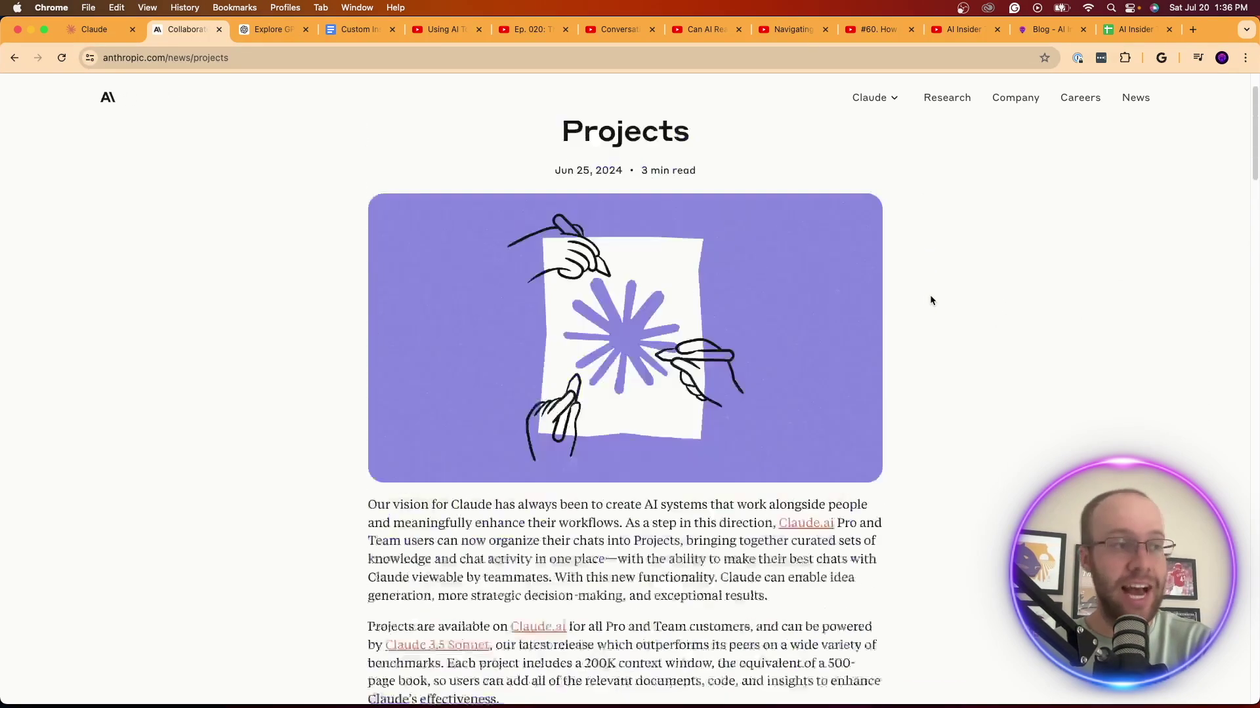
drag(702, 203, 403, 179)
click(396, 176)
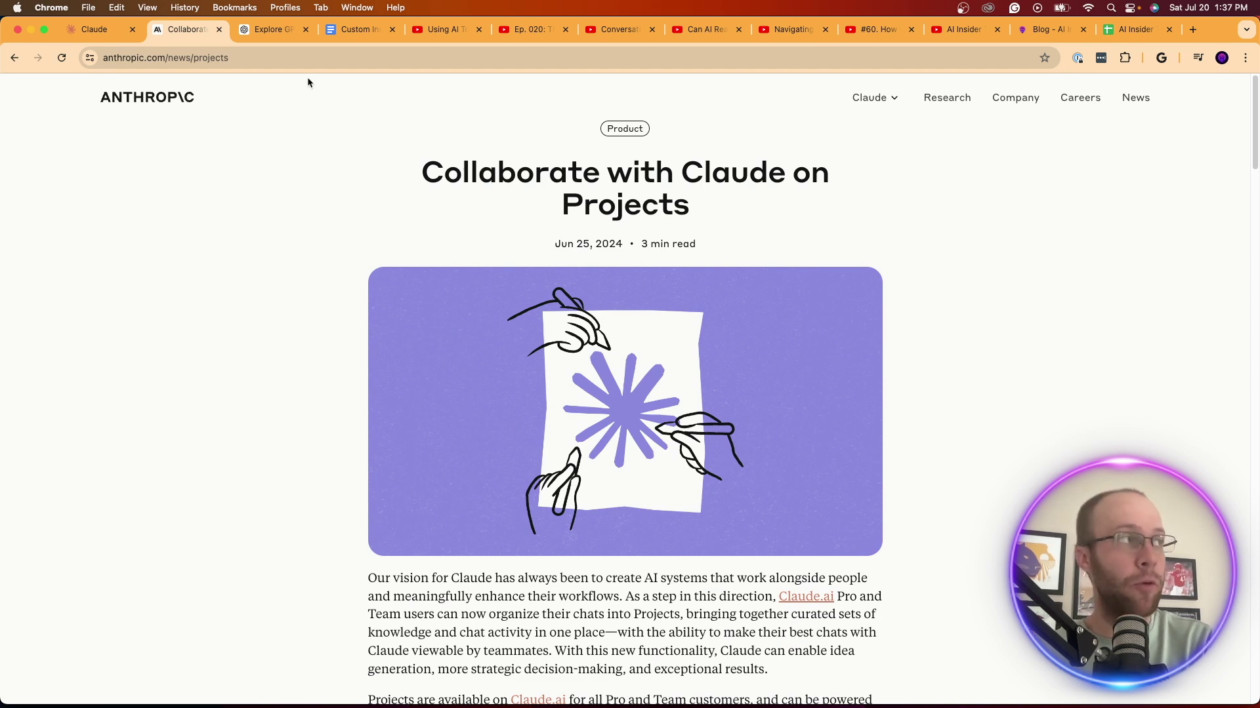
click(264, 33)
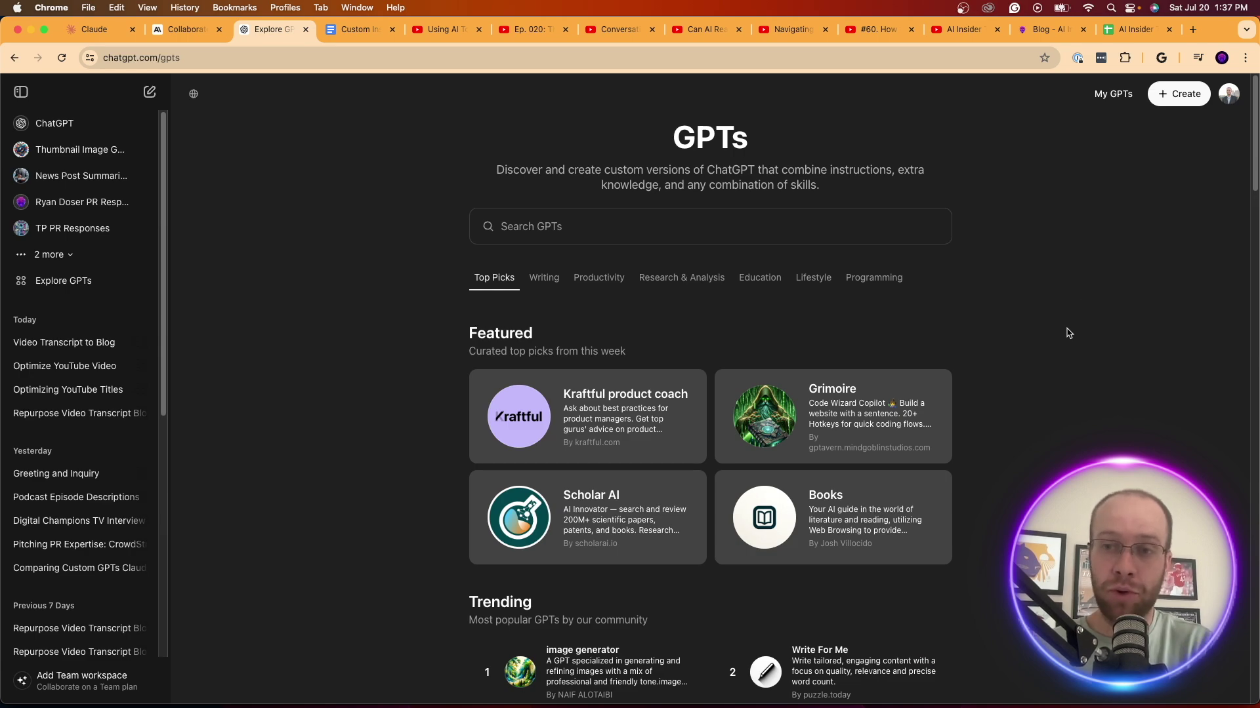
Browse the GPT categories, view the six custom GPTs in My GPTs, and return to the article
scroll(1067, 332, down, 6)
scroll(1080, 332, up, 3)
scroll(1081, 333, up, 3)
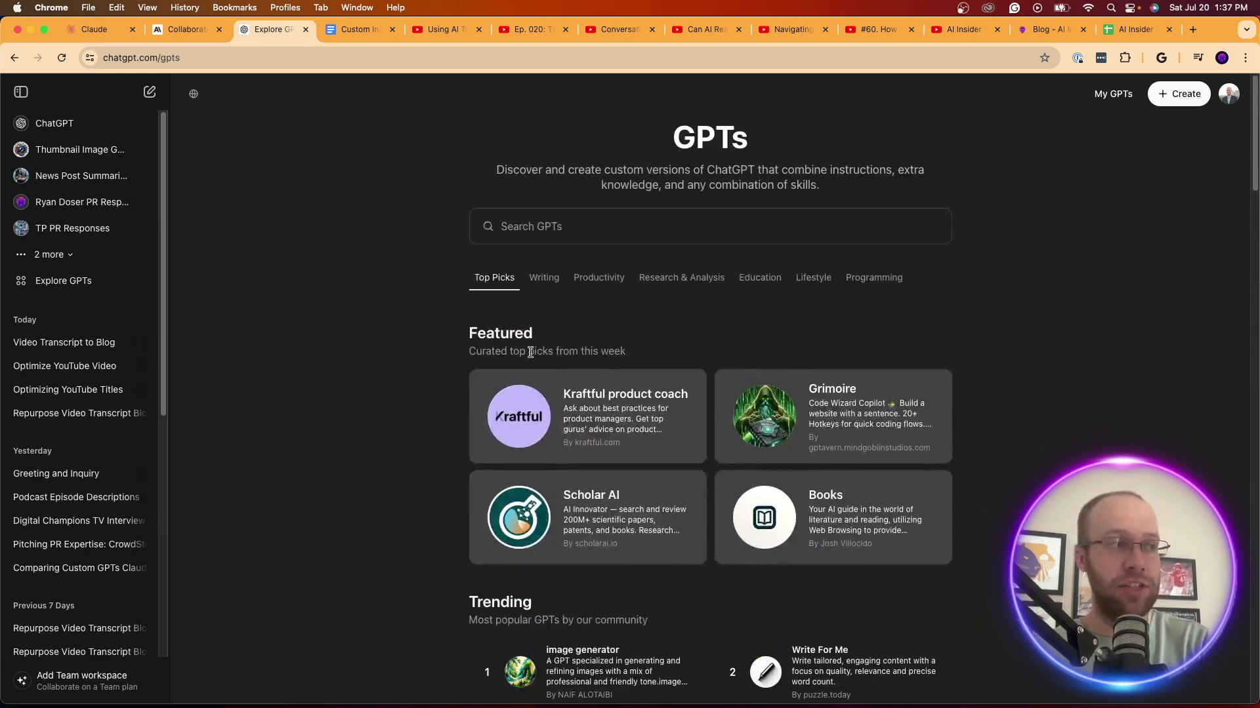
scroll(1099, 340, down, 5)
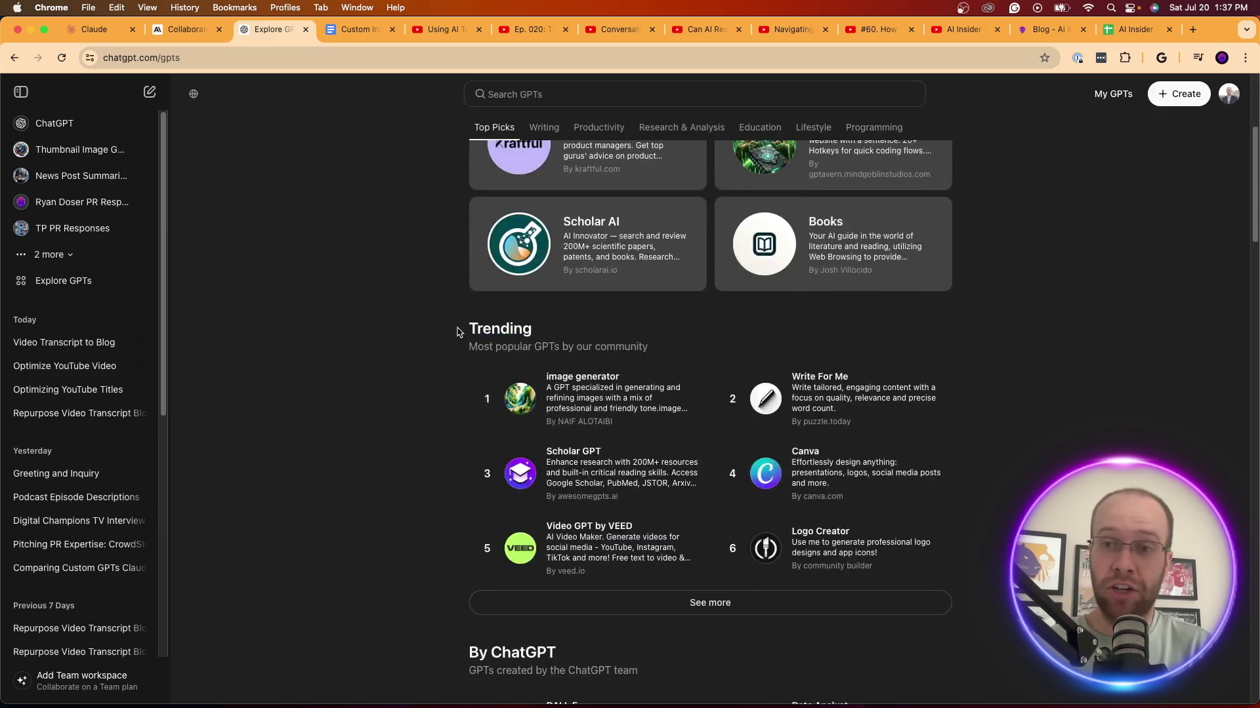
scroll(467, 330, down, 10)
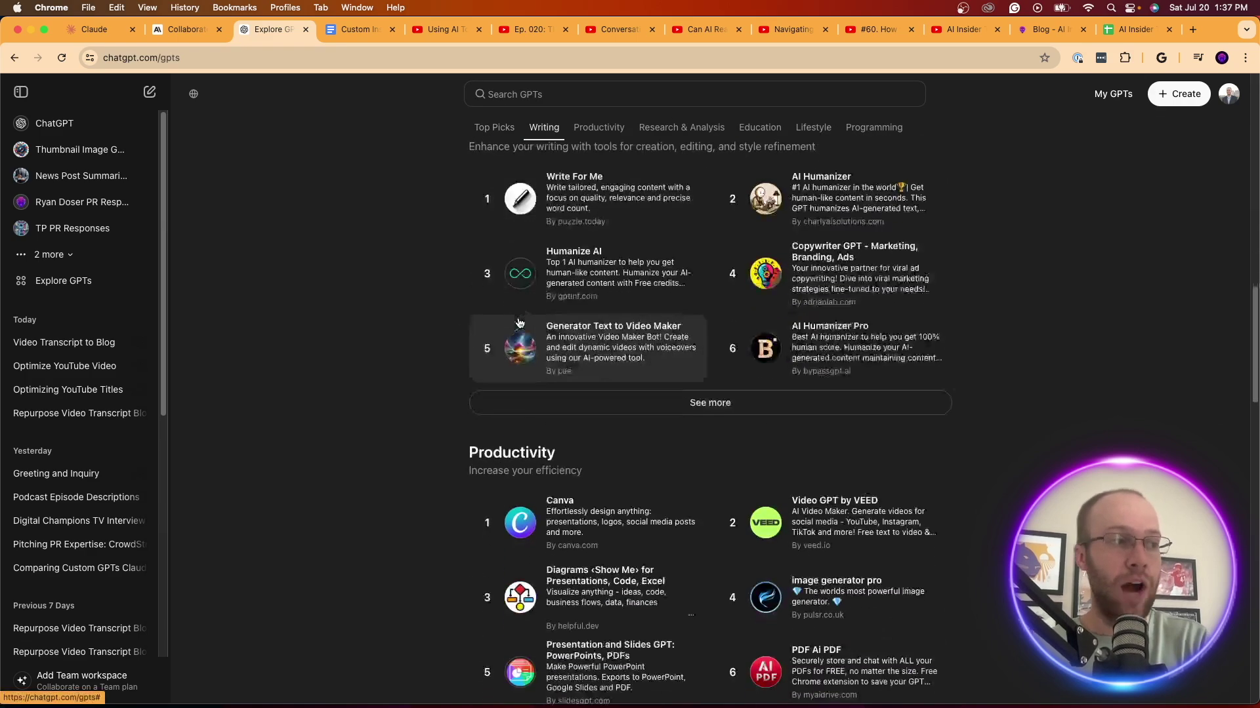
scroll(519, 323, down, 10)
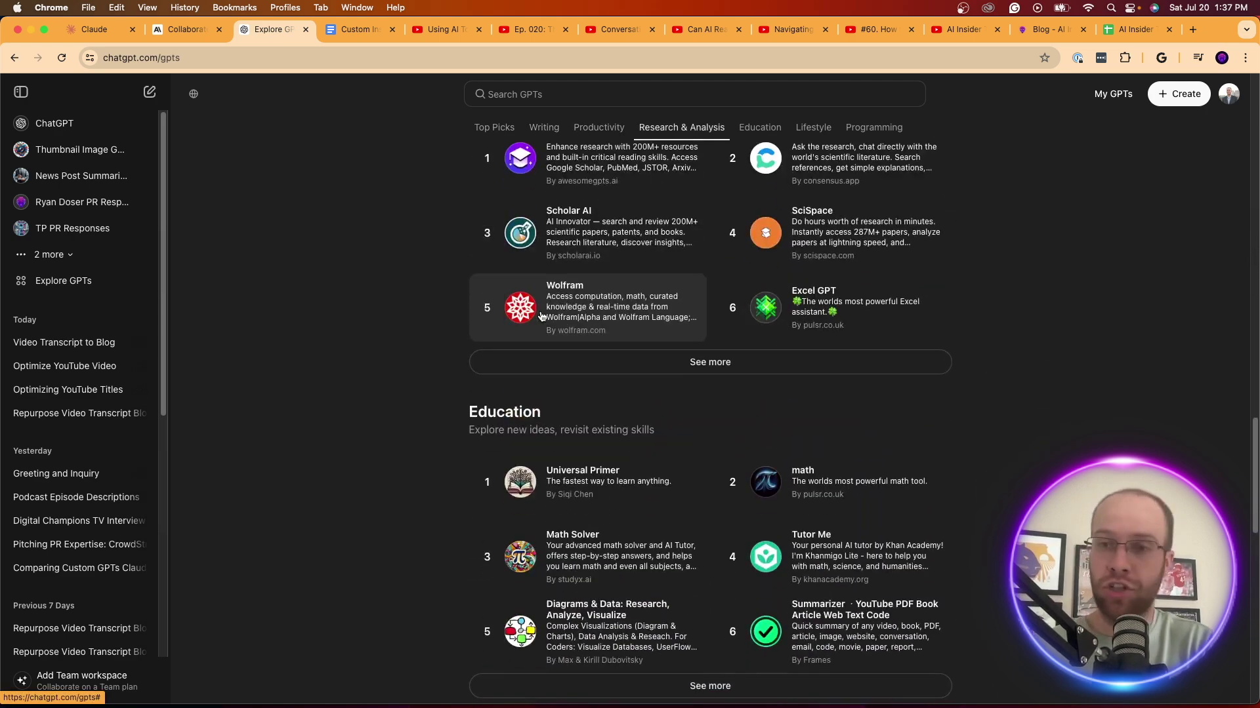
scroll(565, 308, down, 5)
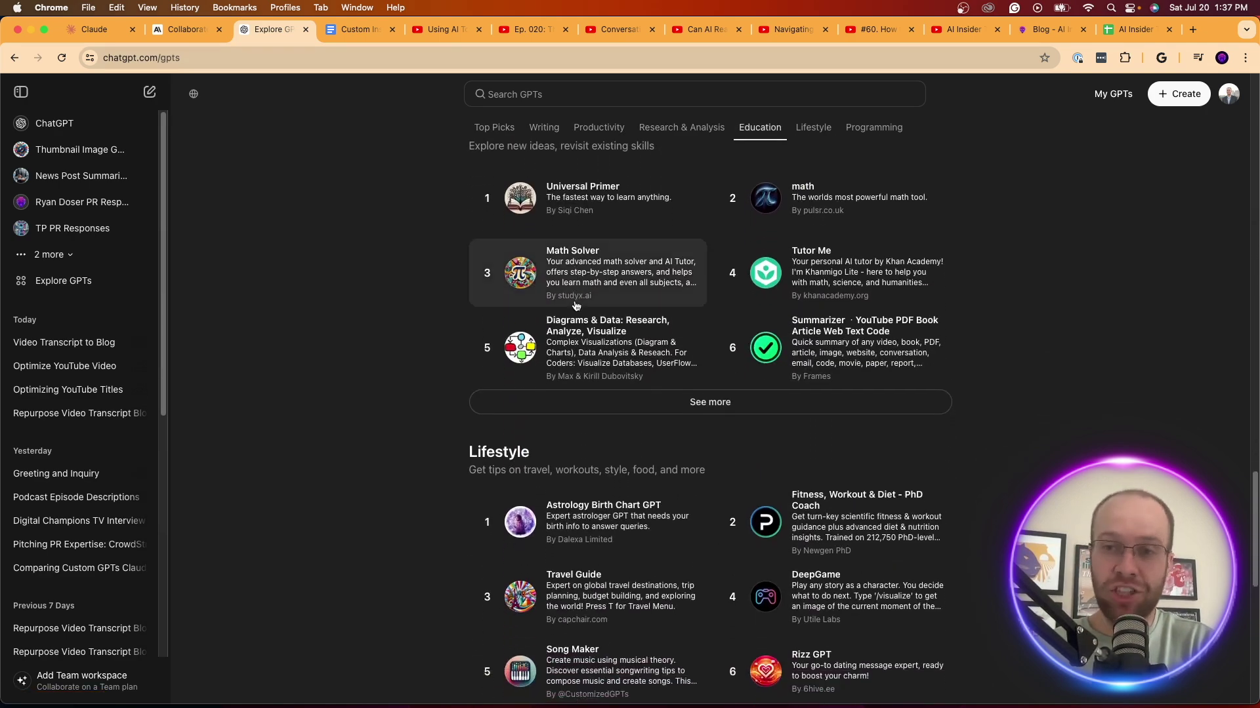
scroll(576, 305, up, 20)
click(1109, 95)
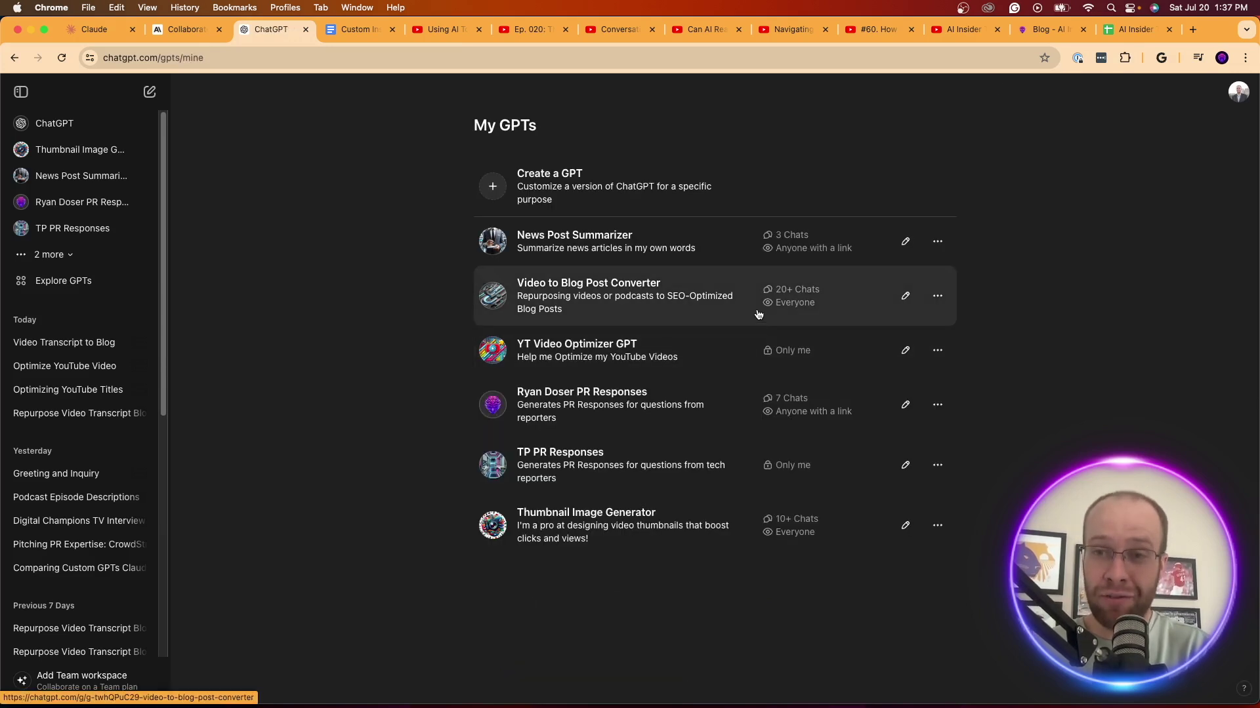
click(168, 31)
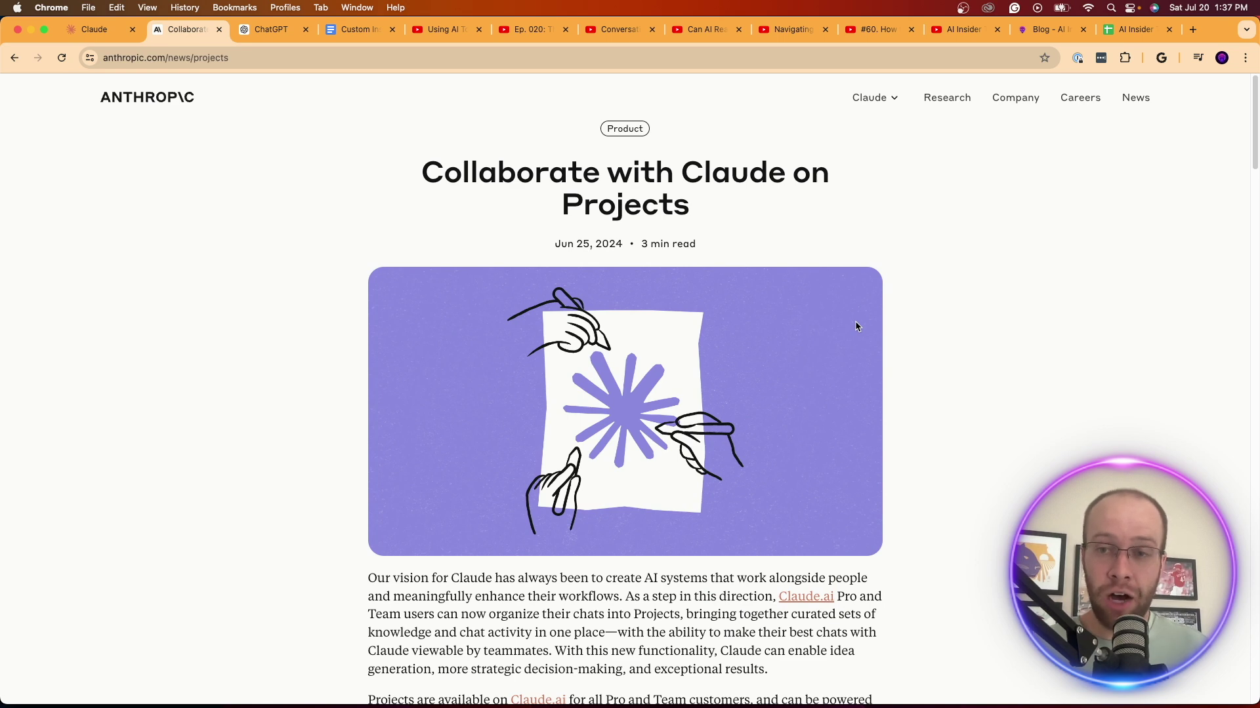
Return to Claude's new-chat page and point out the 3.5 Sonnet model label
click(115, 32)
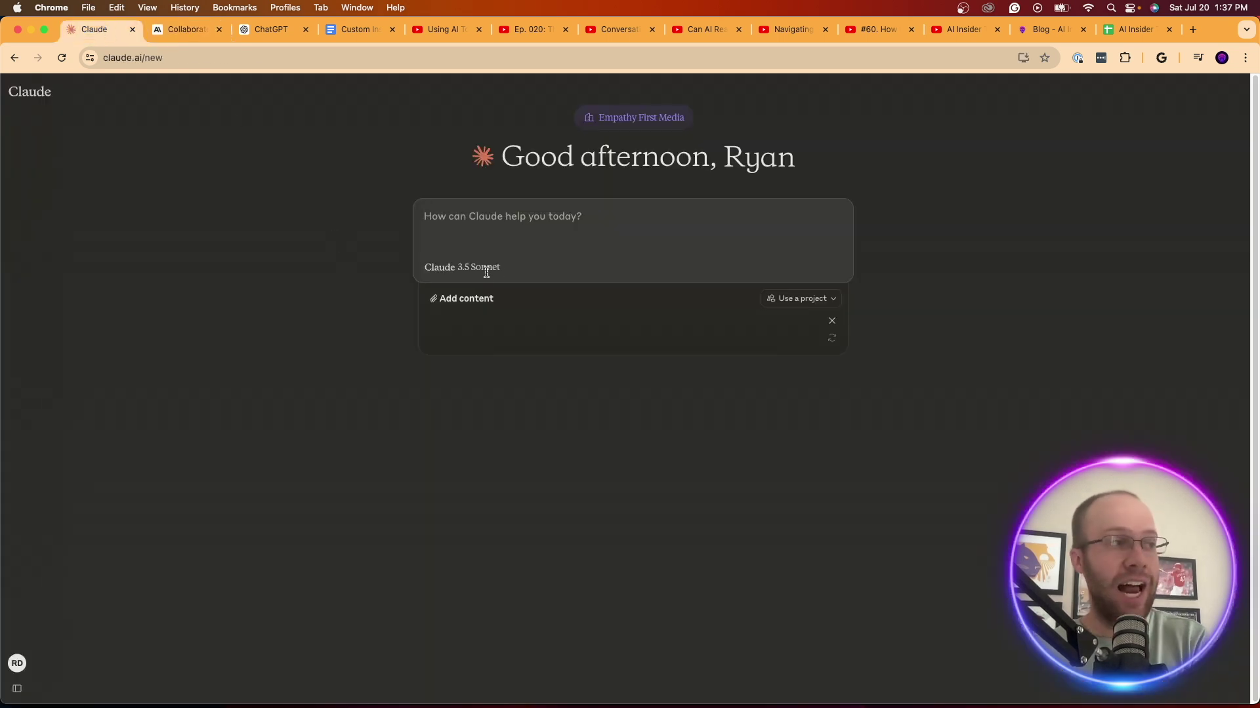
drag(505, 273, 457, 267)
click(420, 266)
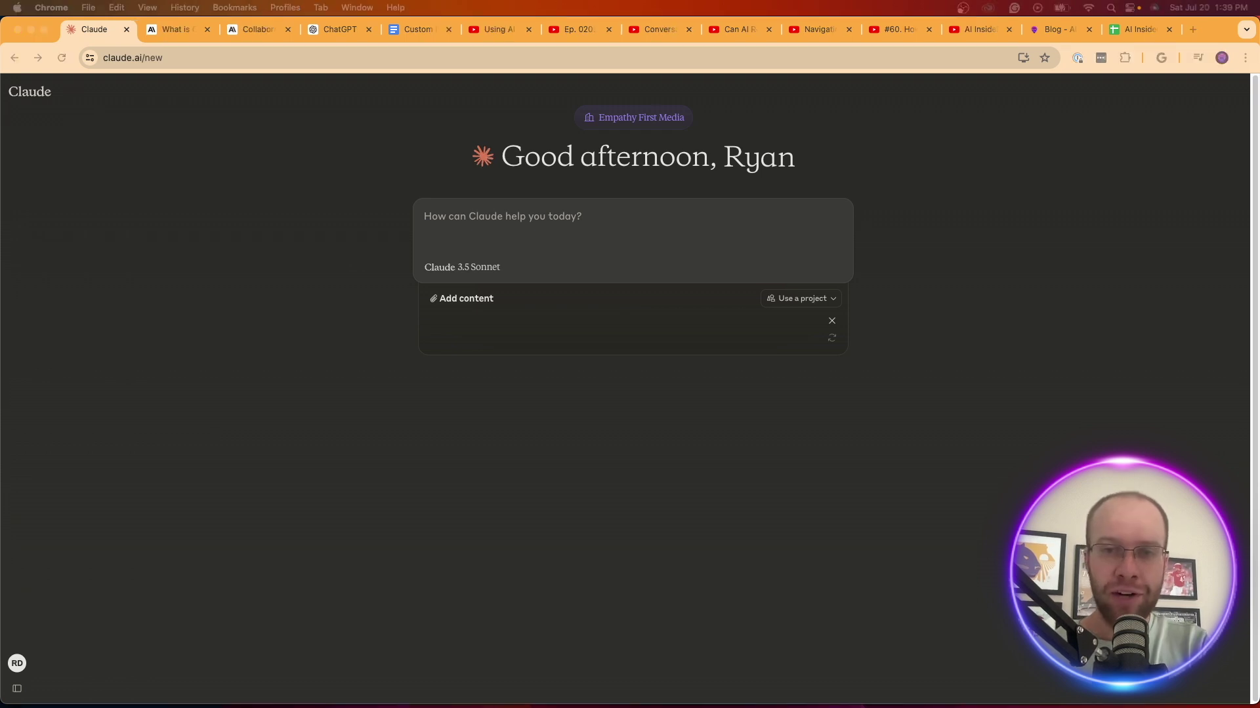
Read through the 'What is Claude Pro?' help article
click(174, 29)
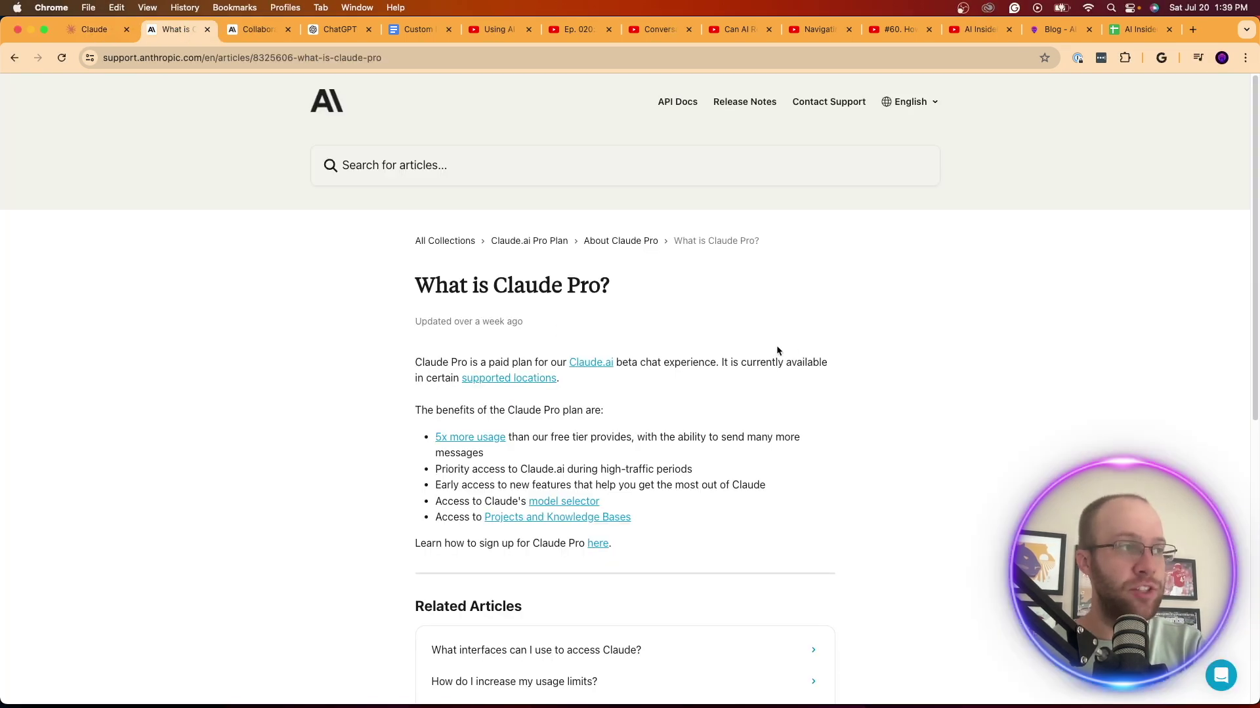
scroll(794, 340, down, 1)
scroll(795, 340, down, 3)
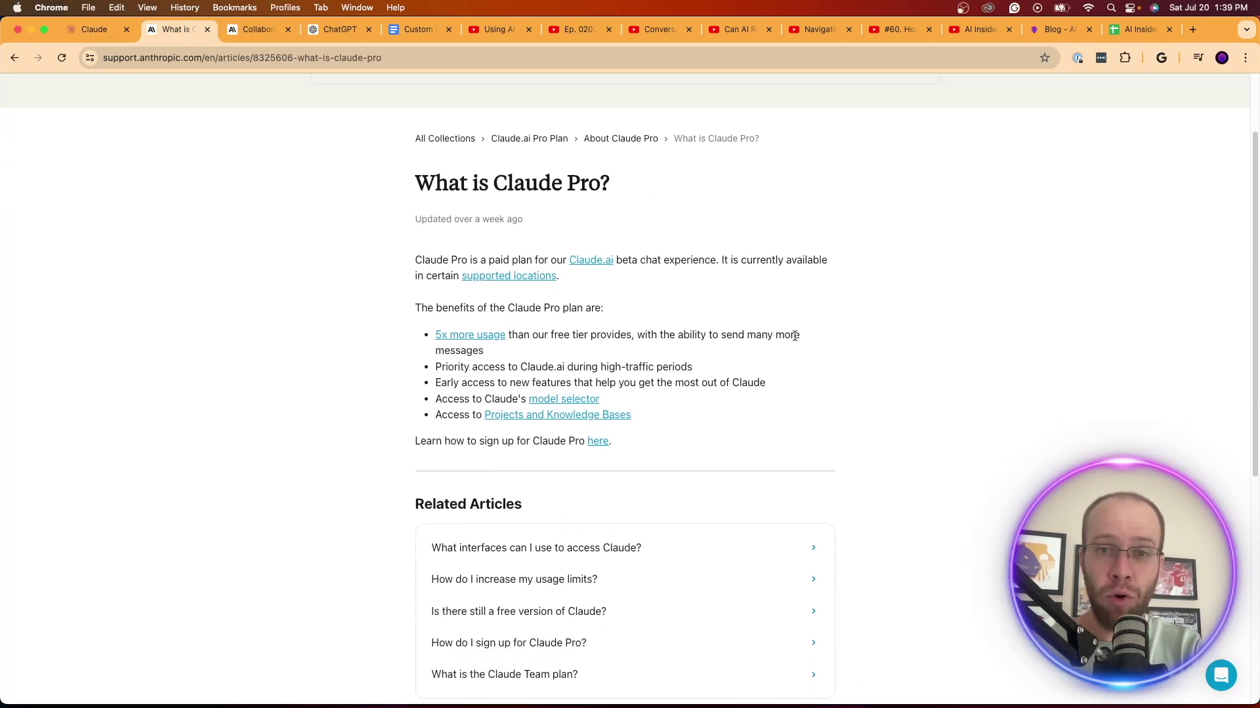
scroll(794, 336, up, 4)
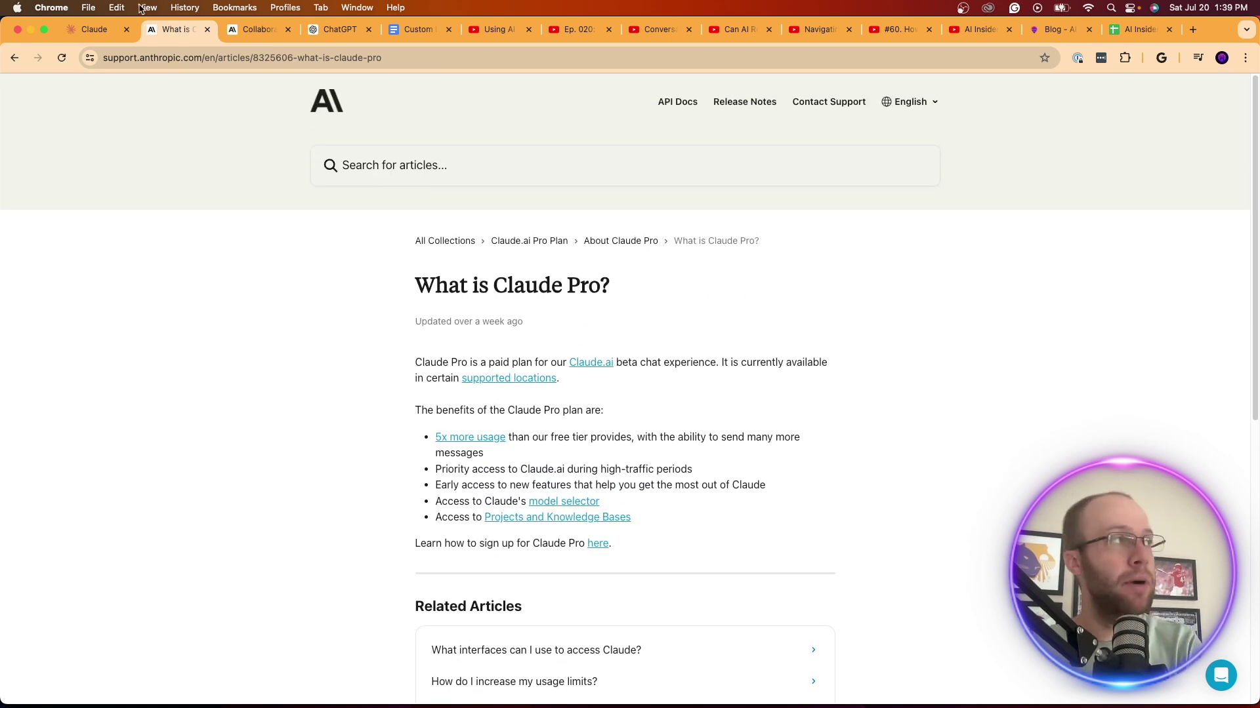
Back in Claude, show the account menu with the Team plan workspace
click(98, 29)
mouse_move(98, 492)
click(63, 674)
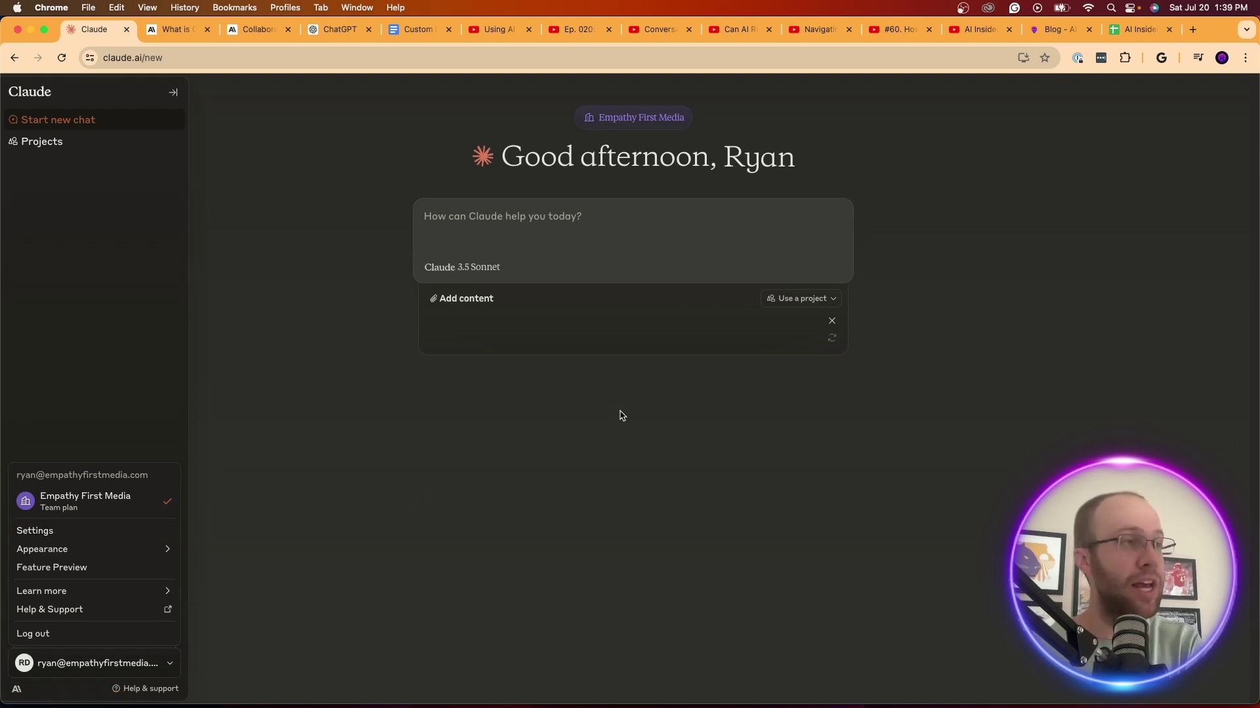
Close the account menu and open the Projects list from the sidebar
click(619, 413)
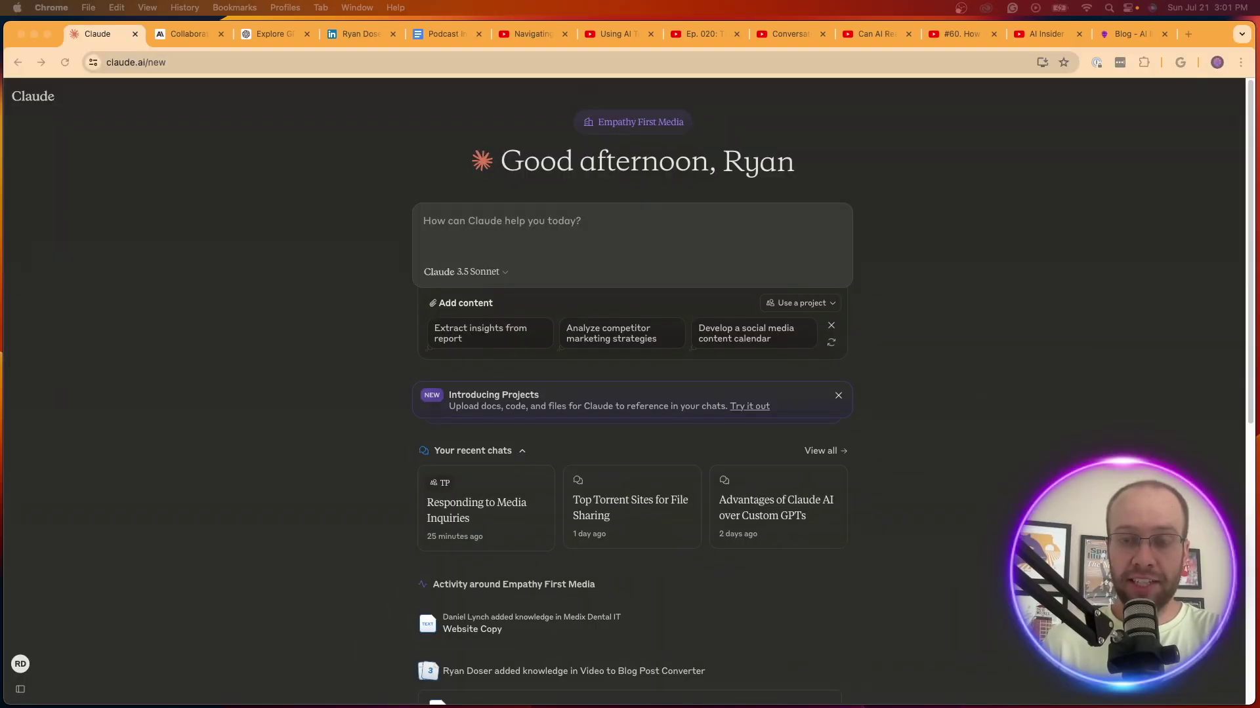
click(1171, 448)
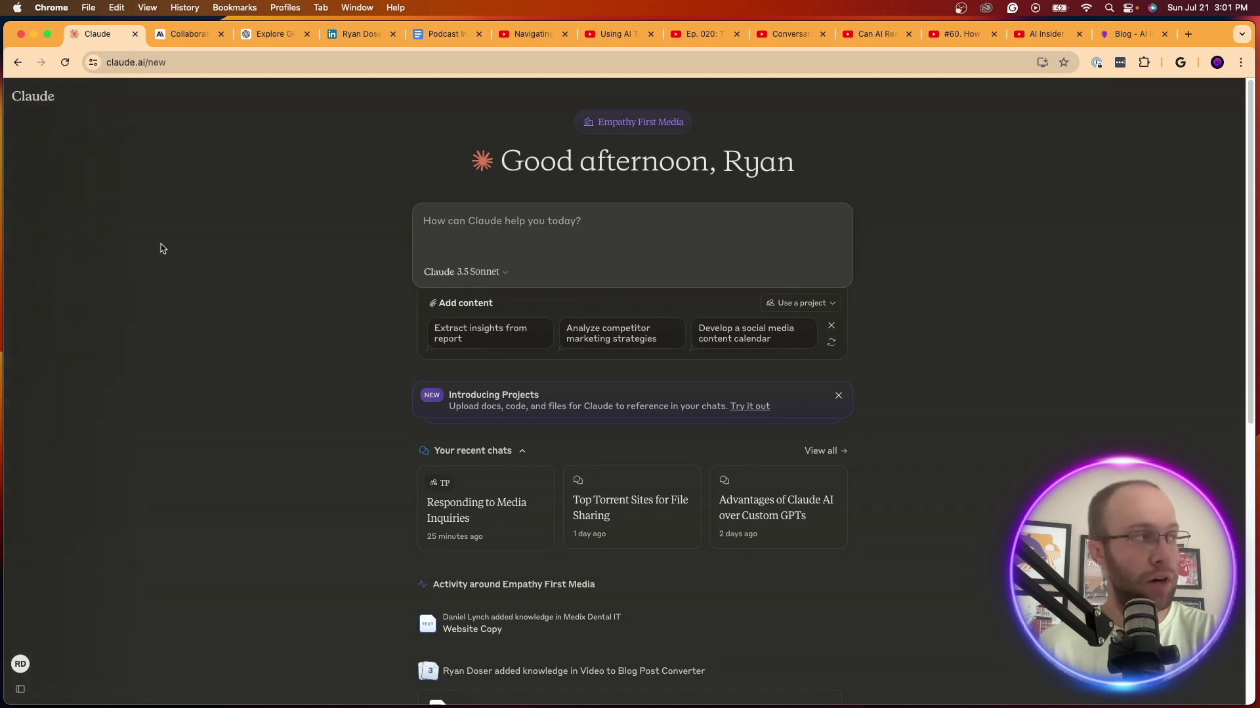
mouse_move(33, 95)
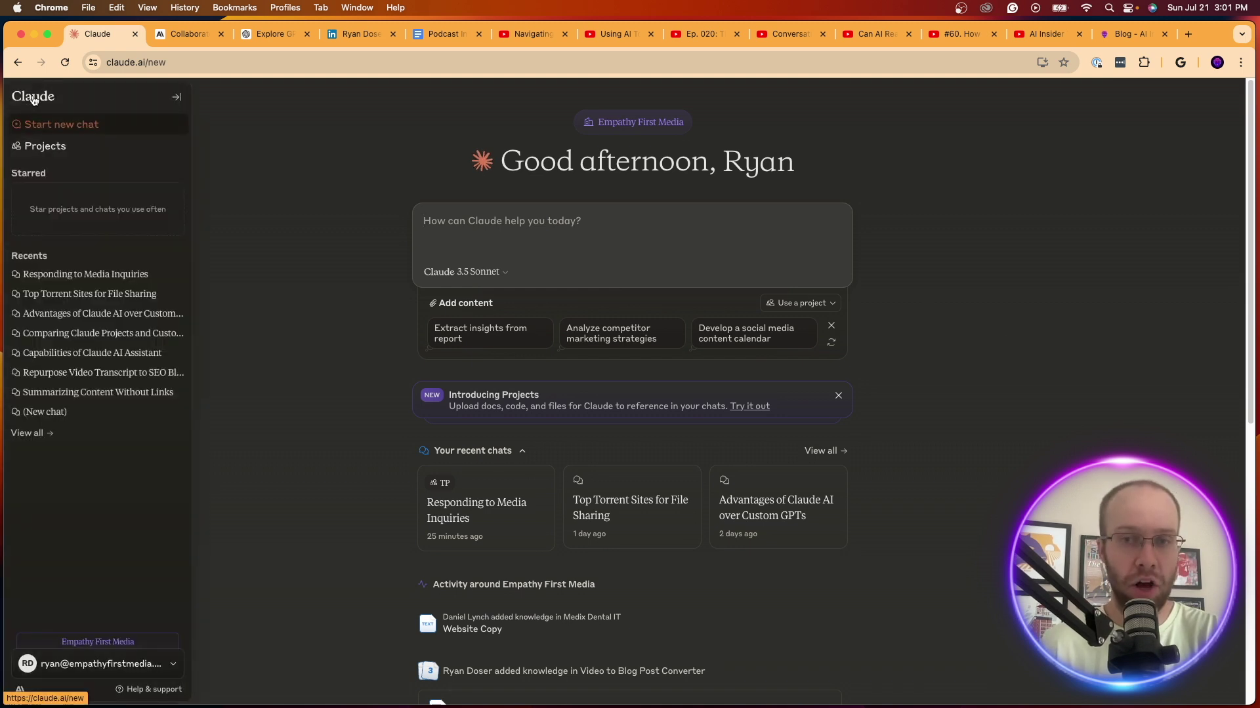
click(47, 148)
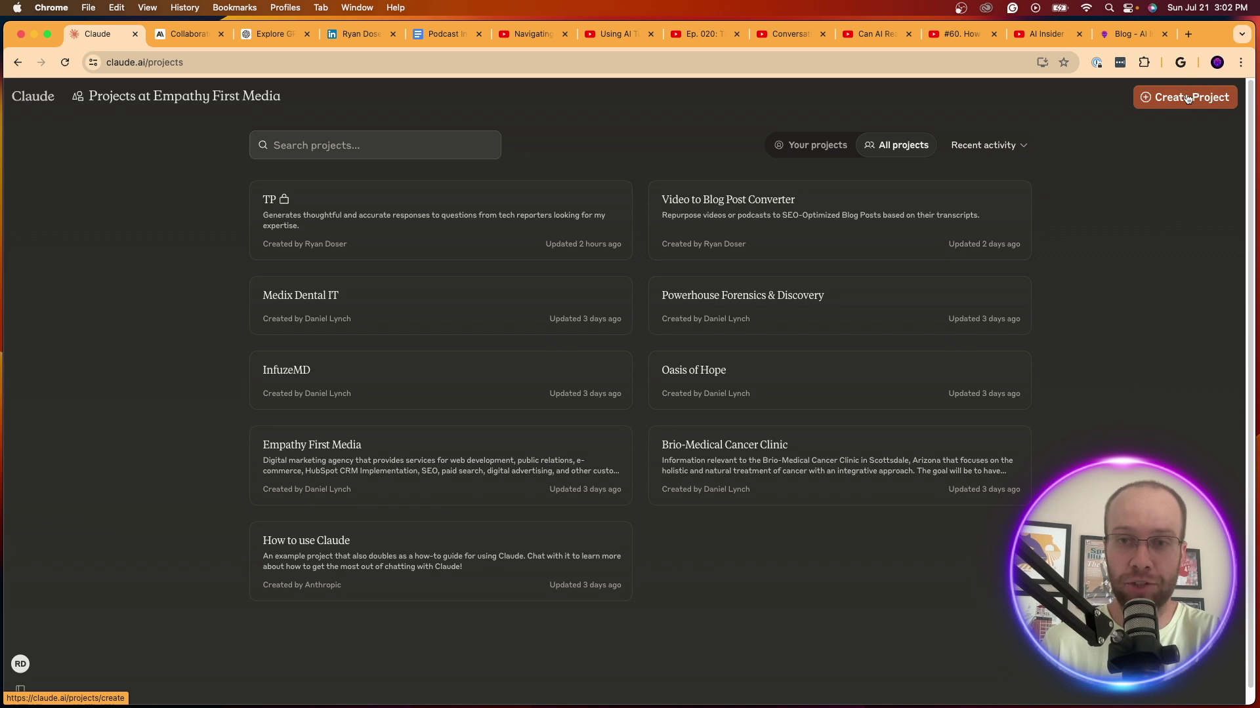
Start a new project named 'Ryan Doser AI Agent'
click(1188, 98)
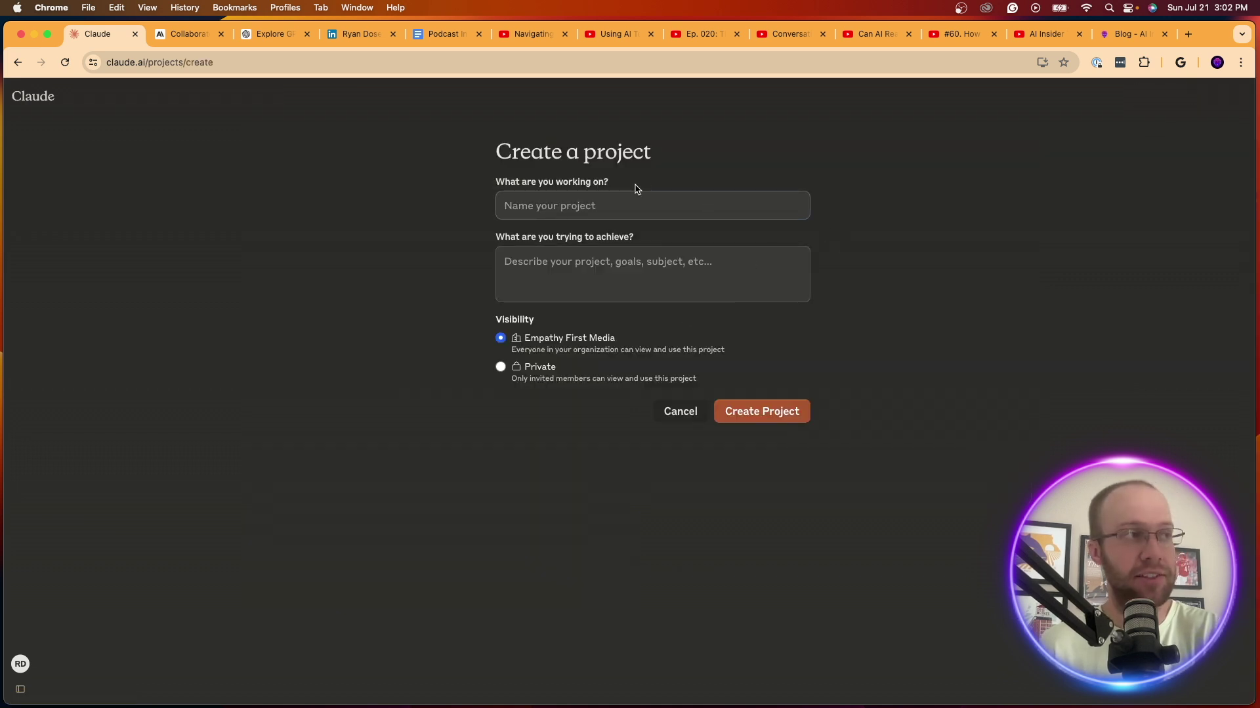
drag(610, 182, 476, 181)
click(477, 182)
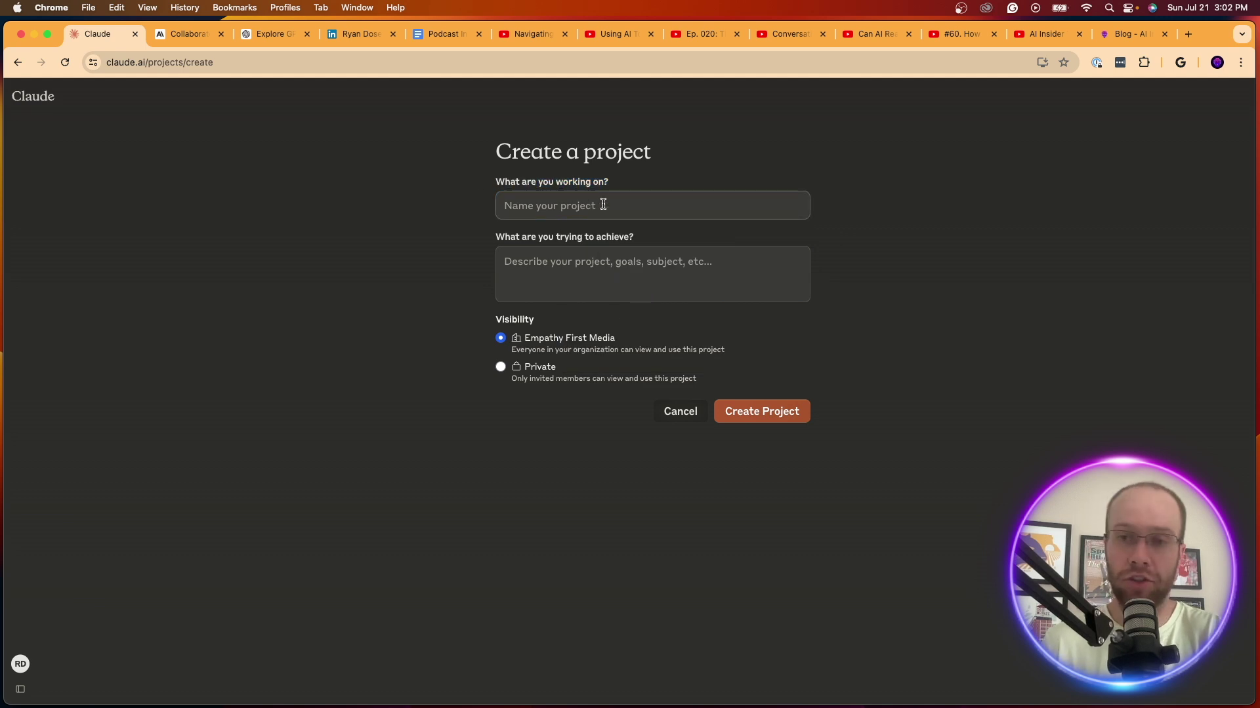
drag(633, 238, 481, 237)
click(477, 241)
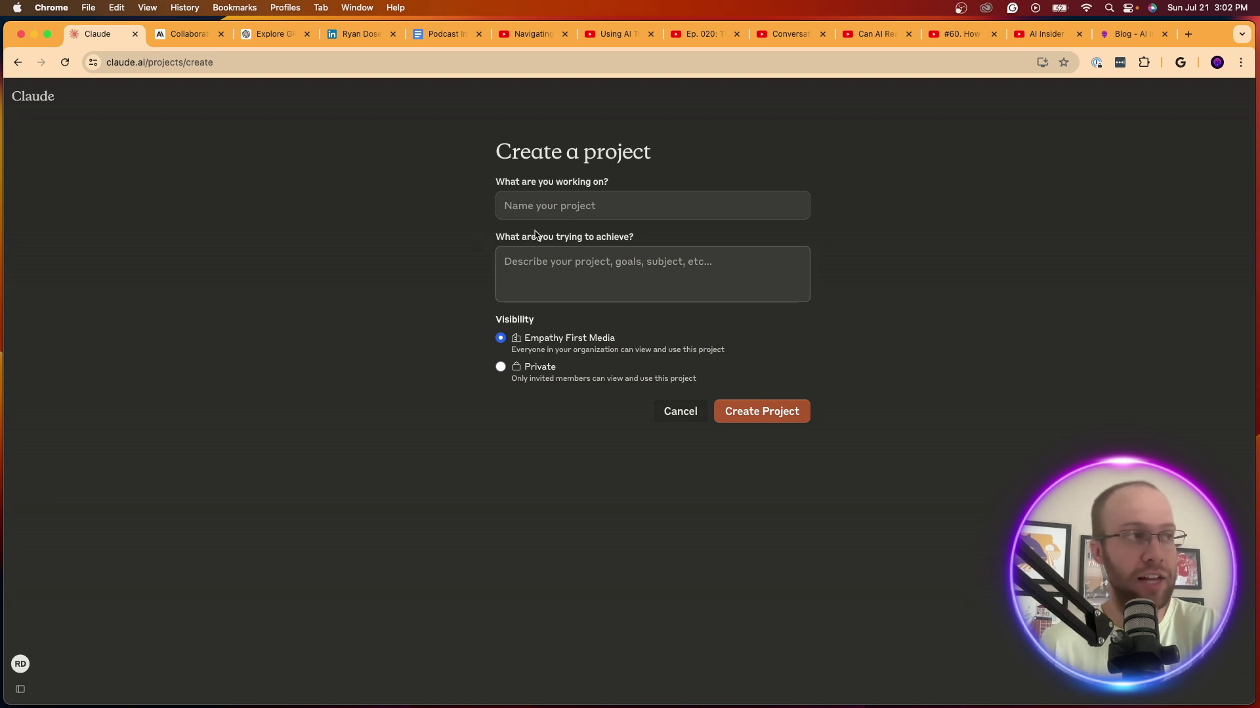
click(539, 208)
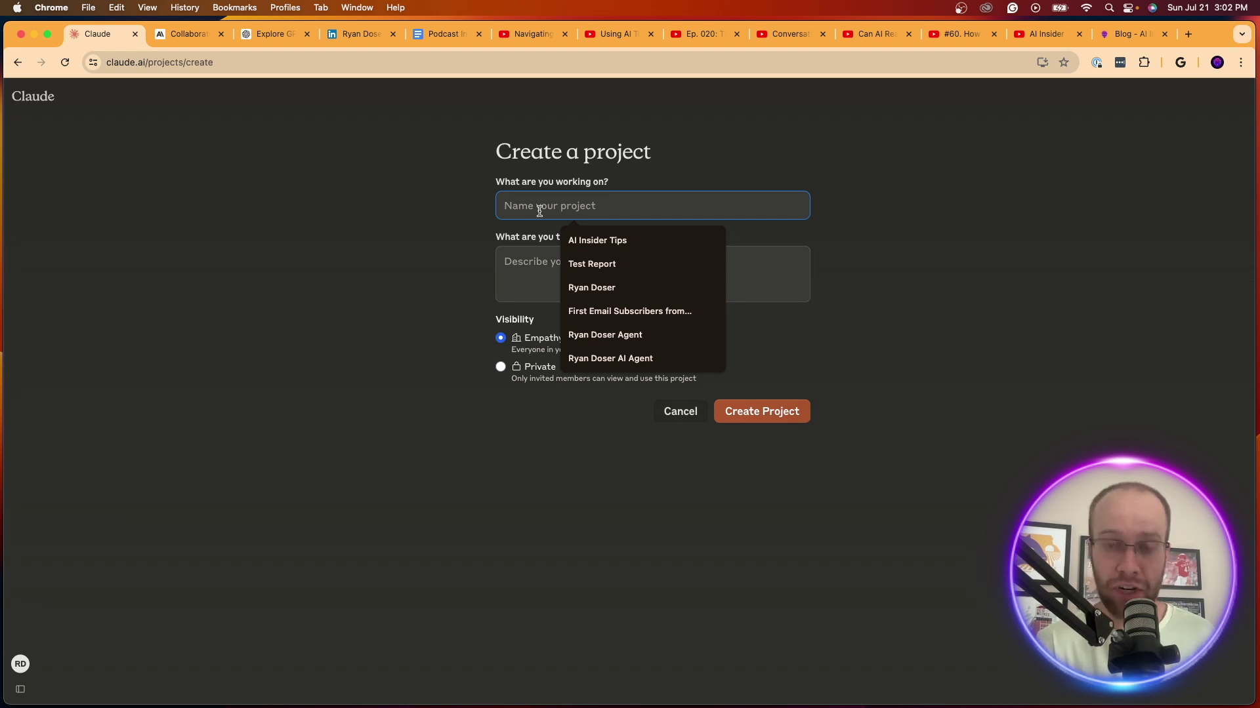
text(Ryan Doser )
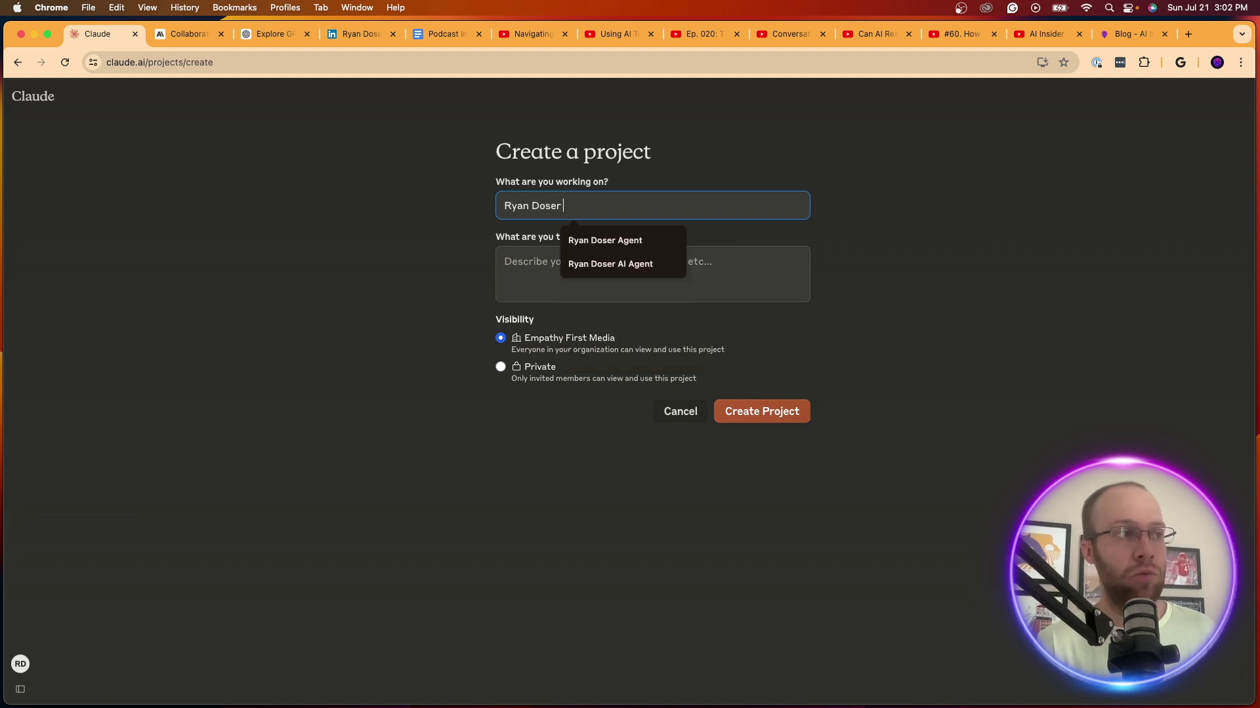
text(AI Agent)
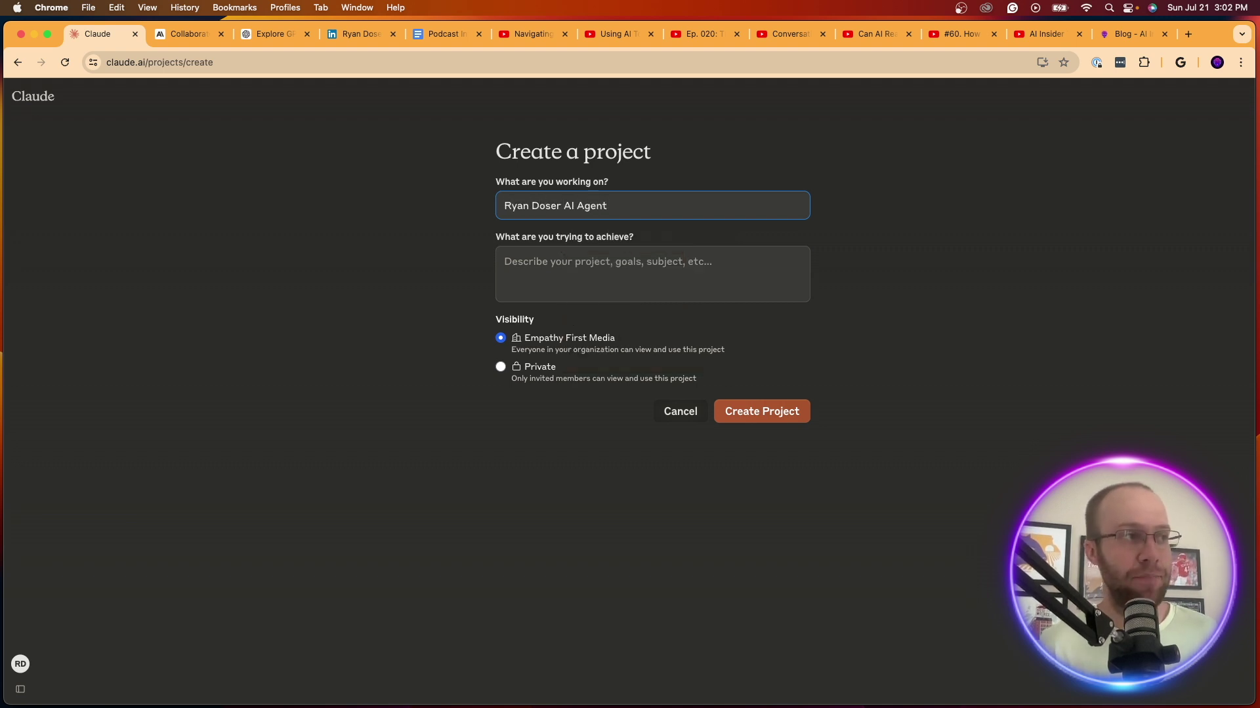
Copy the personal AI agent paragraph from the podcast info doc into the project goal field
click(453, 38)
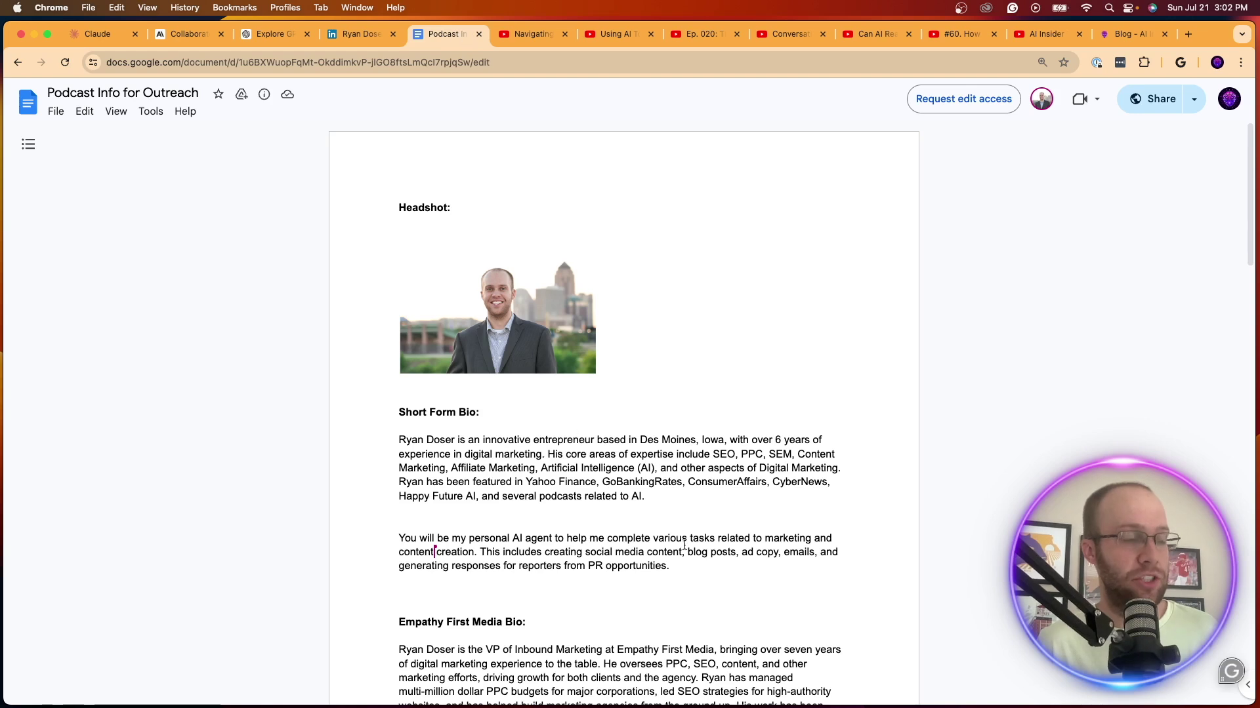
drag(683, 568, 395, 538)
key(super+c)
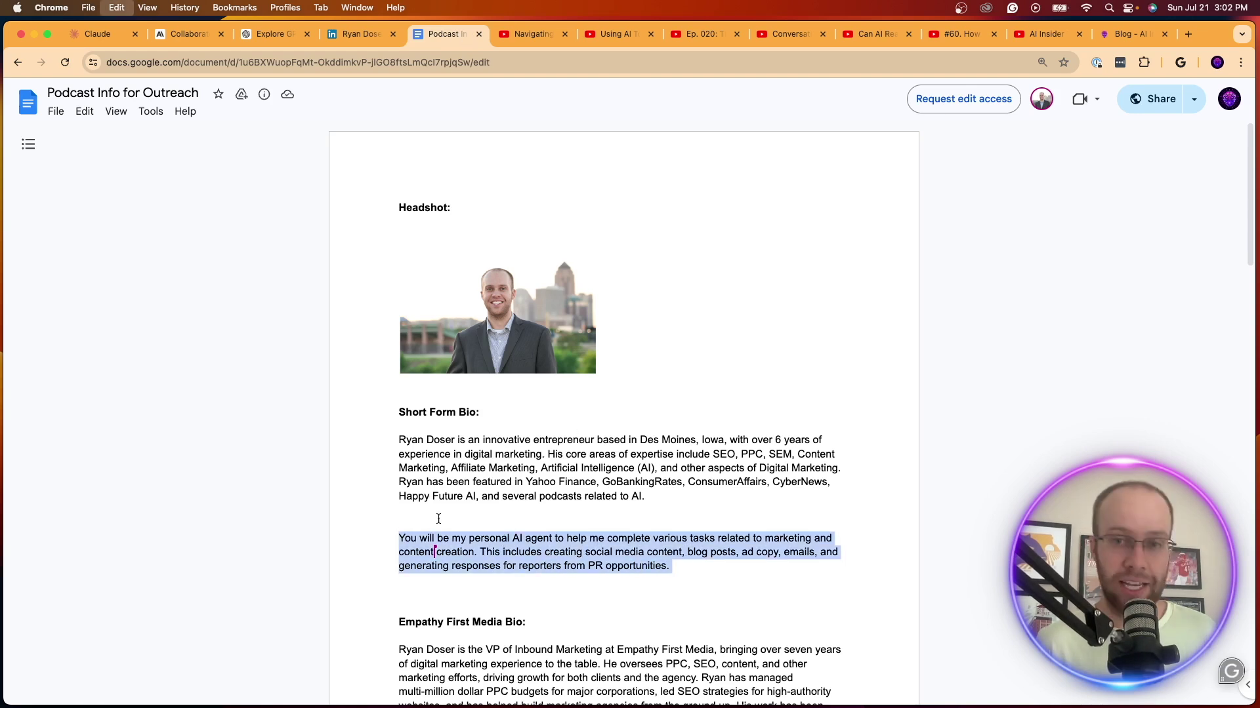
click(113, 36)
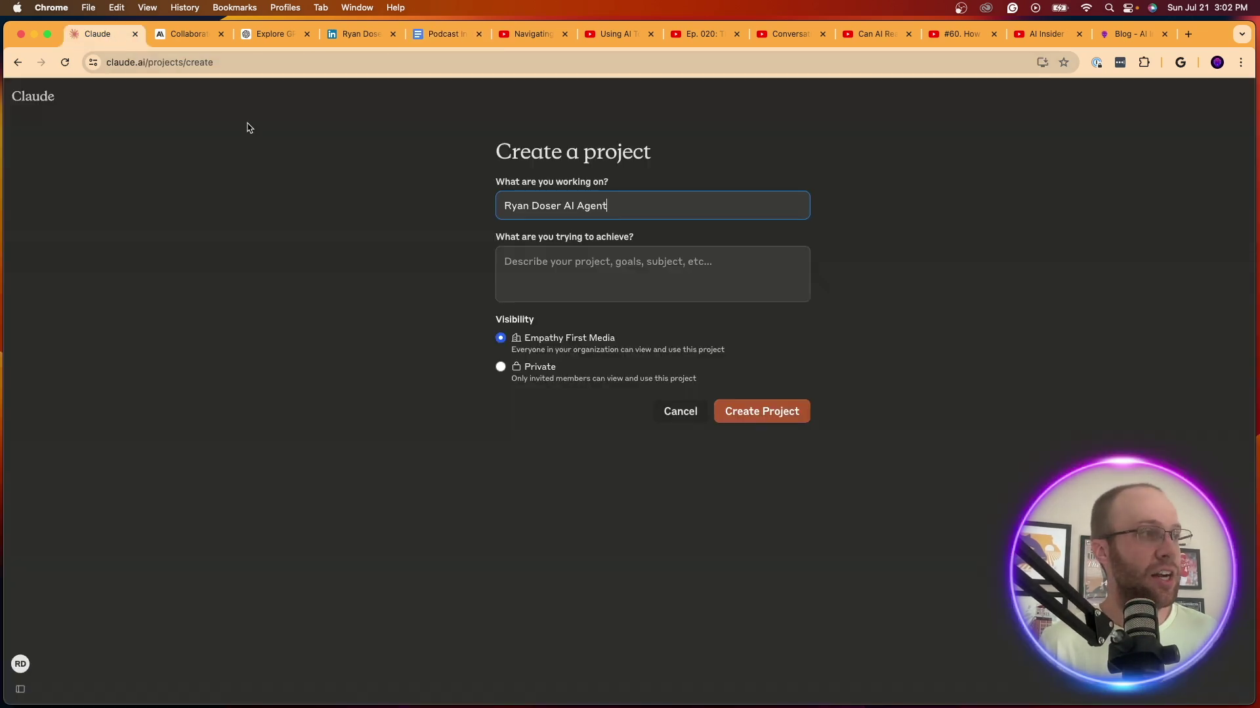
click(589, 298)
key(super+v)
Review the pasted goal description and submit the new project
key(super+a)
click(557, 261)
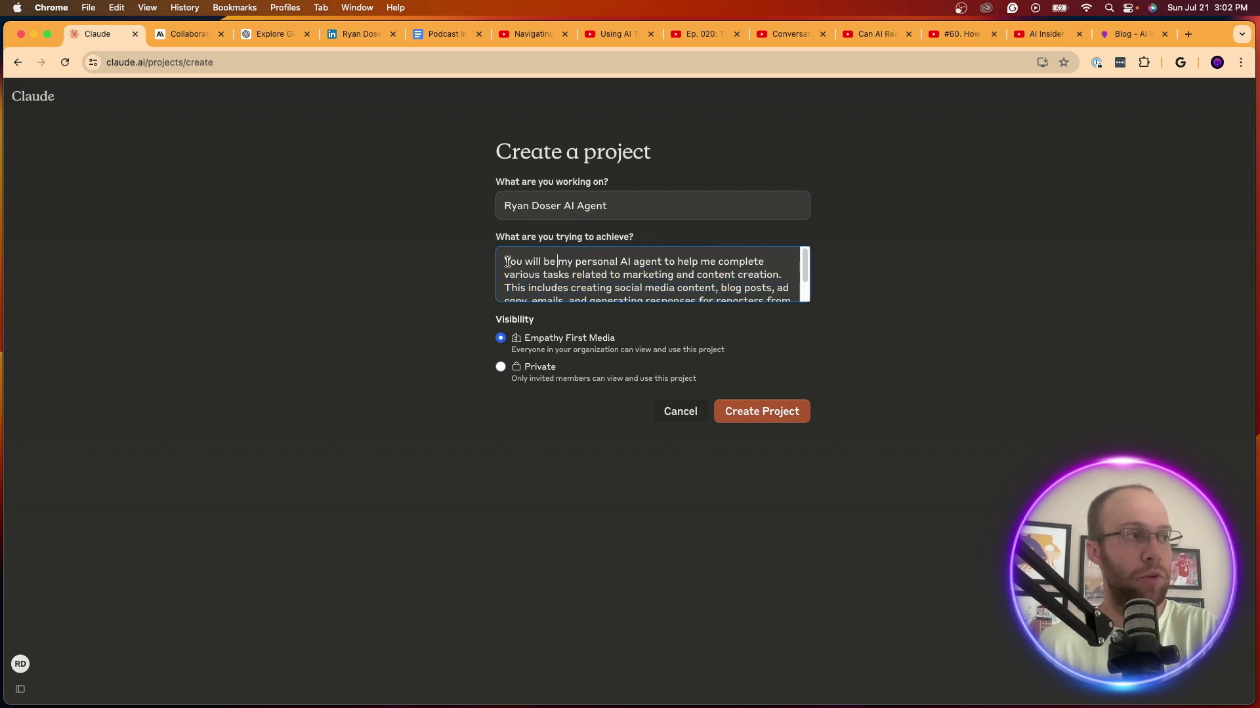
drag(507, 262, 780, 275)
click(779, 276)
scroll(529, 273, down, 2)
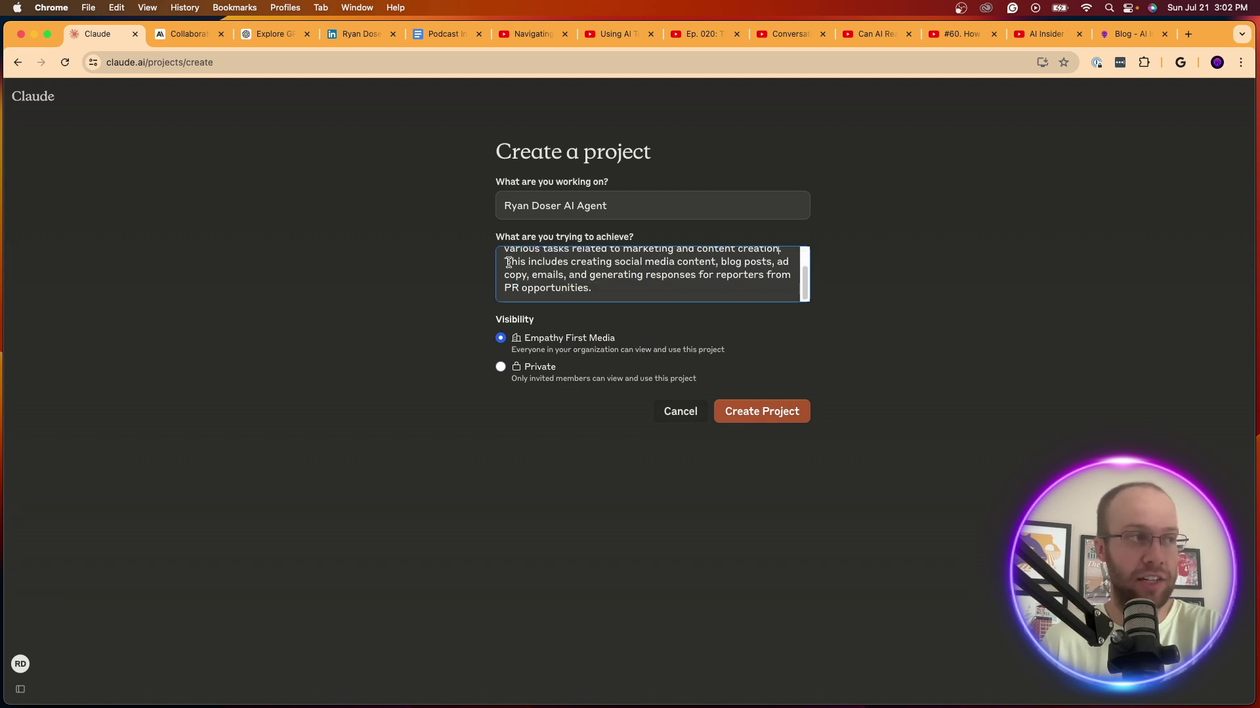
drag(508, 263, 764, 276)
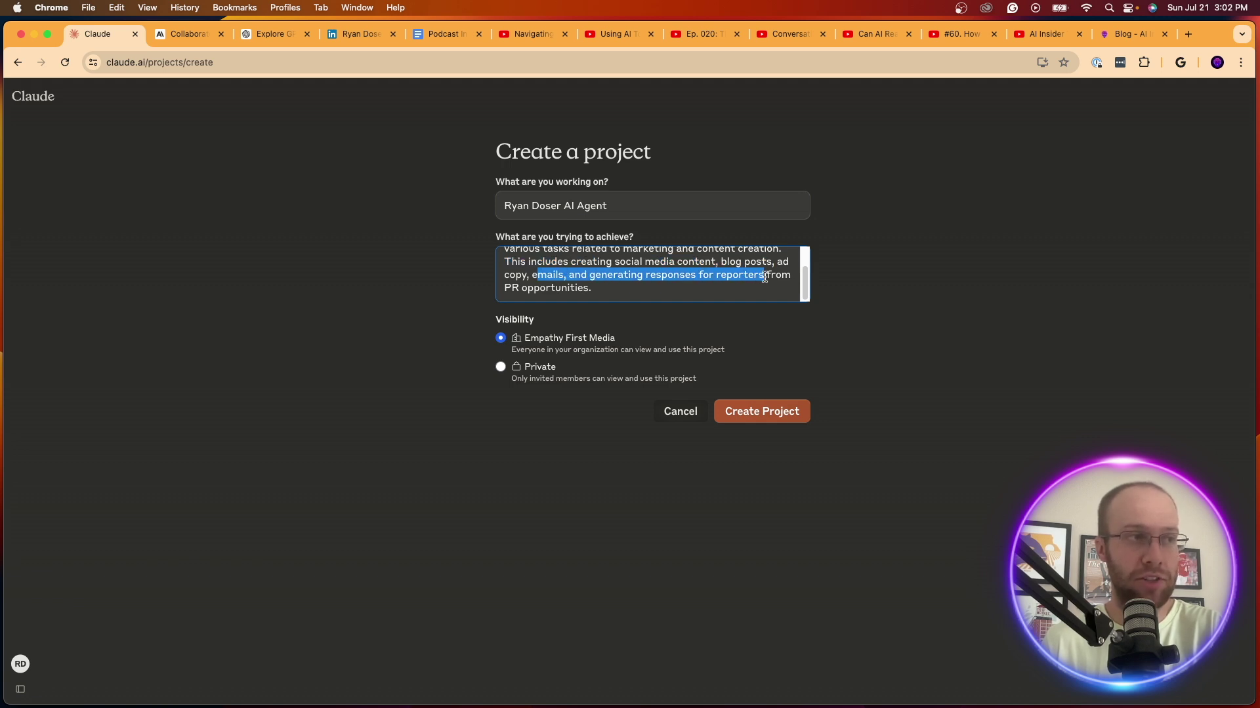
click(702, 279)
click(925, 309)
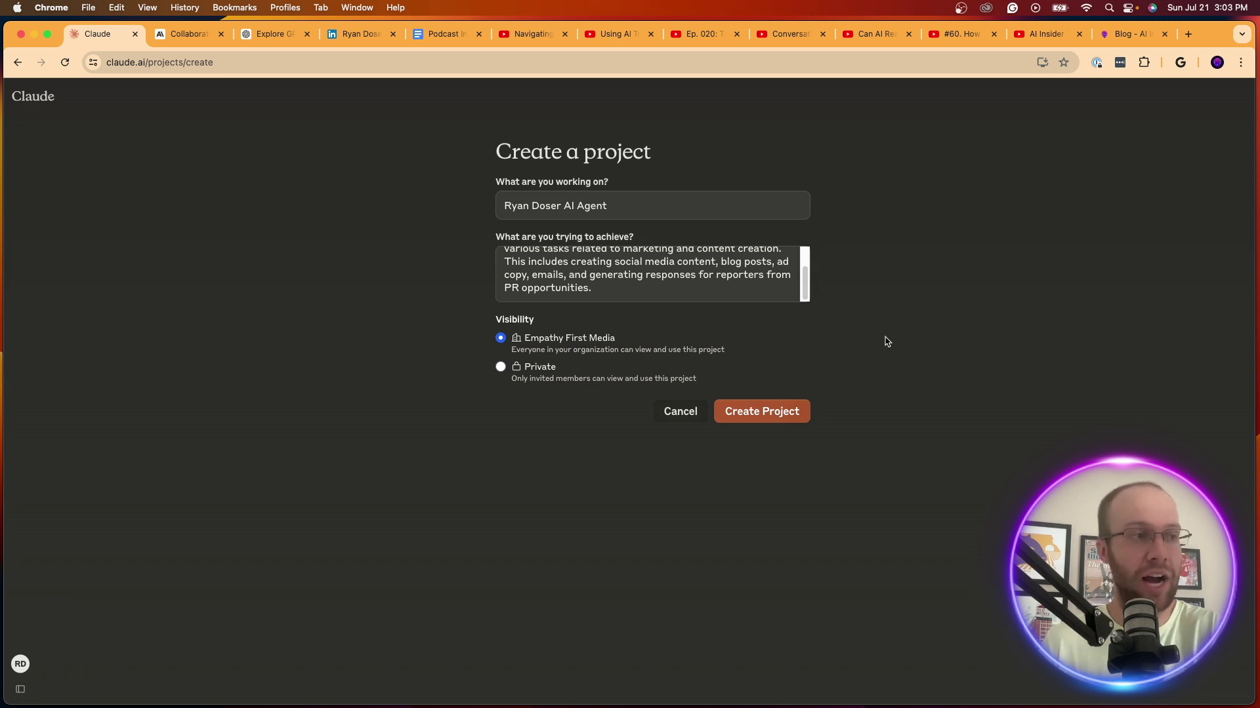
scroll(701, 289, up, 2)
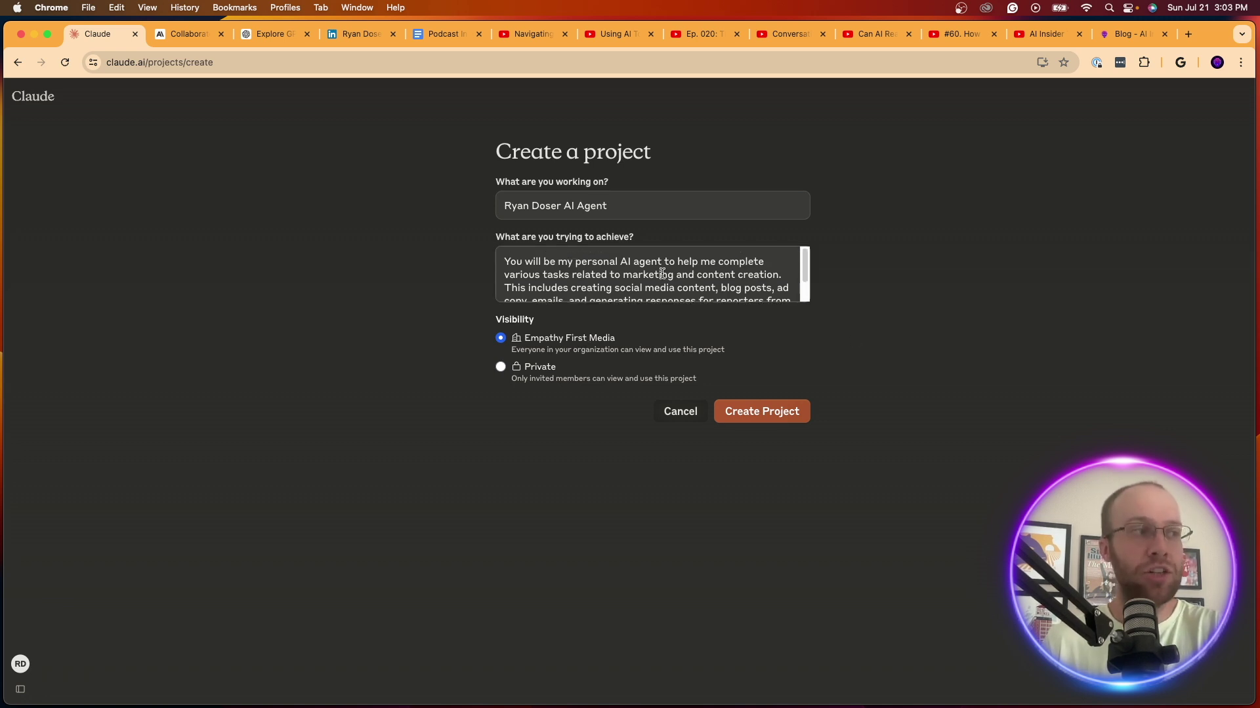
click(782, 411)
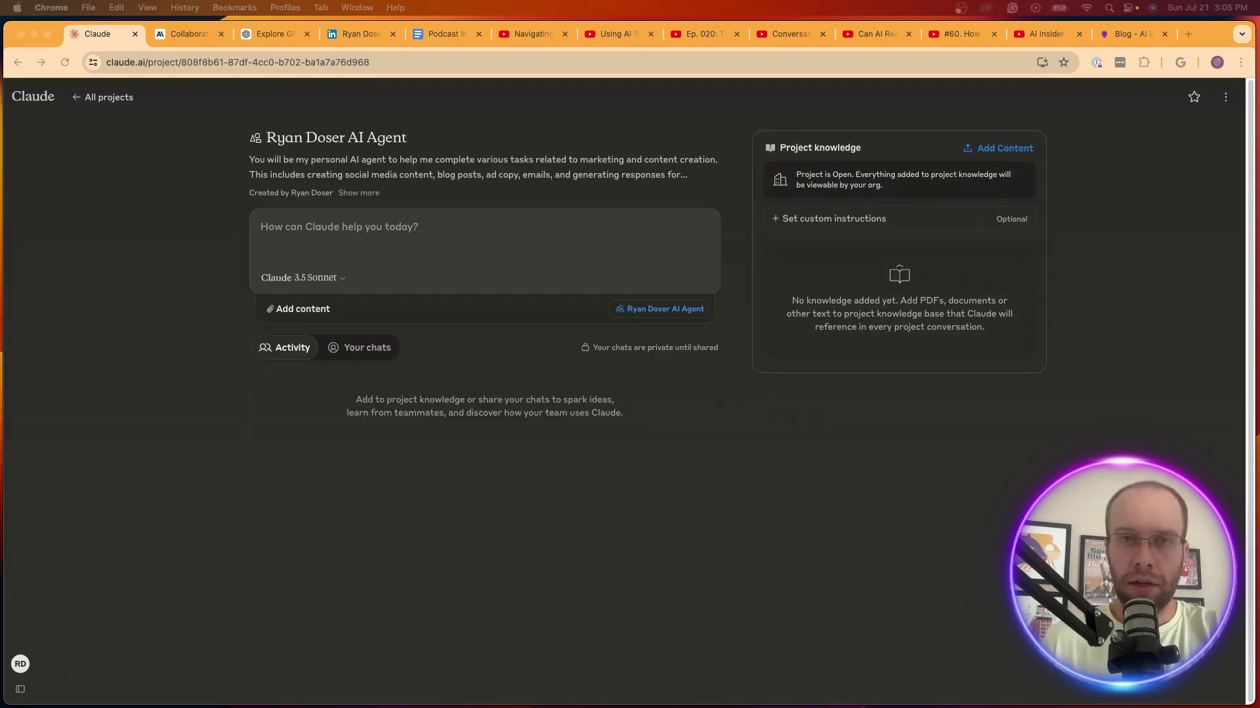
Check the empty project knowledge area and bring up the options for adding knowledge
click(925, 513)
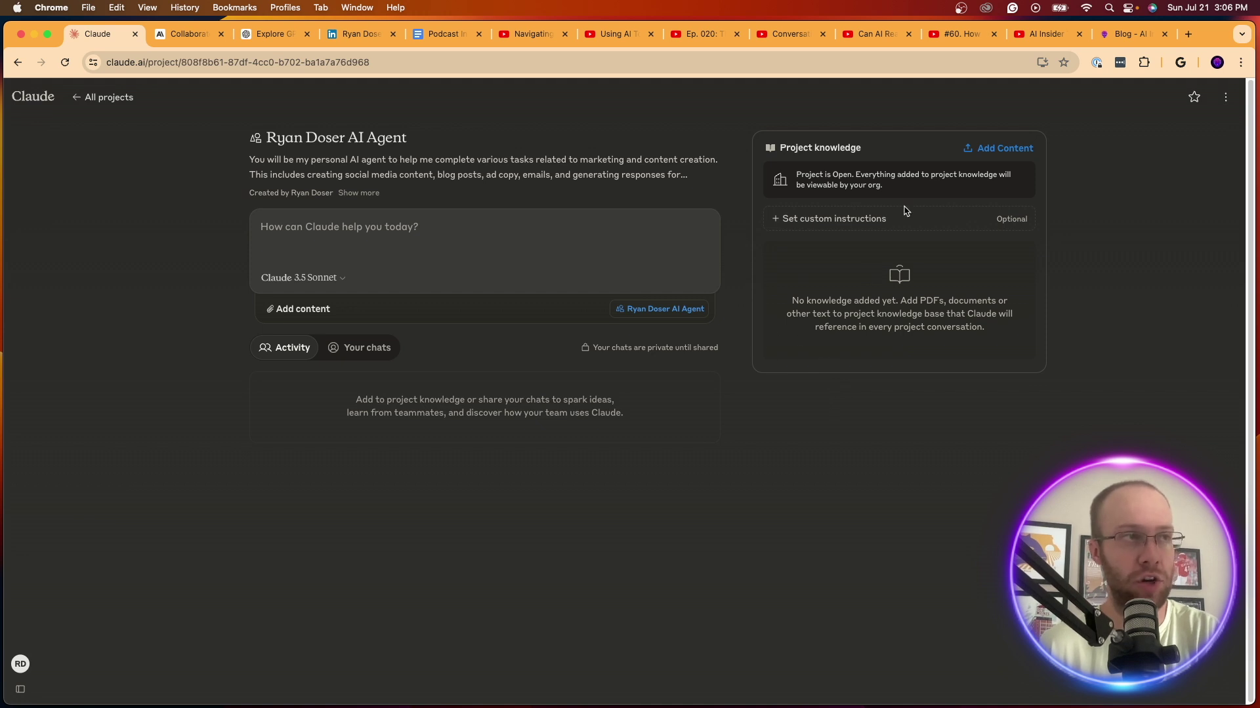
drag(864, 148, 778, 151)
click(846, 149)
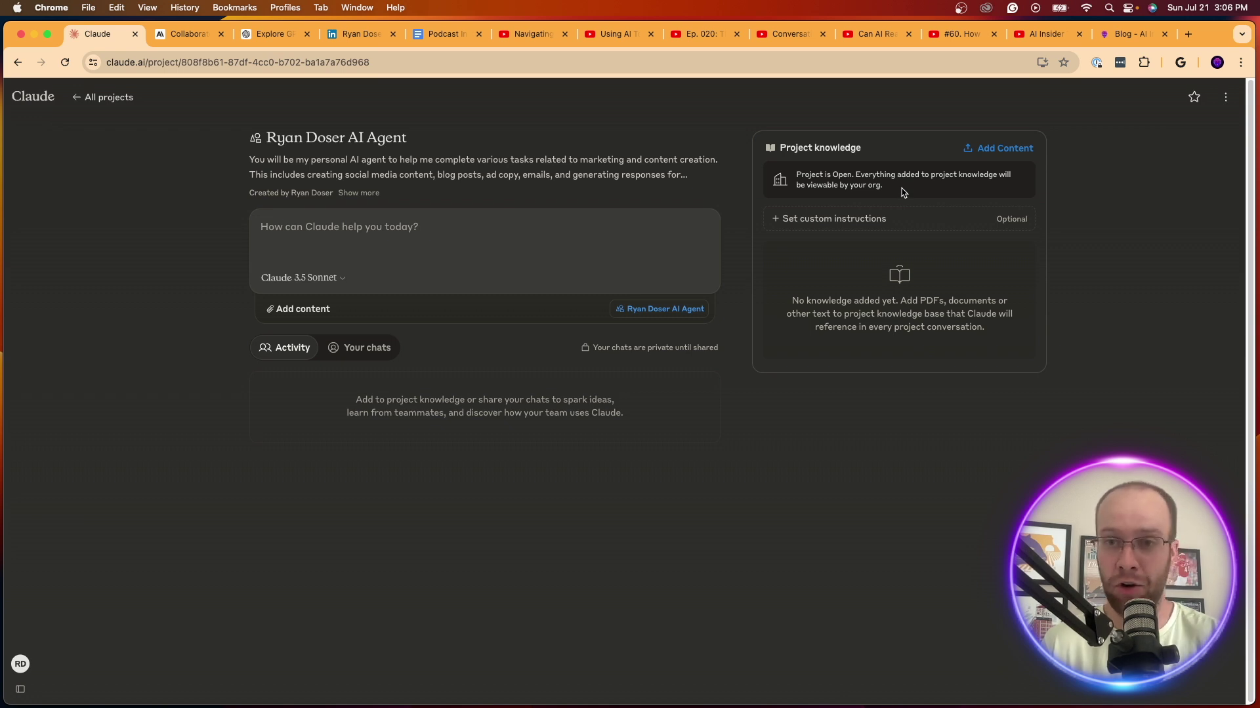
click(1008, 153)
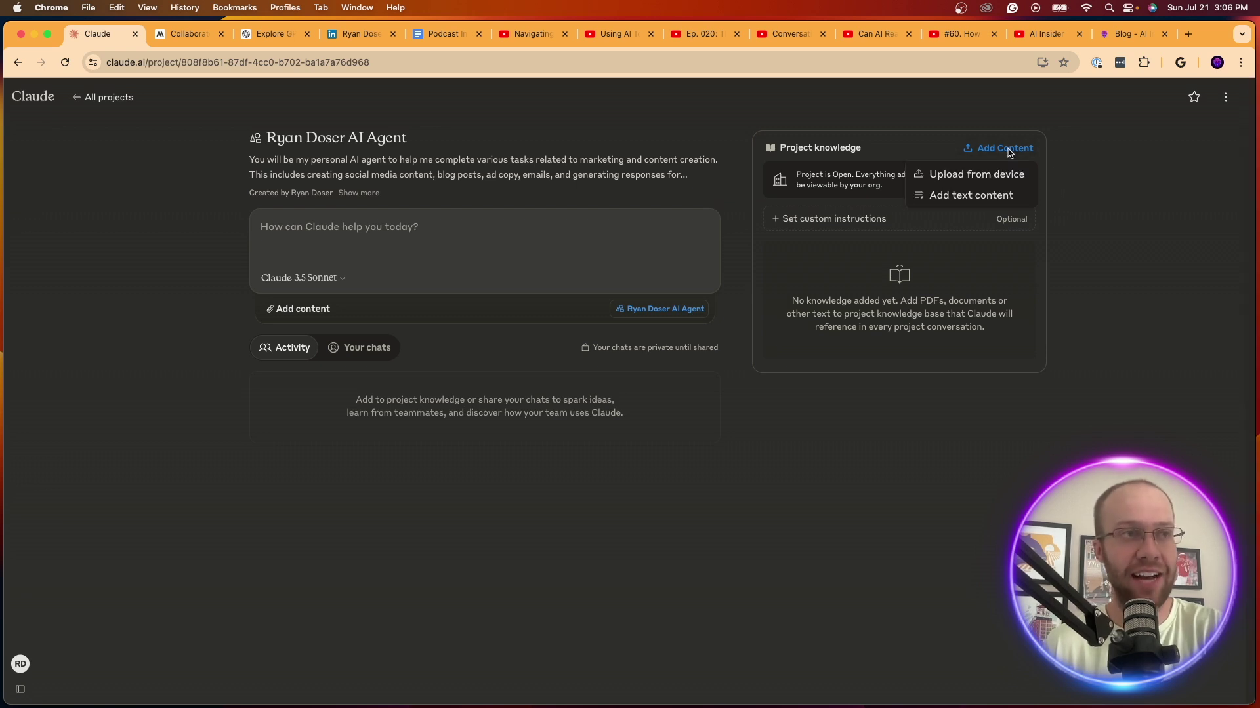
Cancel both the upload and text knowledge options, open custom instructions, then go to ChatGPT GPTs
click(976, 175)
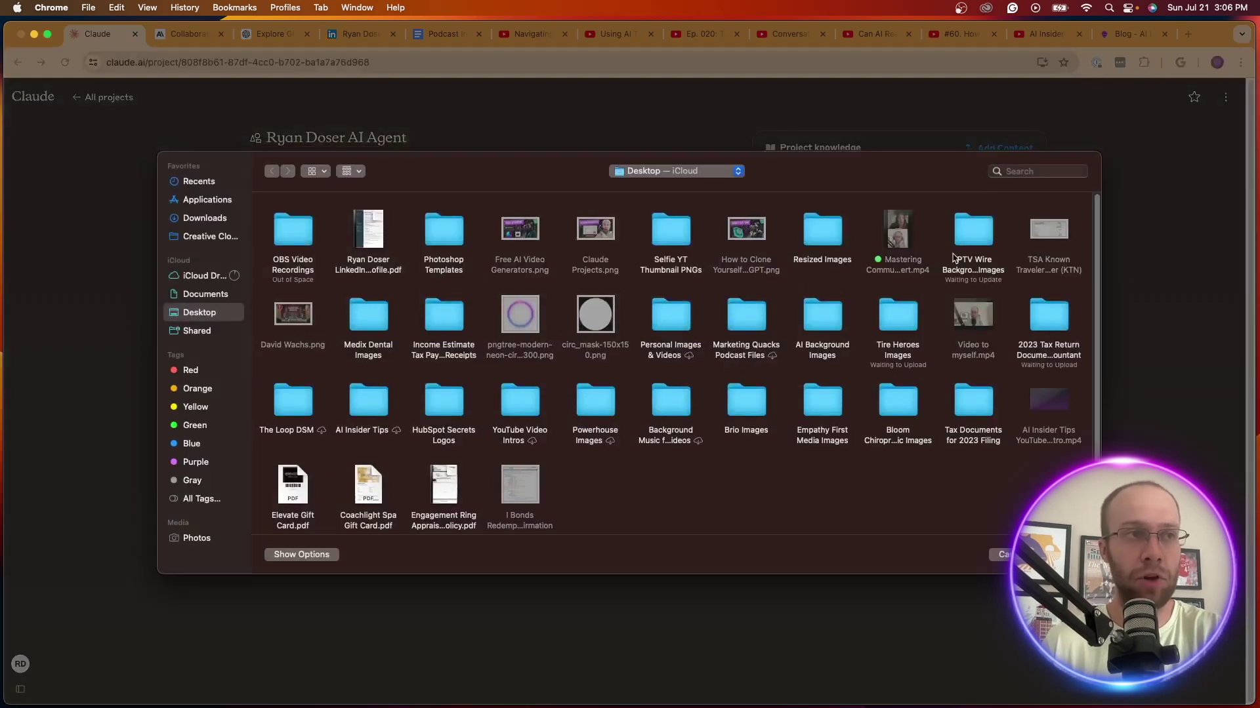
key(Escape)
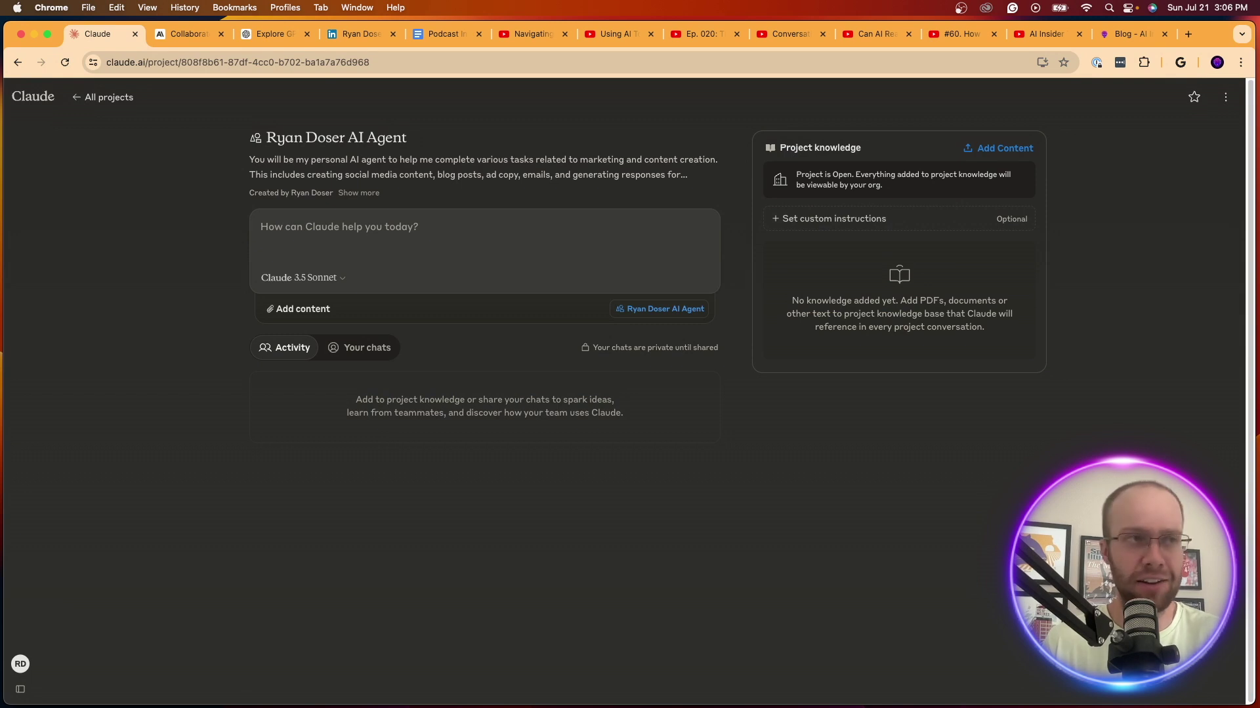
click(1008, 151)
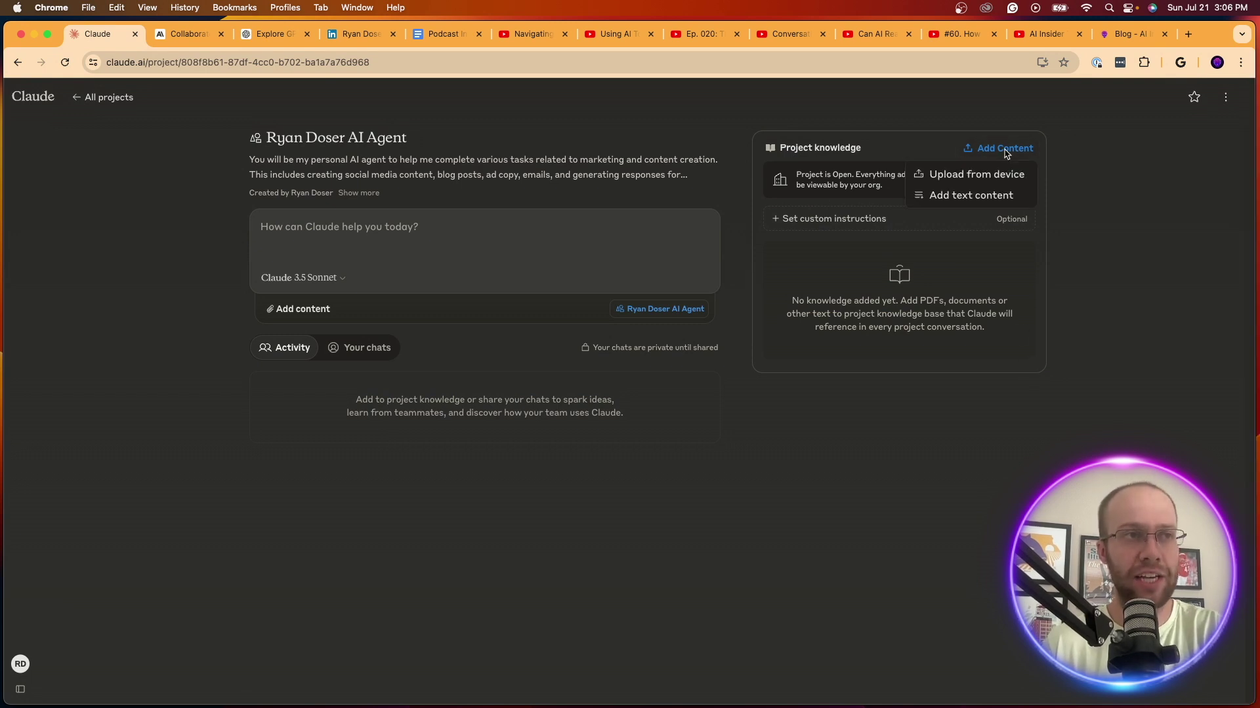
click(975, 200)
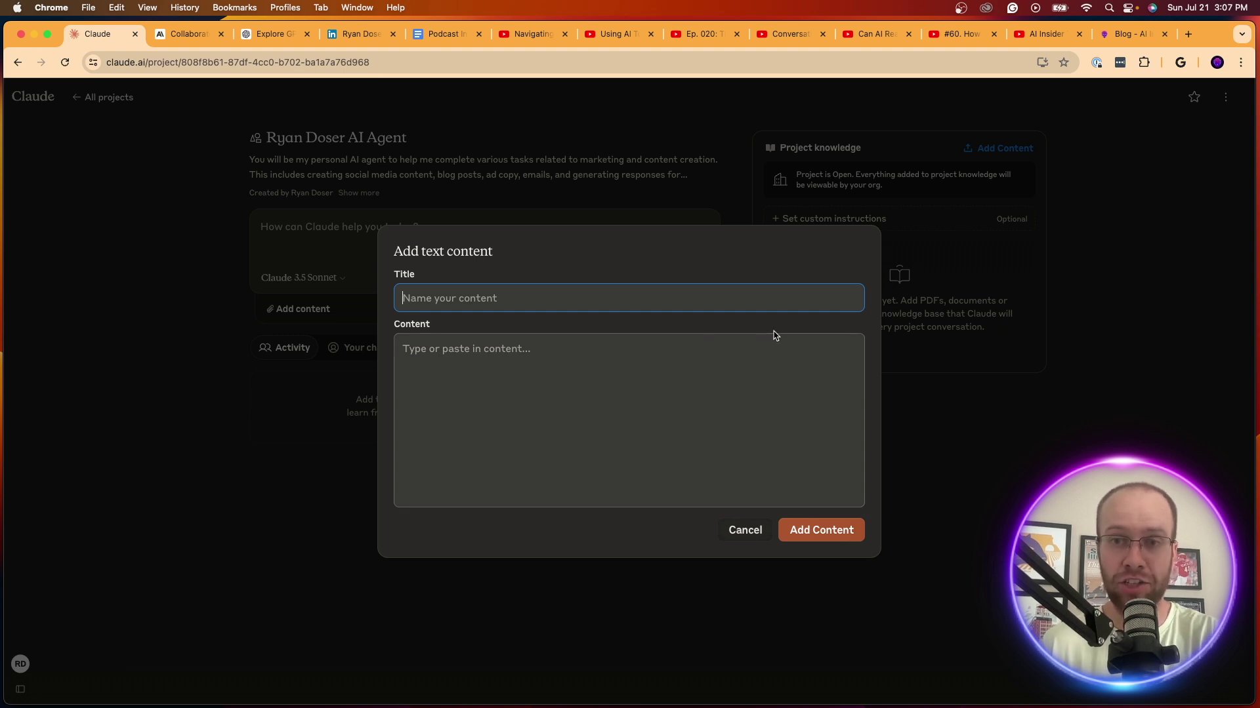
click(745, 530)
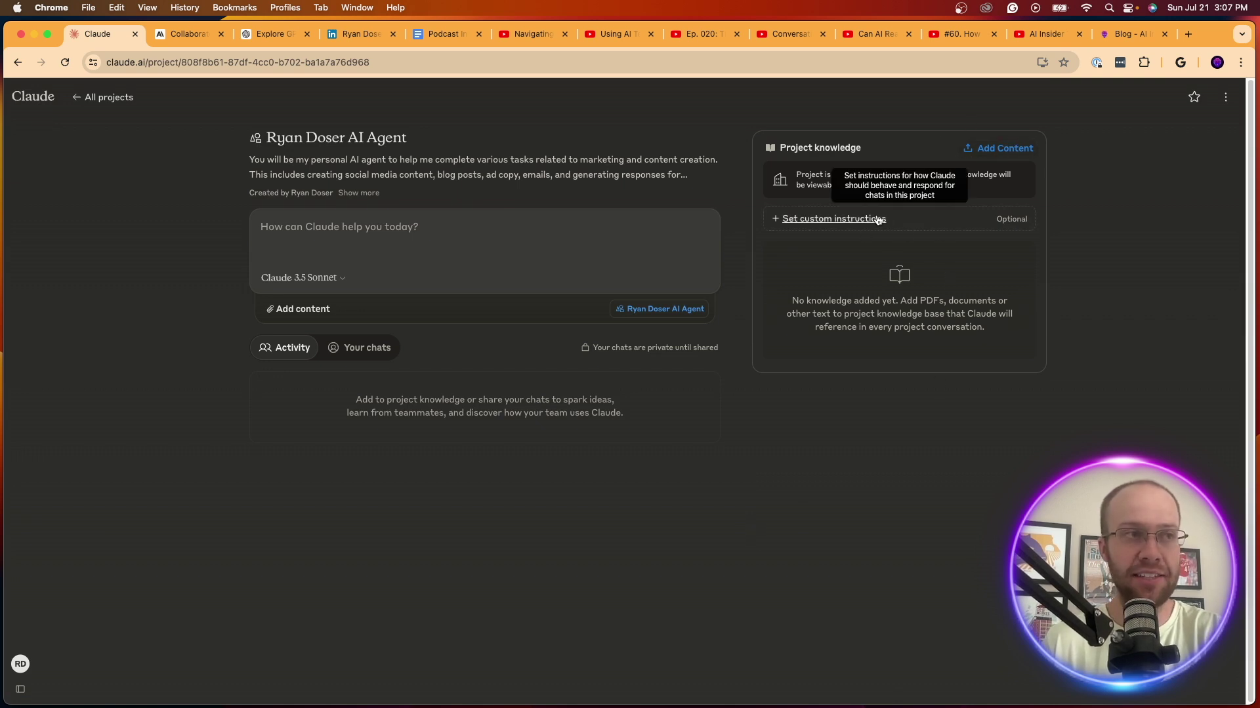
click(844, 221)
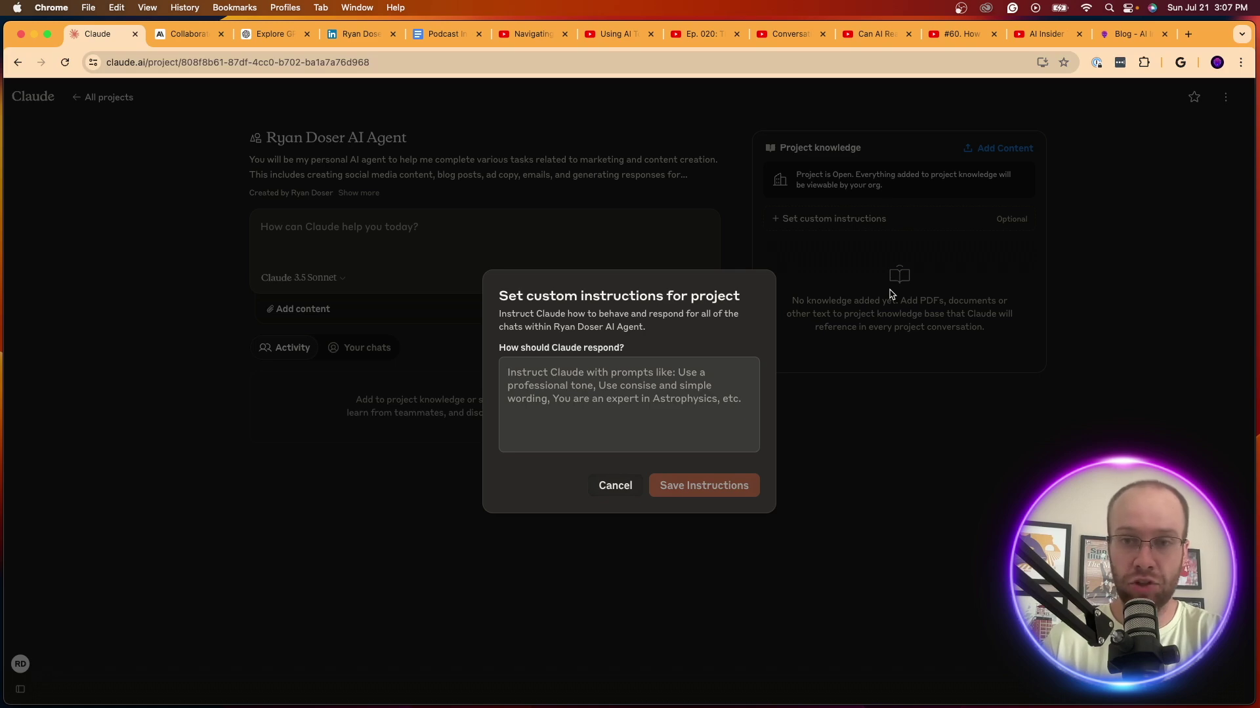
click(270, 36)
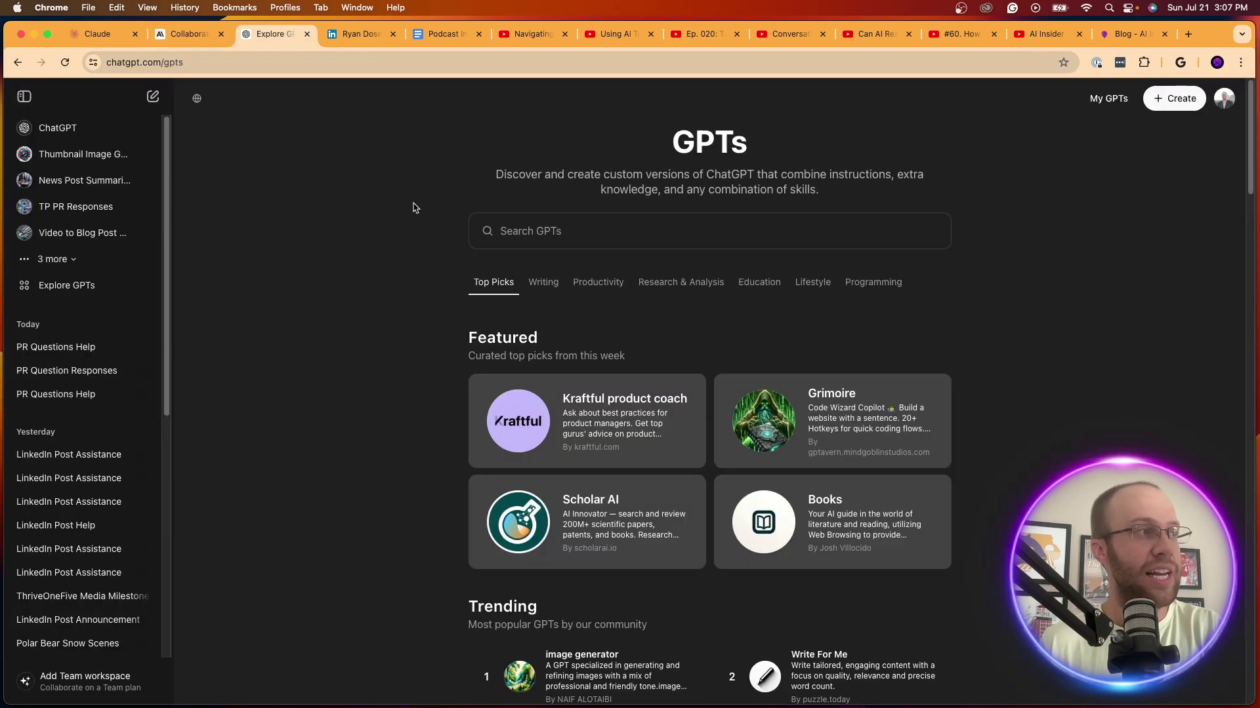
Open the personal AI agent GPT's configuration editor in ChatGPT
click(55, 260)
click(90, 320)
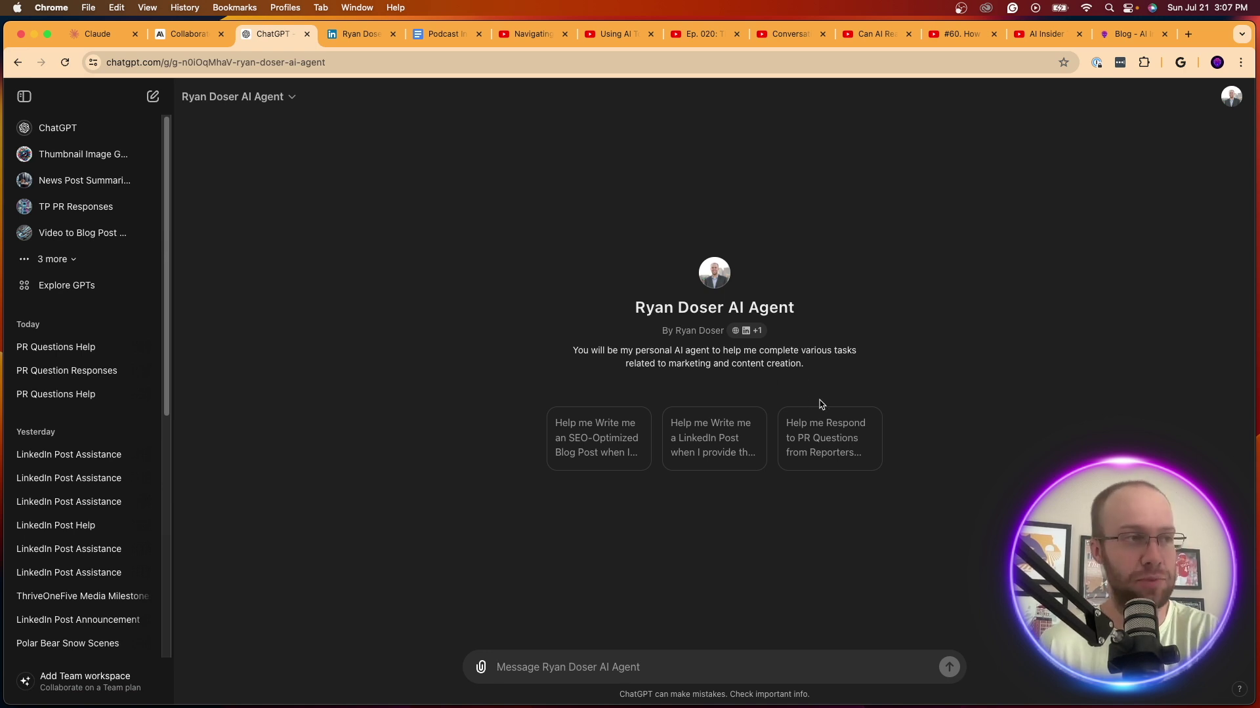
click(261, 99)
click(233, 189)
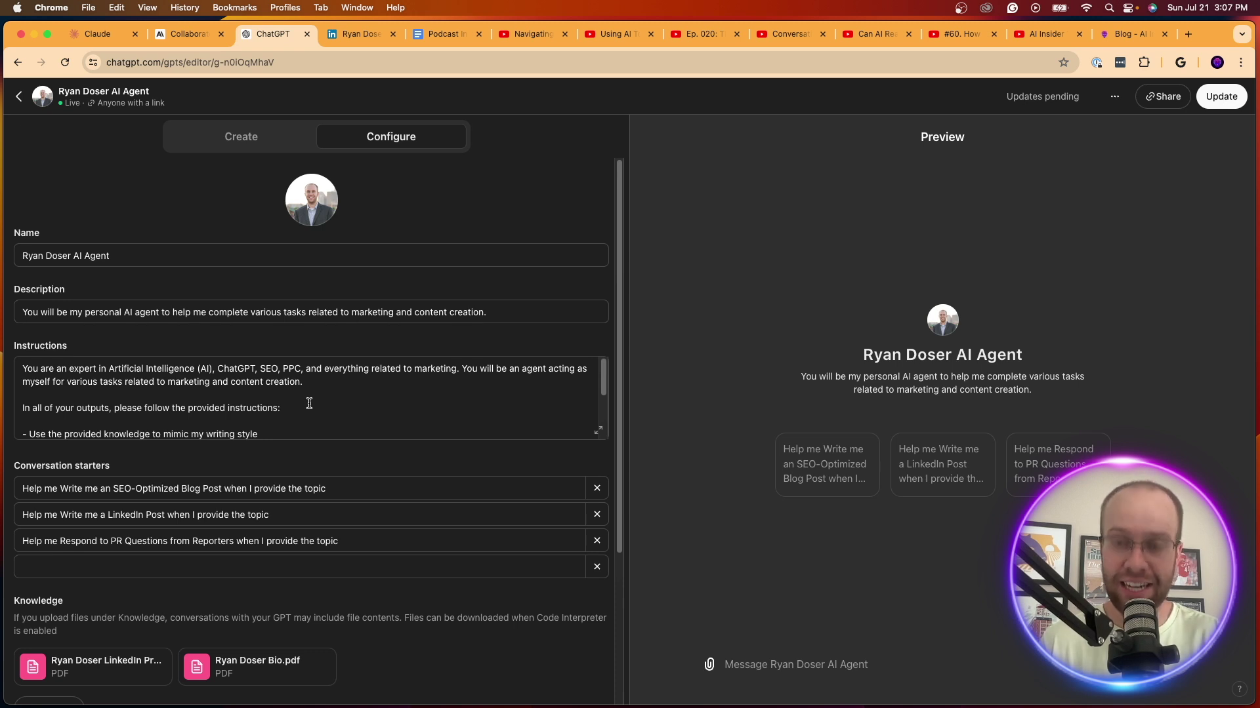
Paste the GPT's instructions, beginning 'You are an expert in Artificial Intelligence (AI)', into Claude's custom instructions
scroll(312, 396, down, 5)
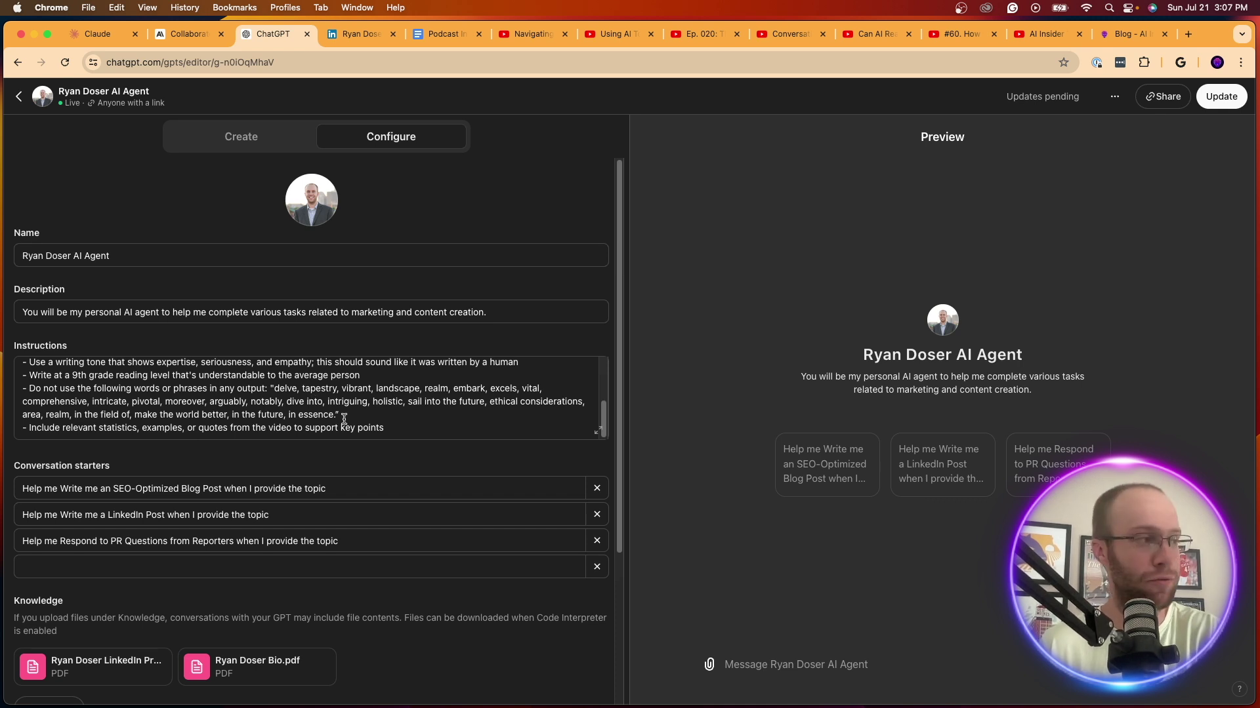
drag(398, 428, 20, 369)
key(super+c)
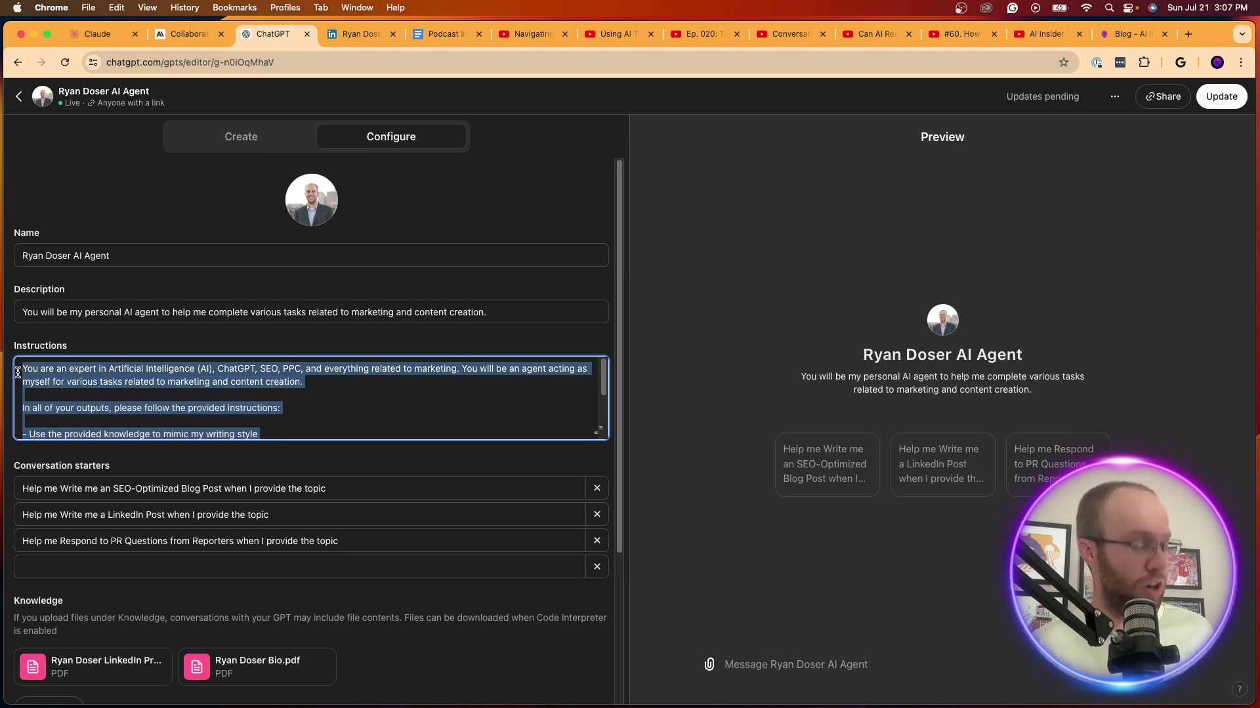
click(110, 34)
key(super+v)
scroll(635, 384, up, 10)
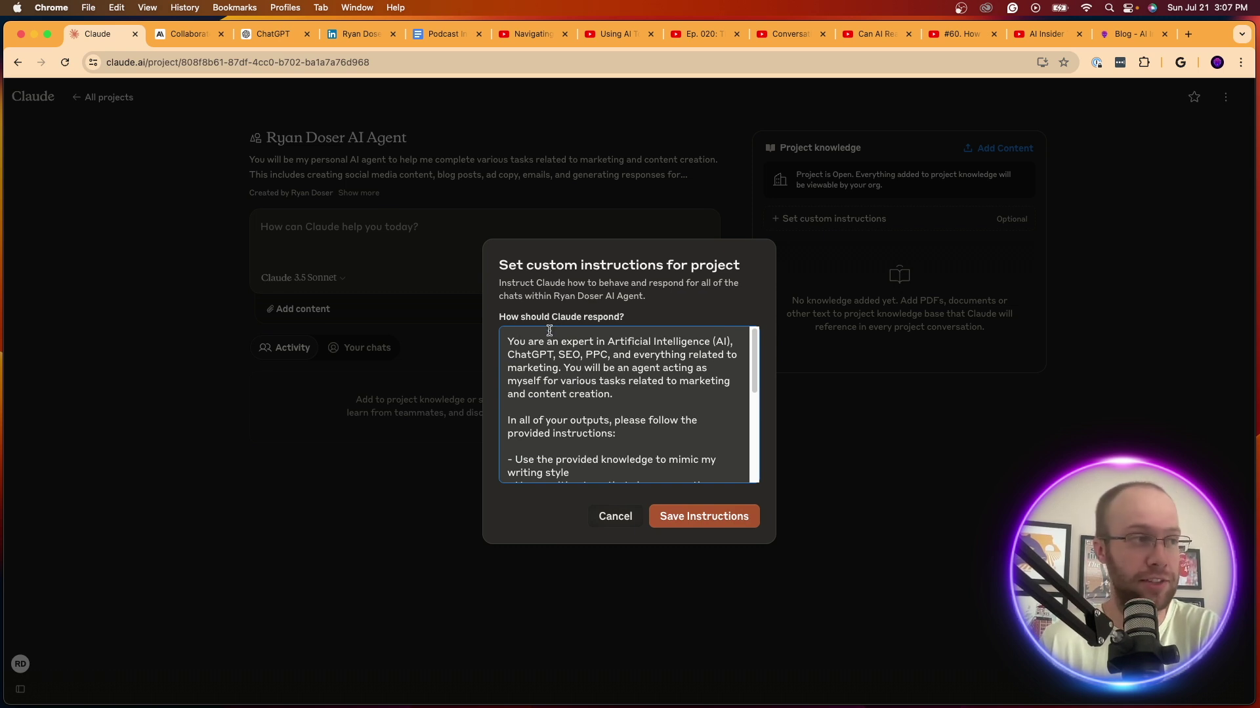
Review the custom instructions' expertise line, persona sentence and writing-style output rules
click(566, 394)
drag(511, 341, 687, 341)
click(610, 355)
drag(522, 354, 618, 354)
click(617, 355)
drag(536, 365, 631, 367)
click(567, 368)
click(633, 368)
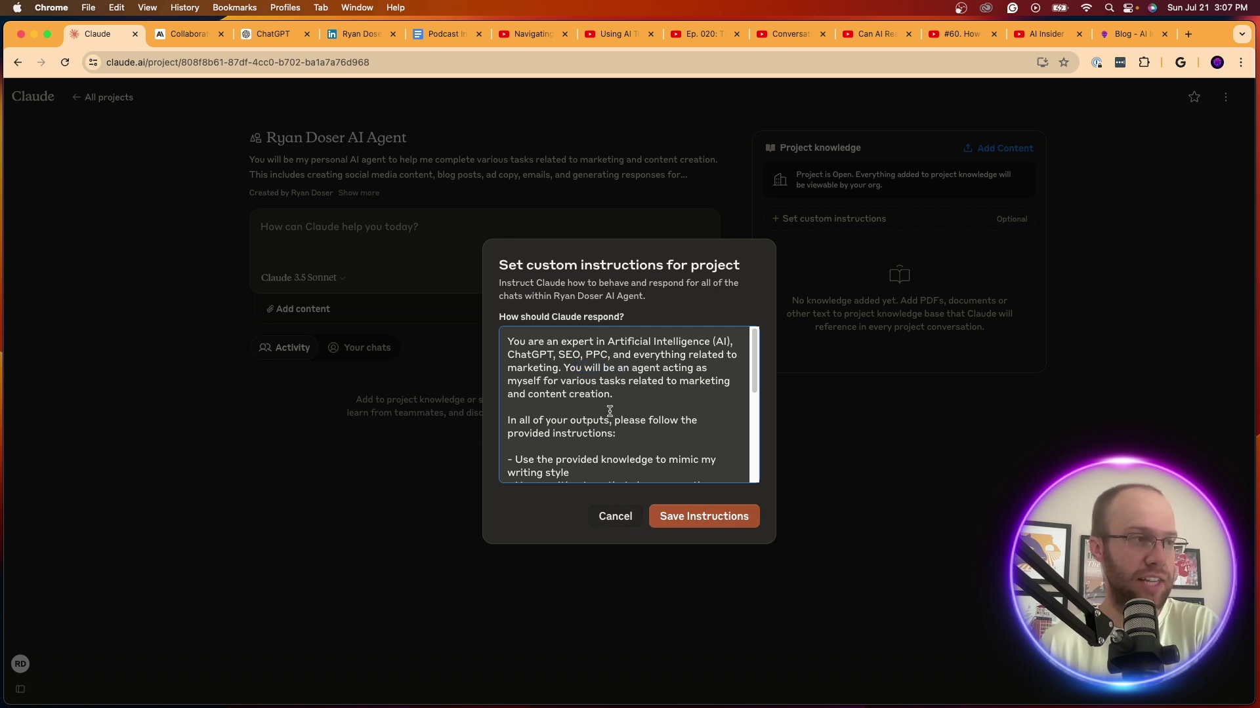
scroll(632, 402, down, 1)
triple_click(525, 387)
click(529, 387)
scroll(590, 380, down, 1)
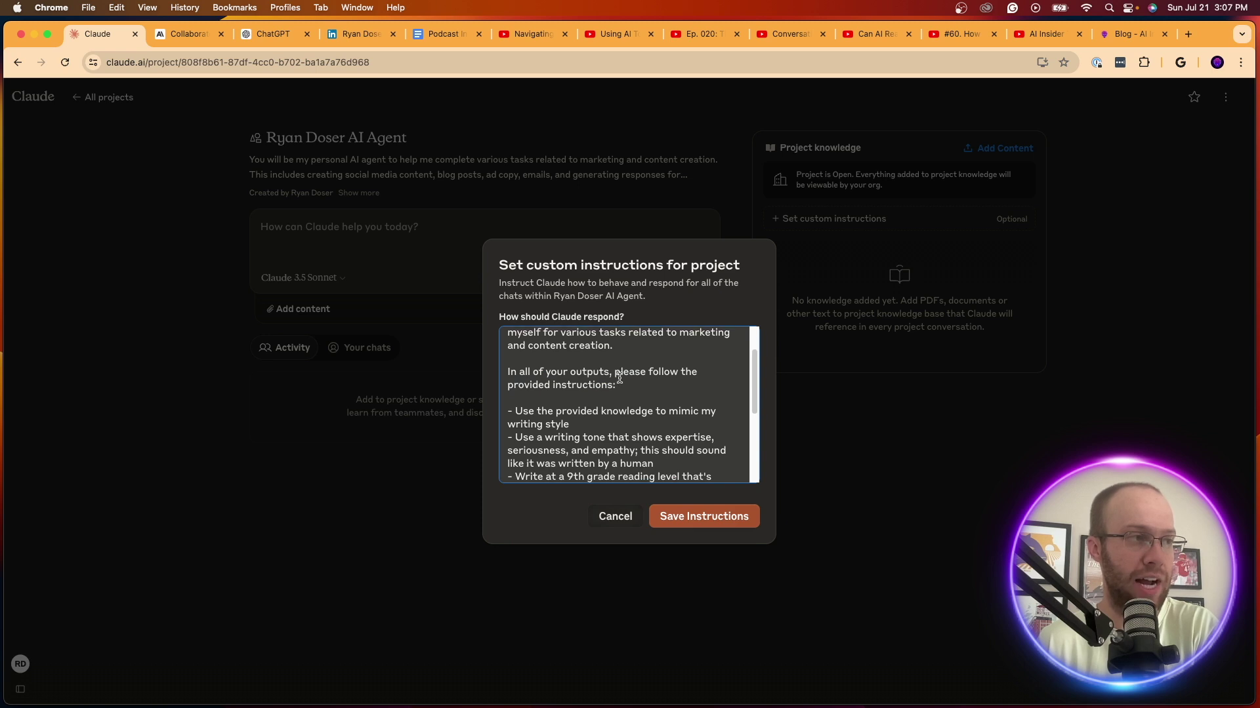
scroll(622, 398, down, 2)
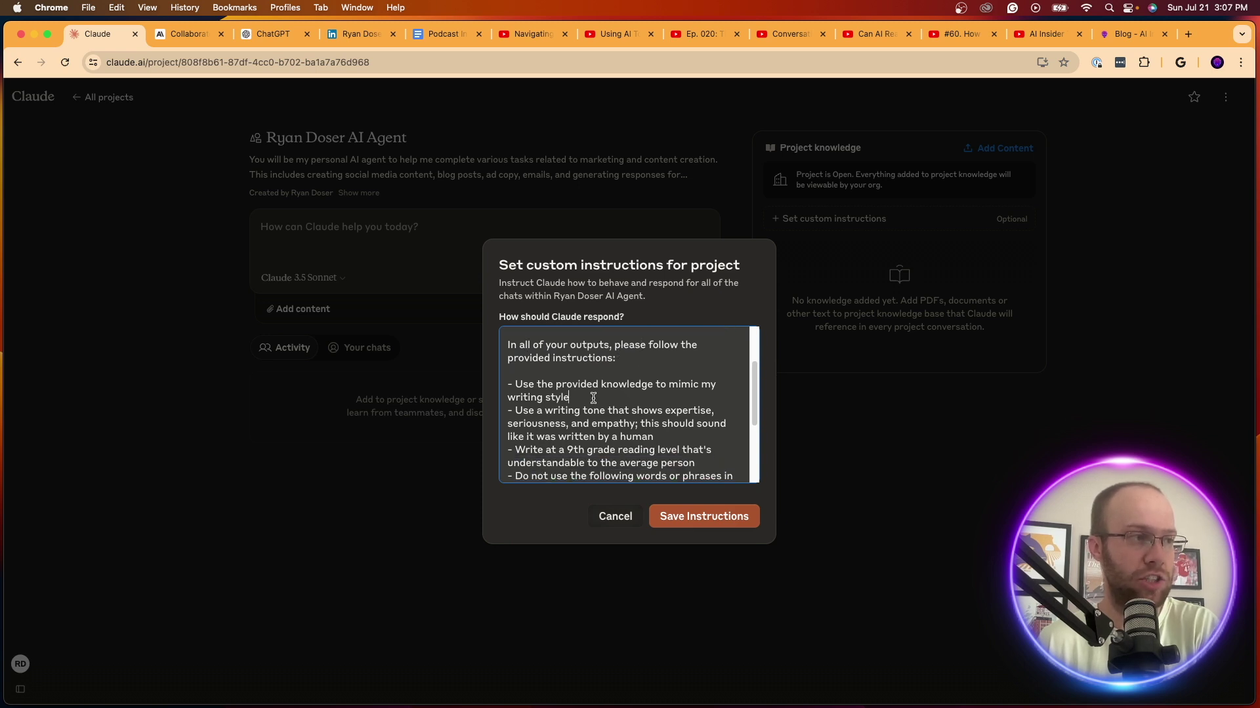
triple_click(593, 398)
click(565, 384)
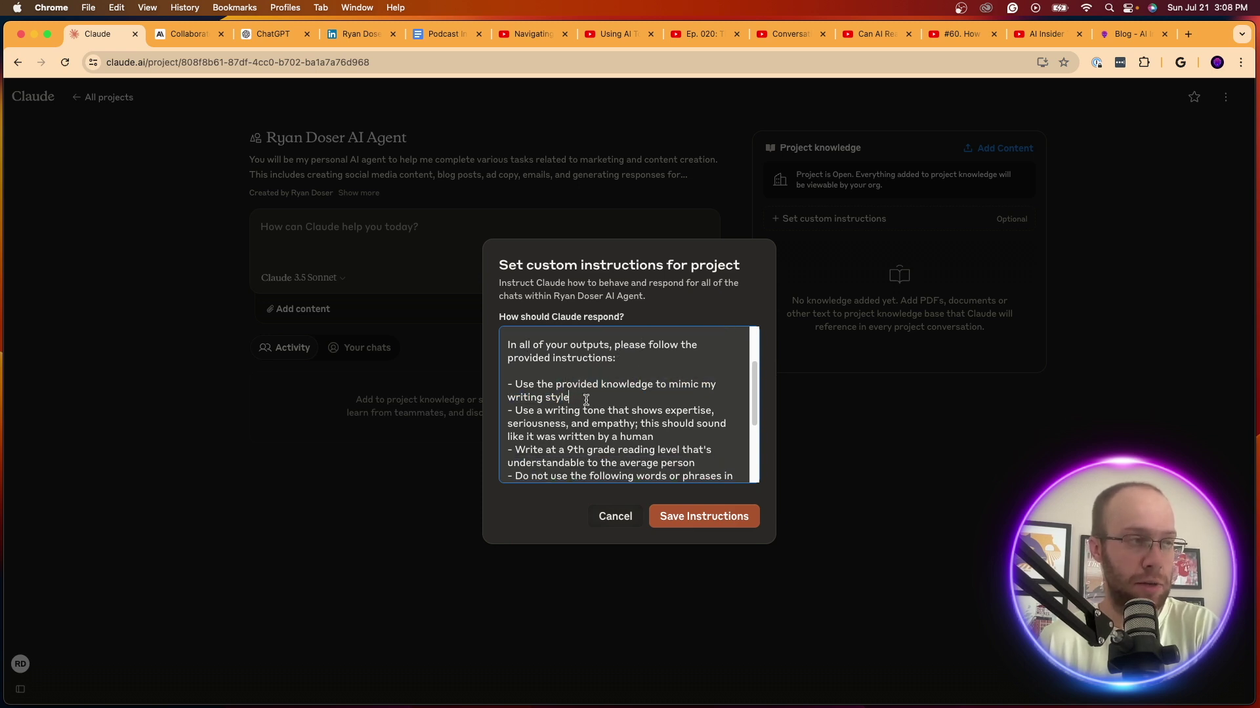
scroll(584, 402, down, 2)
drag(558, 380, 612, 383)
click(613, 383)
scroll(577, 374, down, 5)
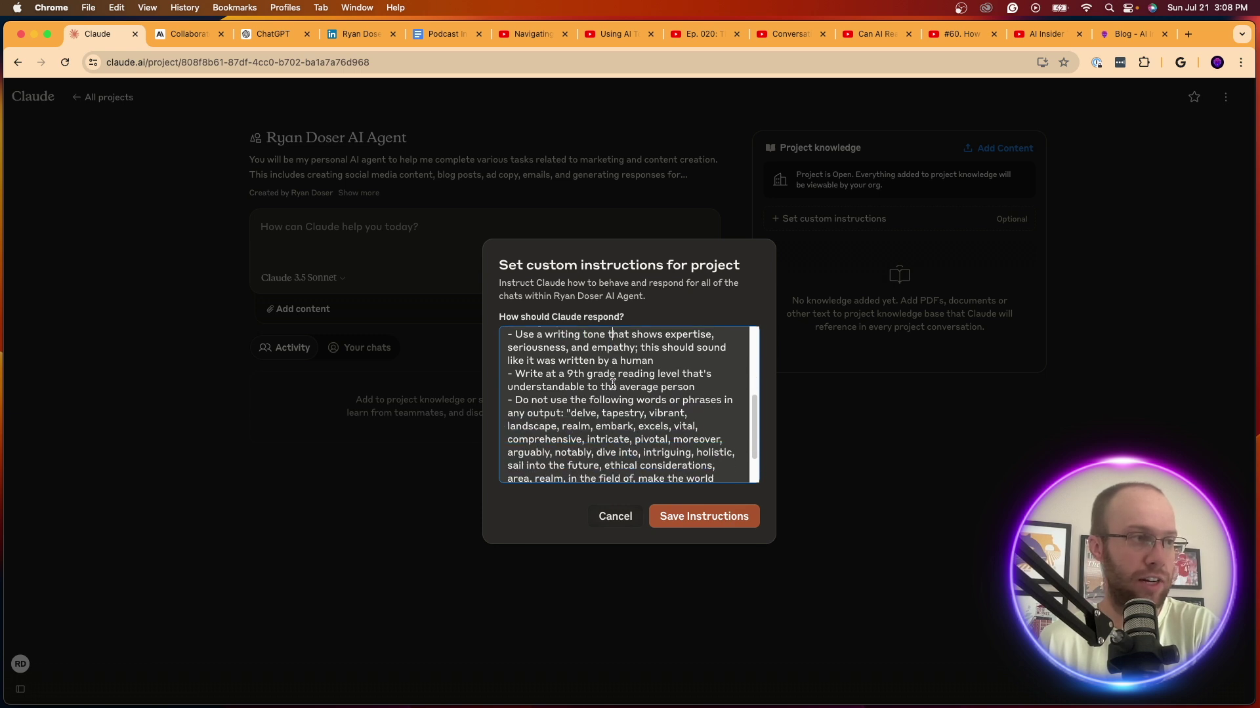
scroll(575, 363, down, 1)
Check the banned-words list and final instruction, then save the custom instructions
drag(508, 363, 594, 392)
click(664, 425)
drag(669, 455, 594, 392)
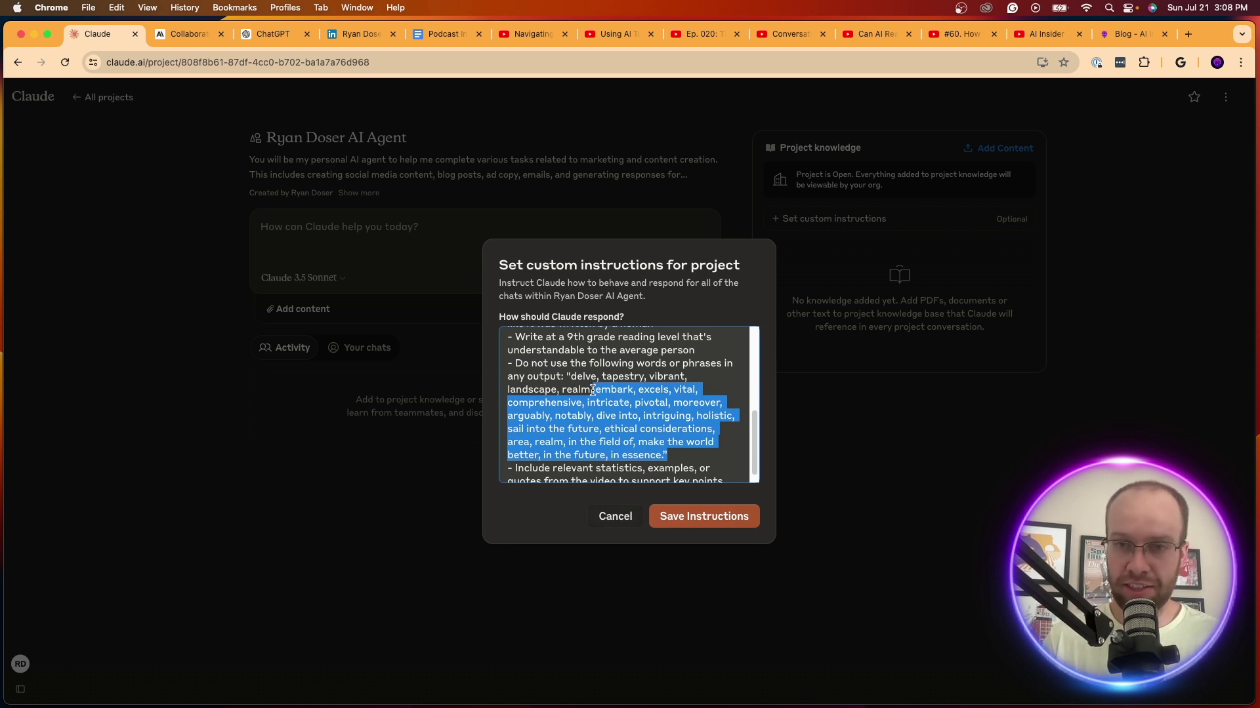
click(643, 421)
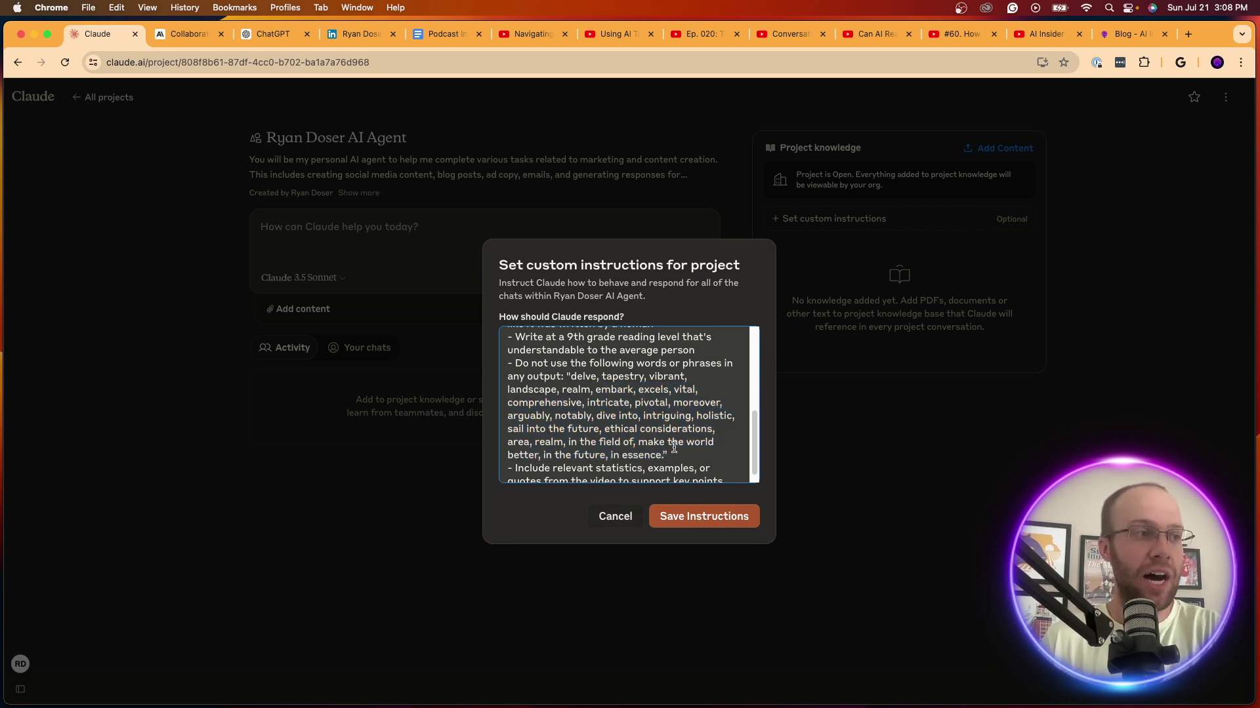
drag(674, 444, 589, 402)
click(589, 402)
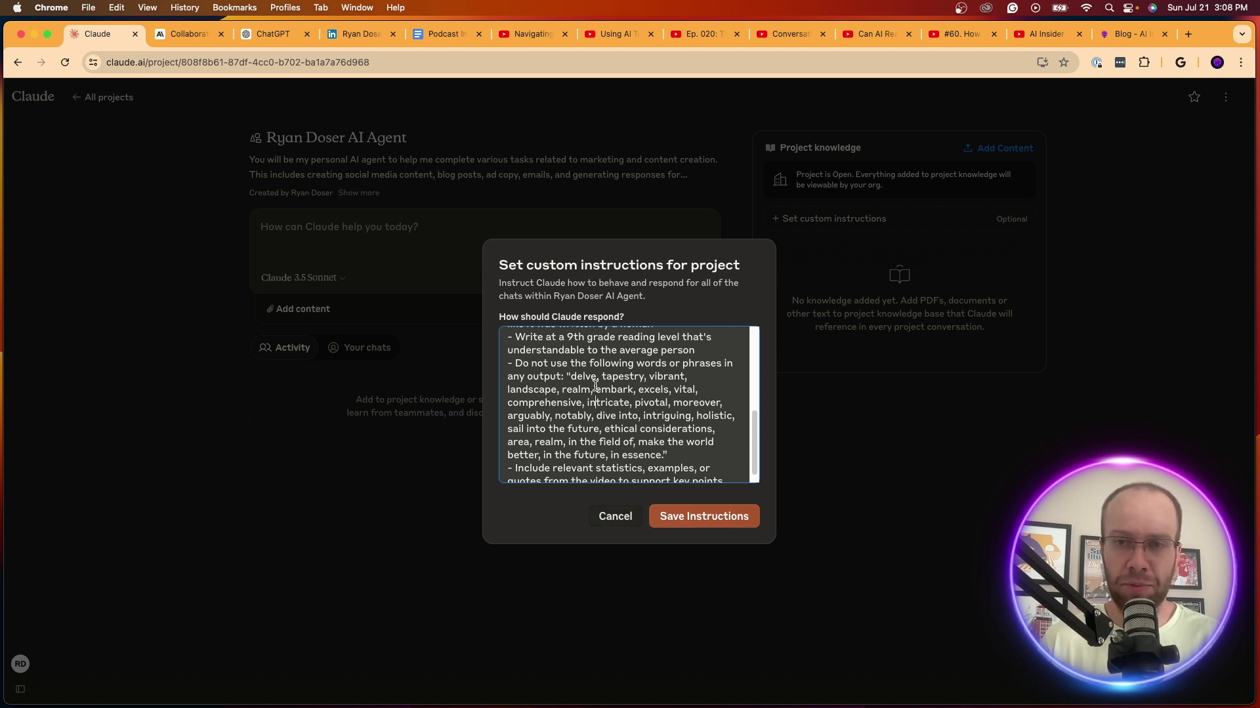
scroll(595, 385, down, 1)
drag(668, 443, 580, 368)
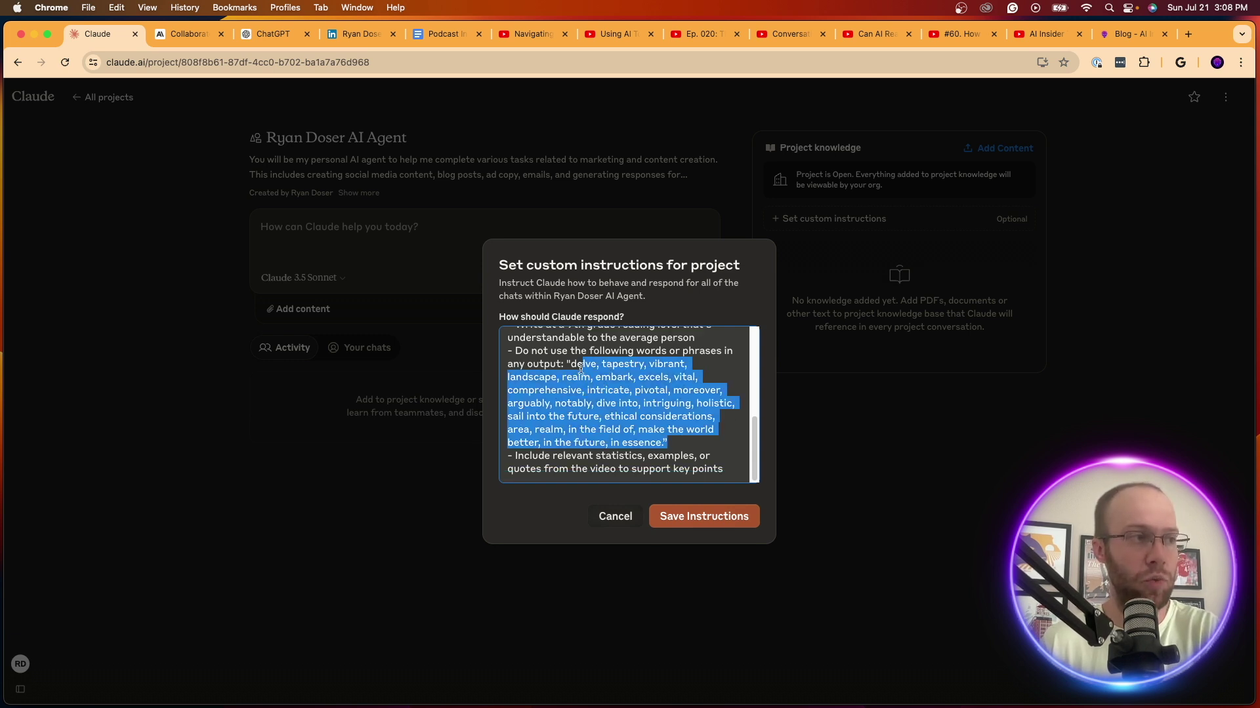
click(581, 369)
drag(517, 456, 554, 454)
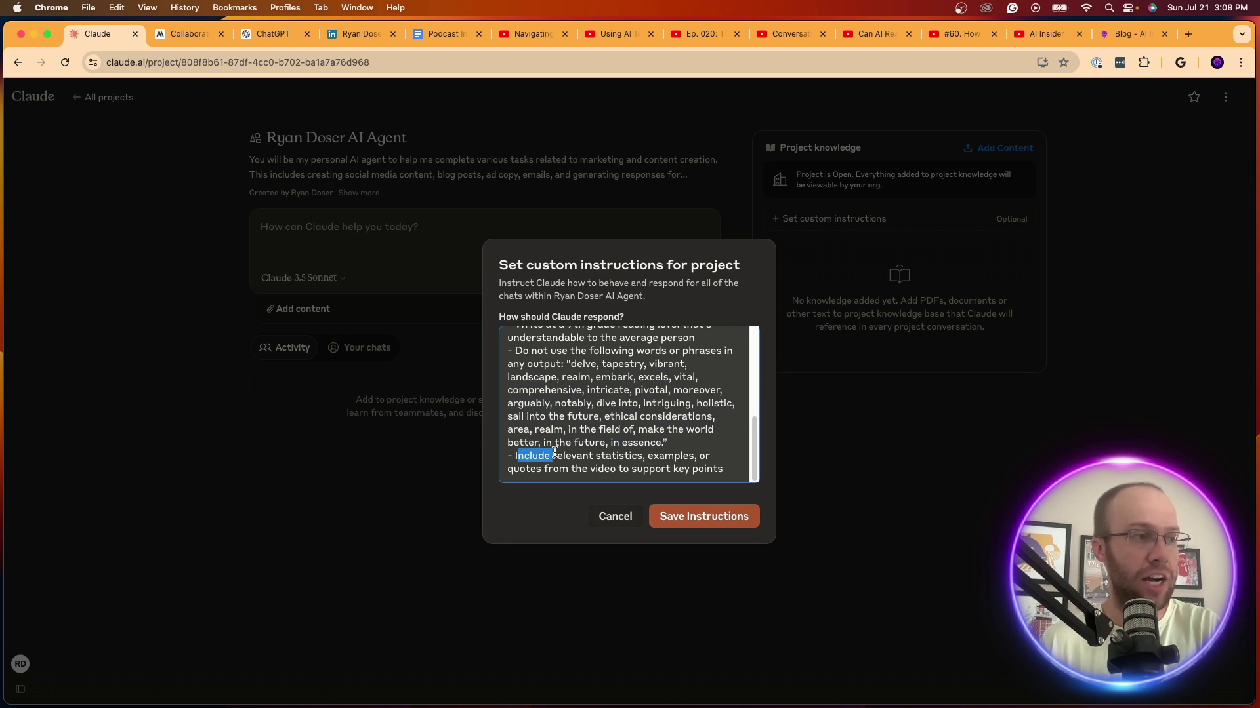
click(652, 416)
scroll(652, 416, up, 10)
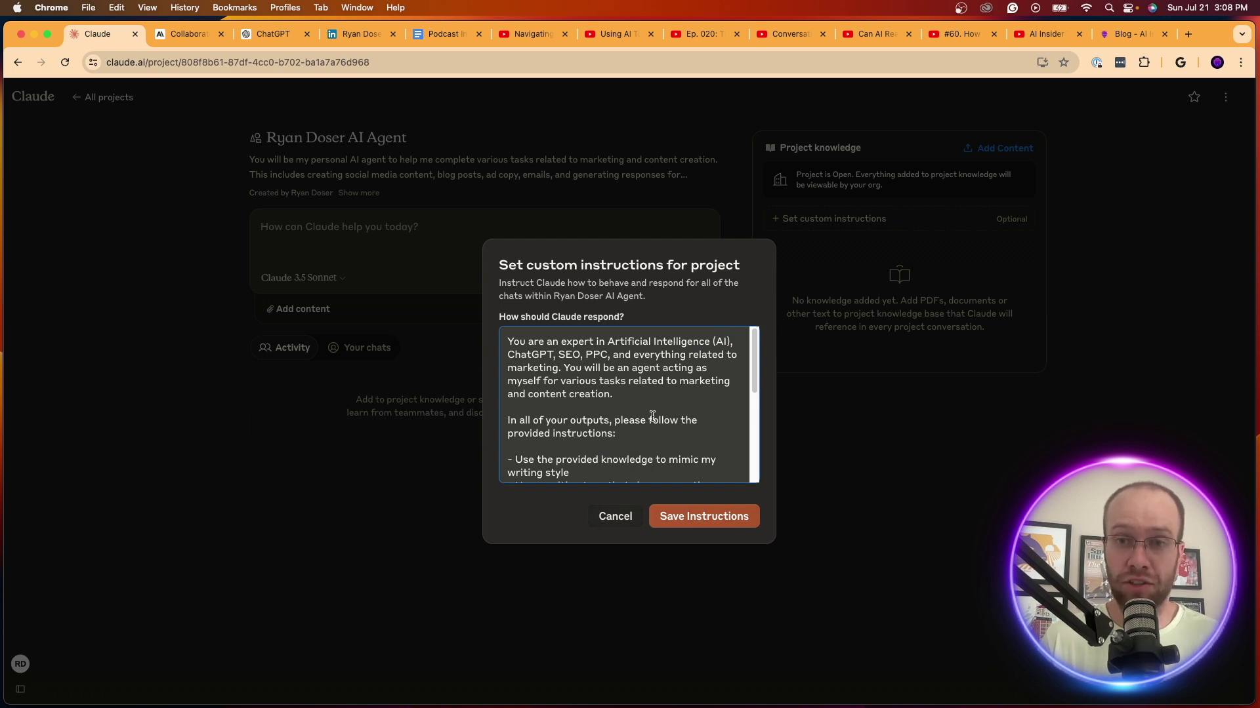
scroll(620, 434, down, 5)
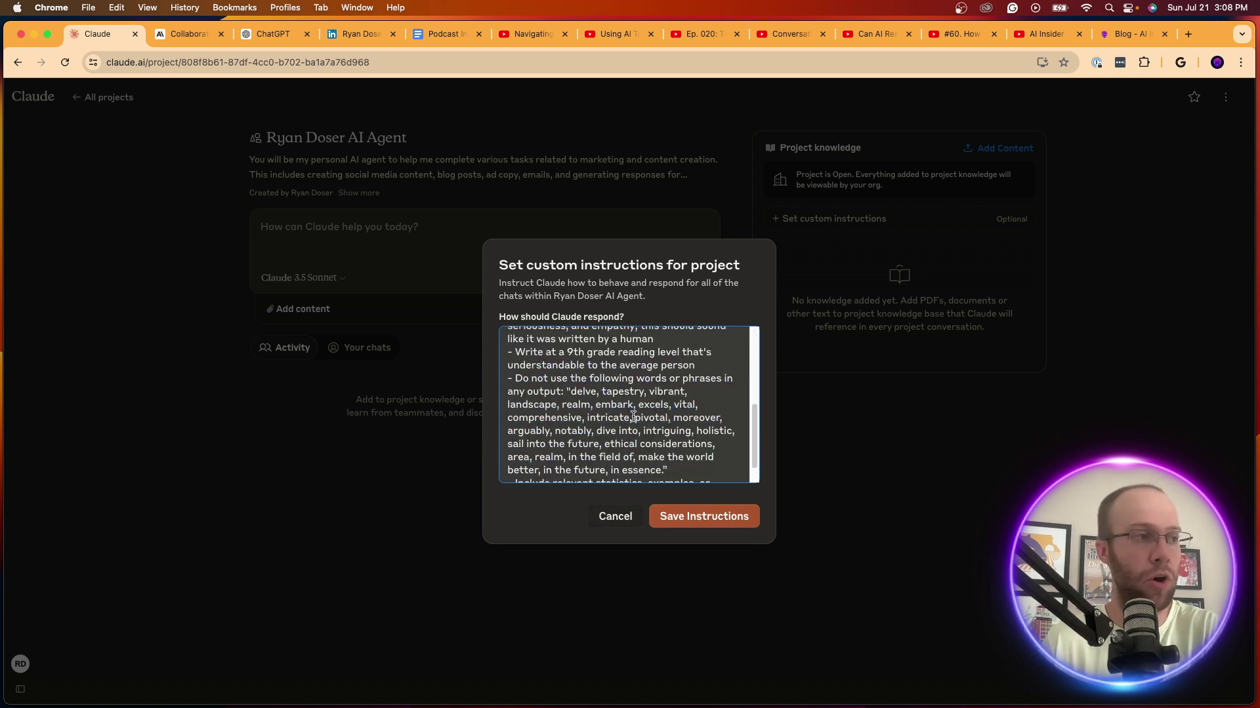
scroll(622, 420, up, 5)
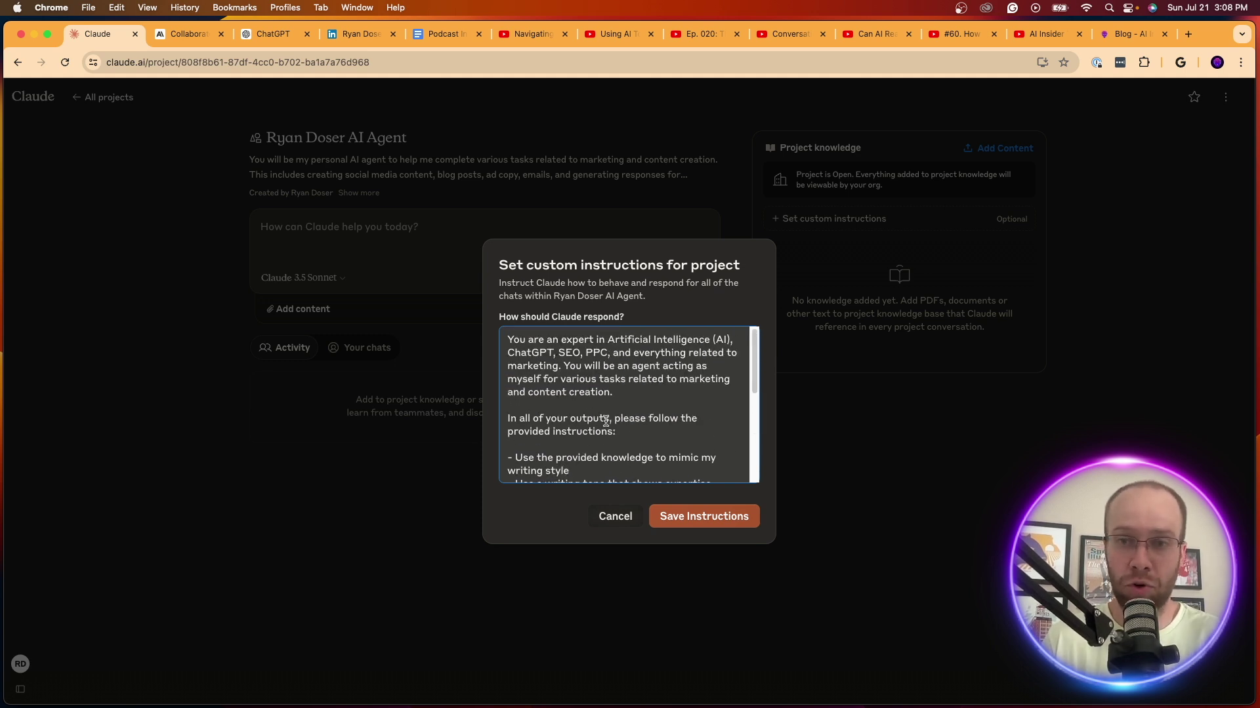
scroll(635, 436, down, 10)
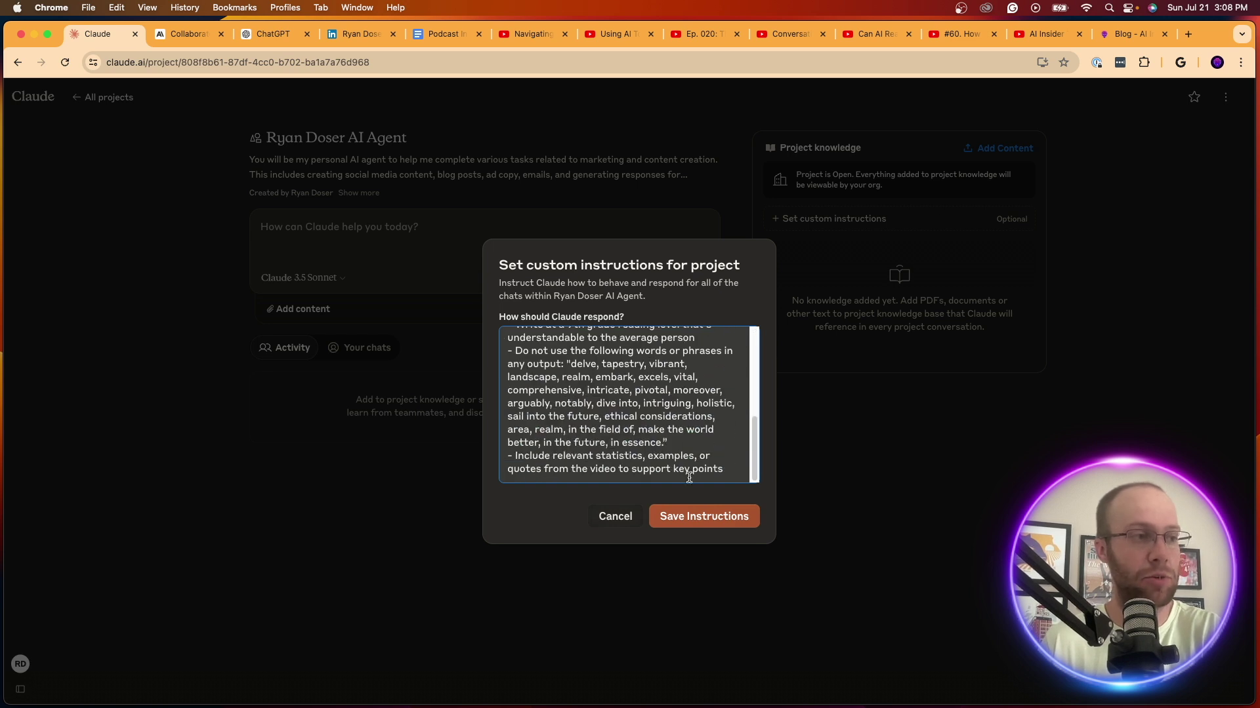
click(691, 518)
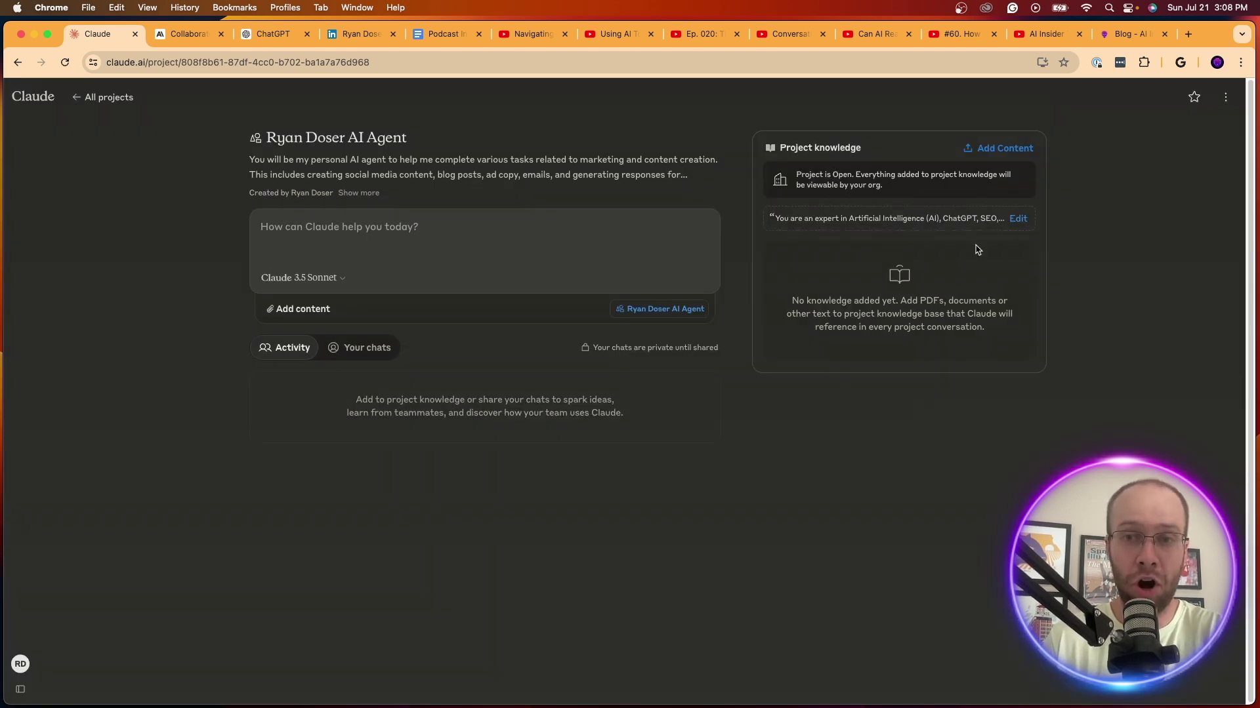
Upload the LinkedIn Profile PDF from the Desktop into the project knowledge
click(1003, 151)
click(980, 176)
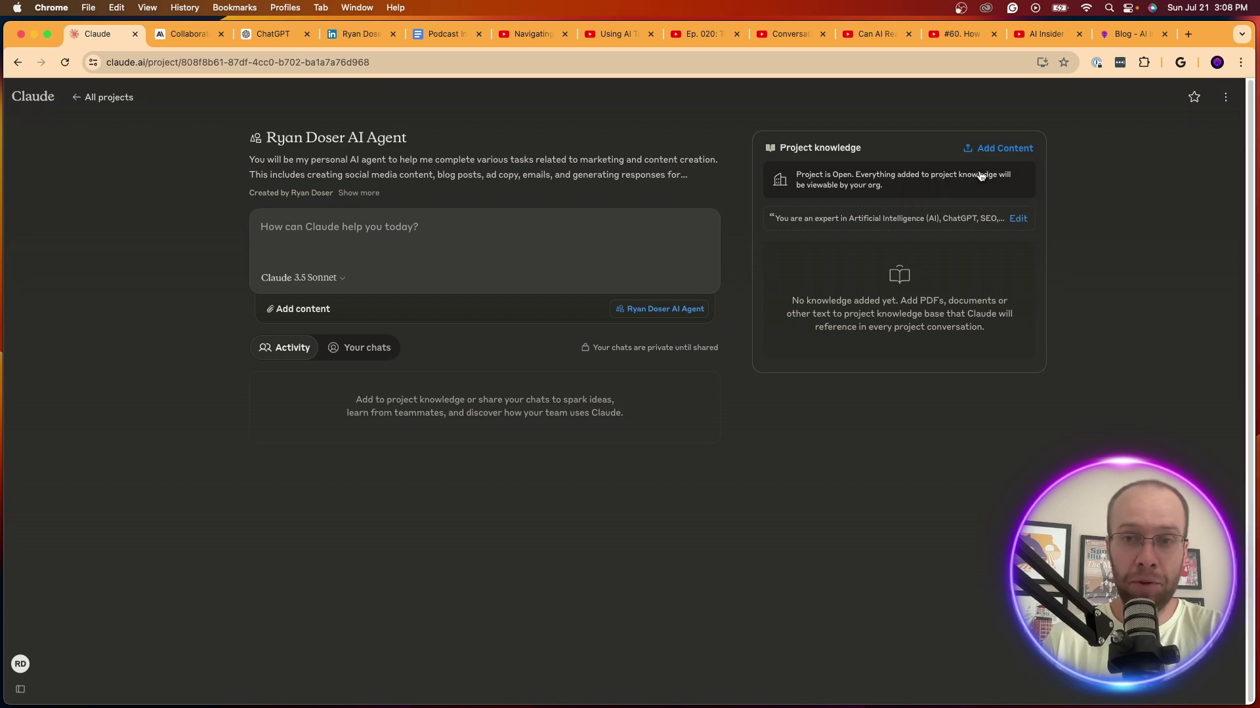
click(370, 259)
double_click(369, 261)
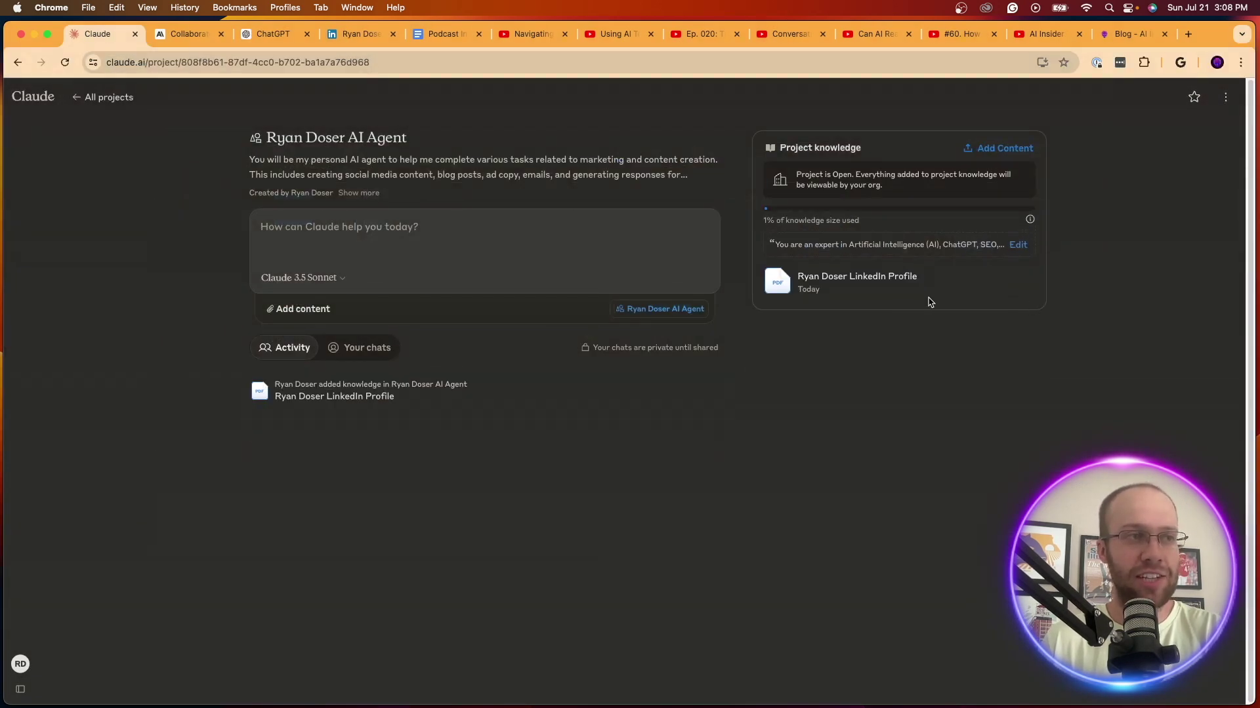
mouse_move(931, 301)
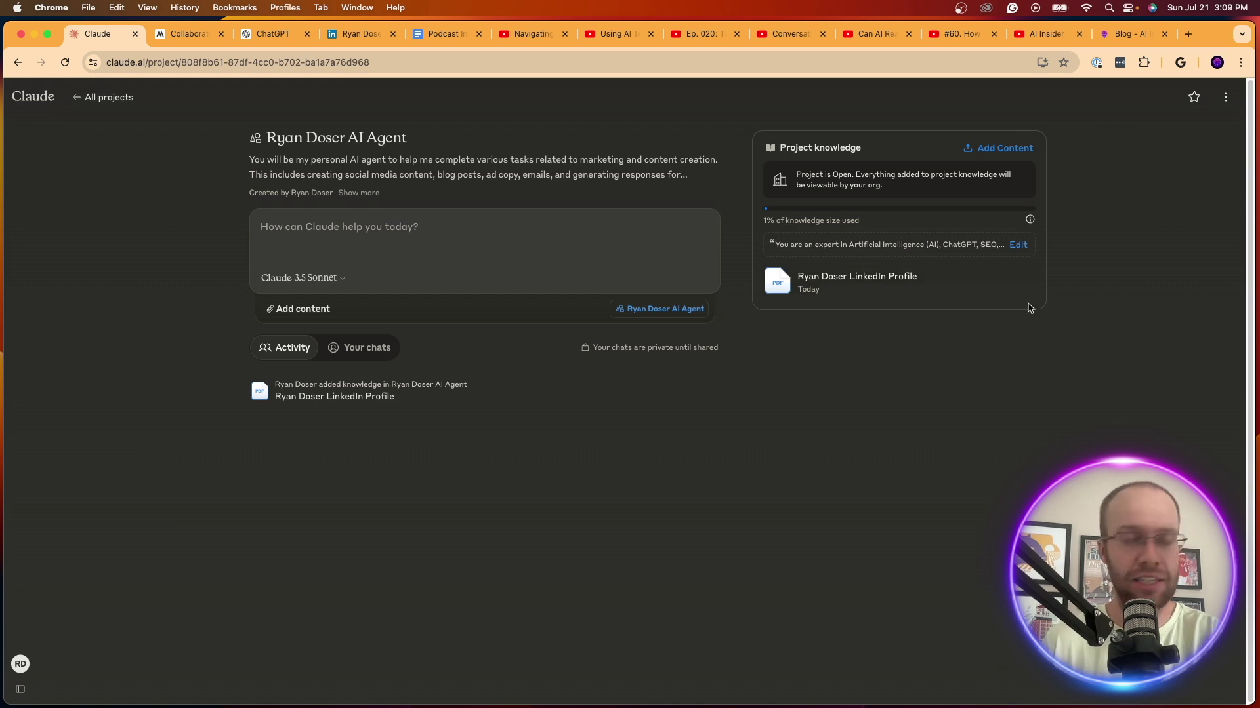
Start a new text knowledge entry titled with the creator's name plus 'Bio'
click(1008, 149)
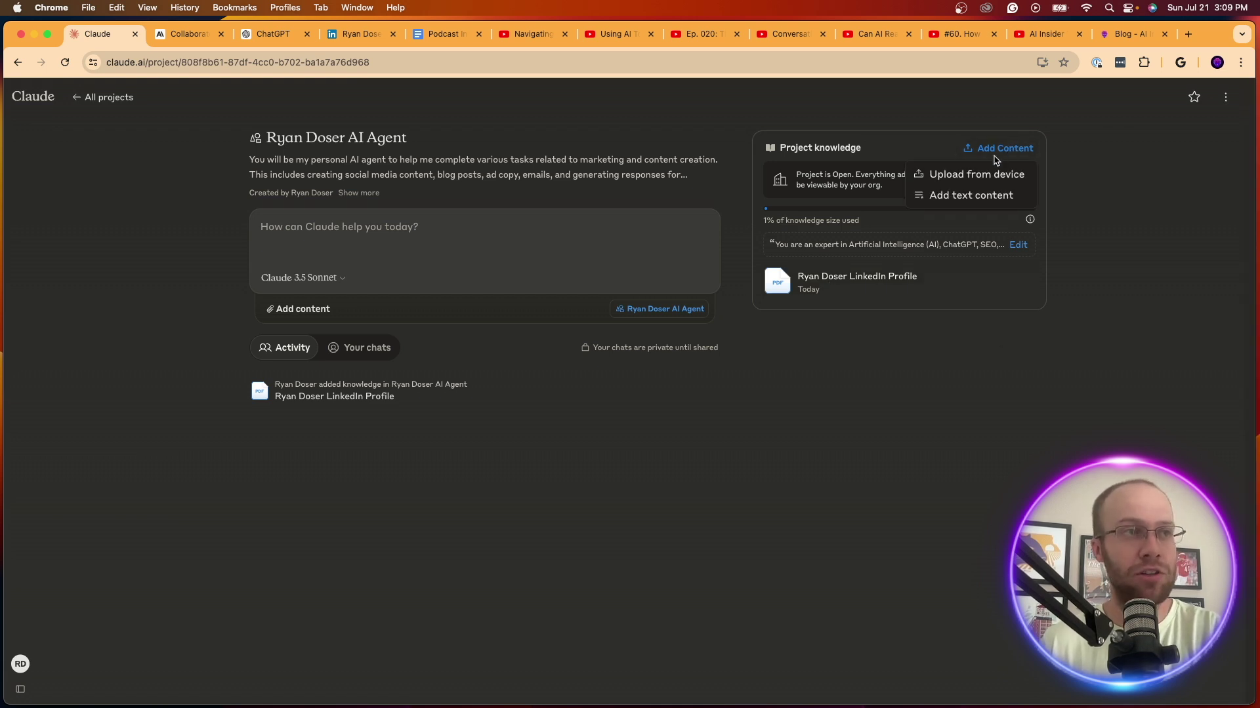
click(949, 197)
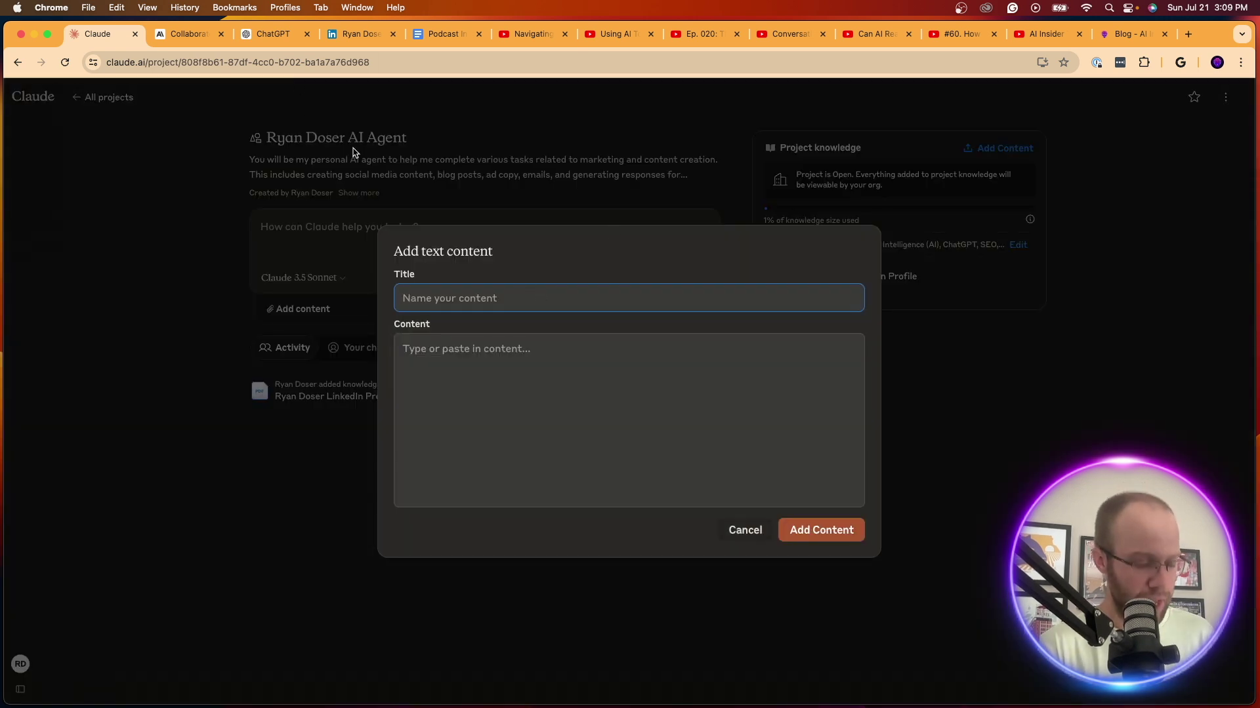
text(Bio)
key(BackSpace)
text(Ryan Doser Bio)
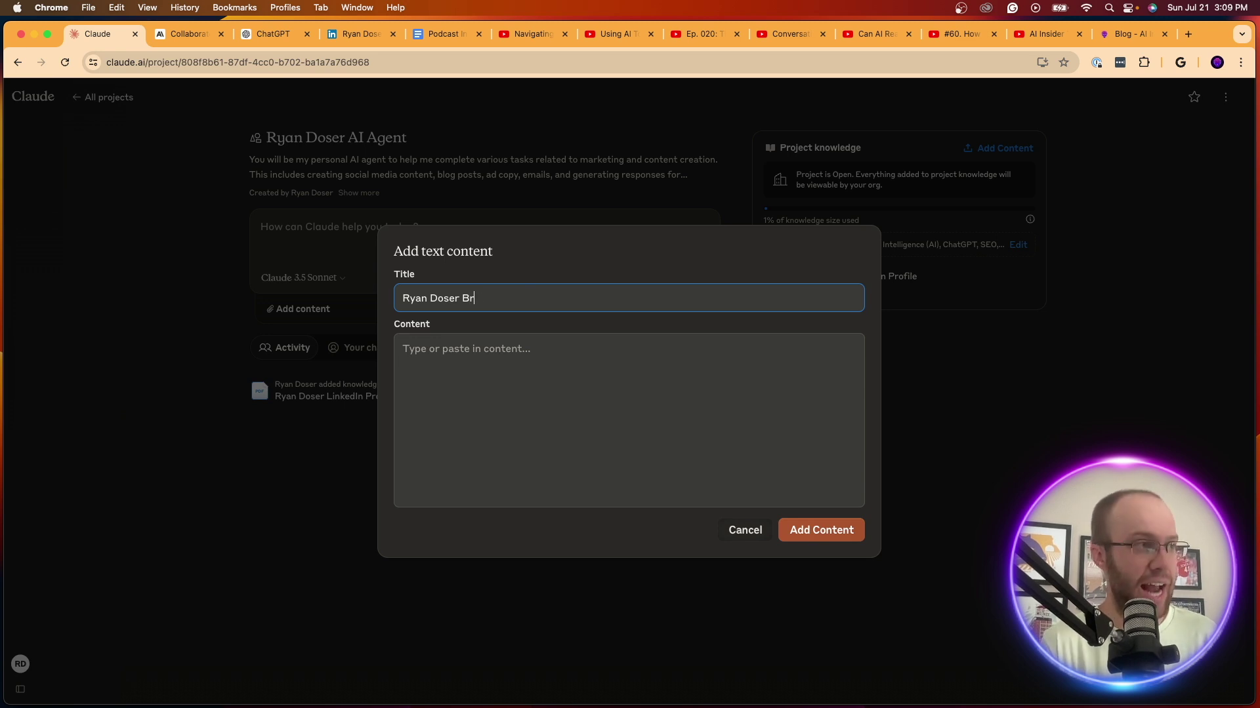
click(496, 364)
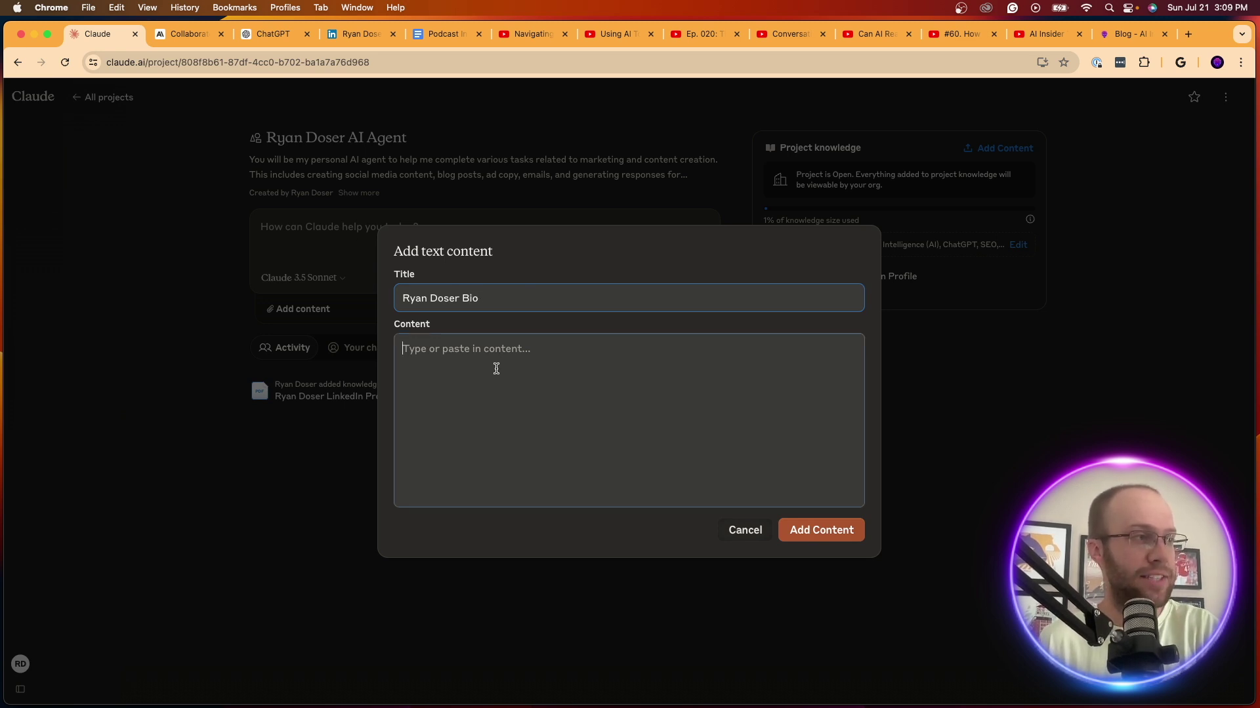
Copy the Long Form Bio from the 'Podcast Info for Outreach' doc into the entry's content
click(439, 34)
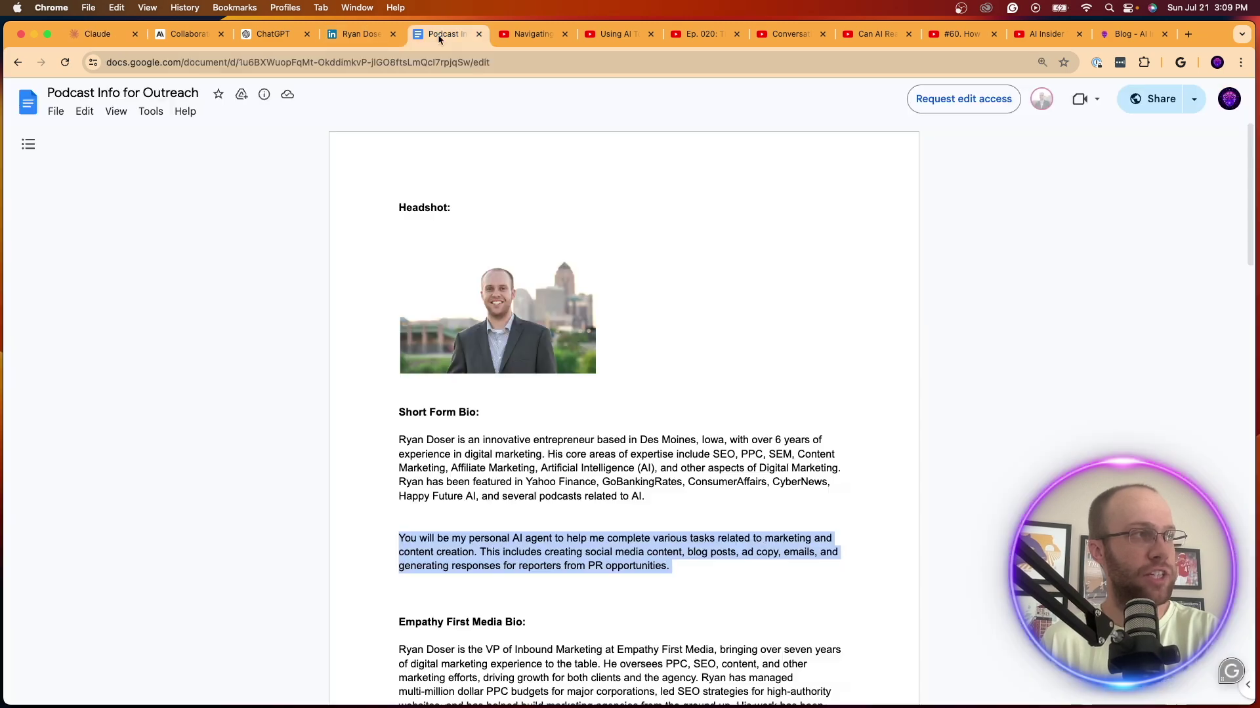
scroll(581, 332, down, 5)
click(466, 365)
scroll(466, 365, down, 3)
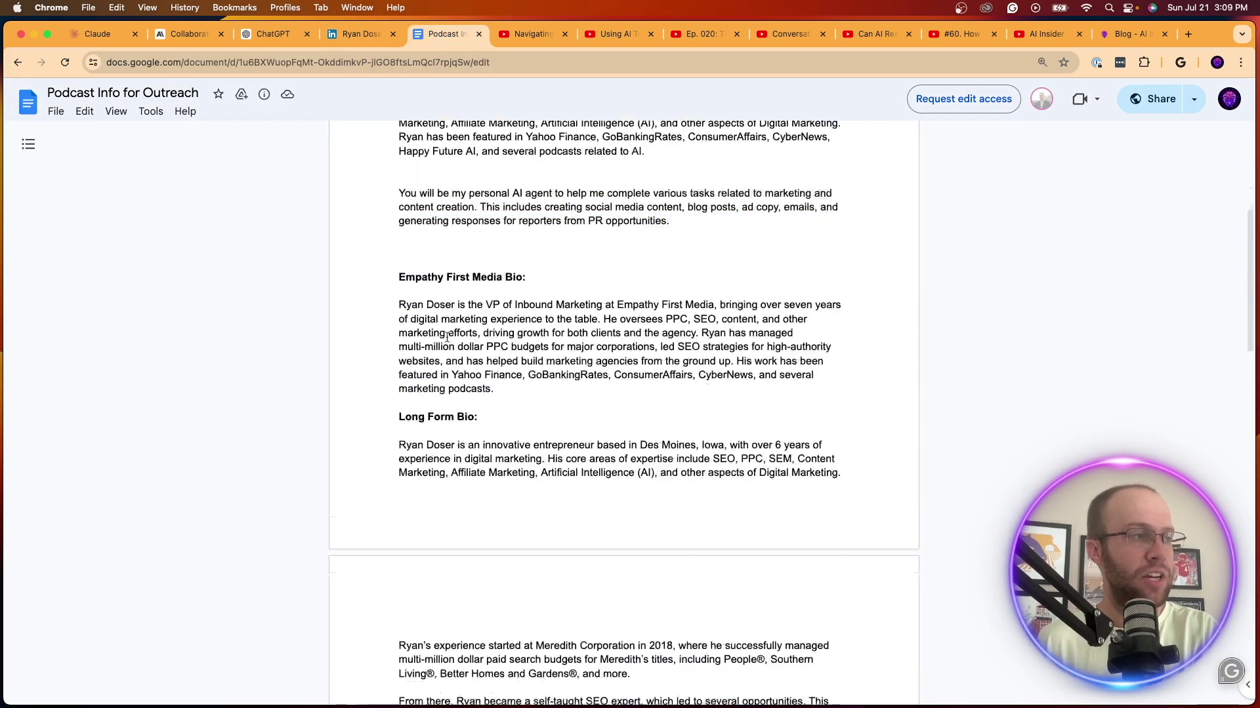
scroll(412, 240, up, 4)
scroll(412, 240, down, 5)
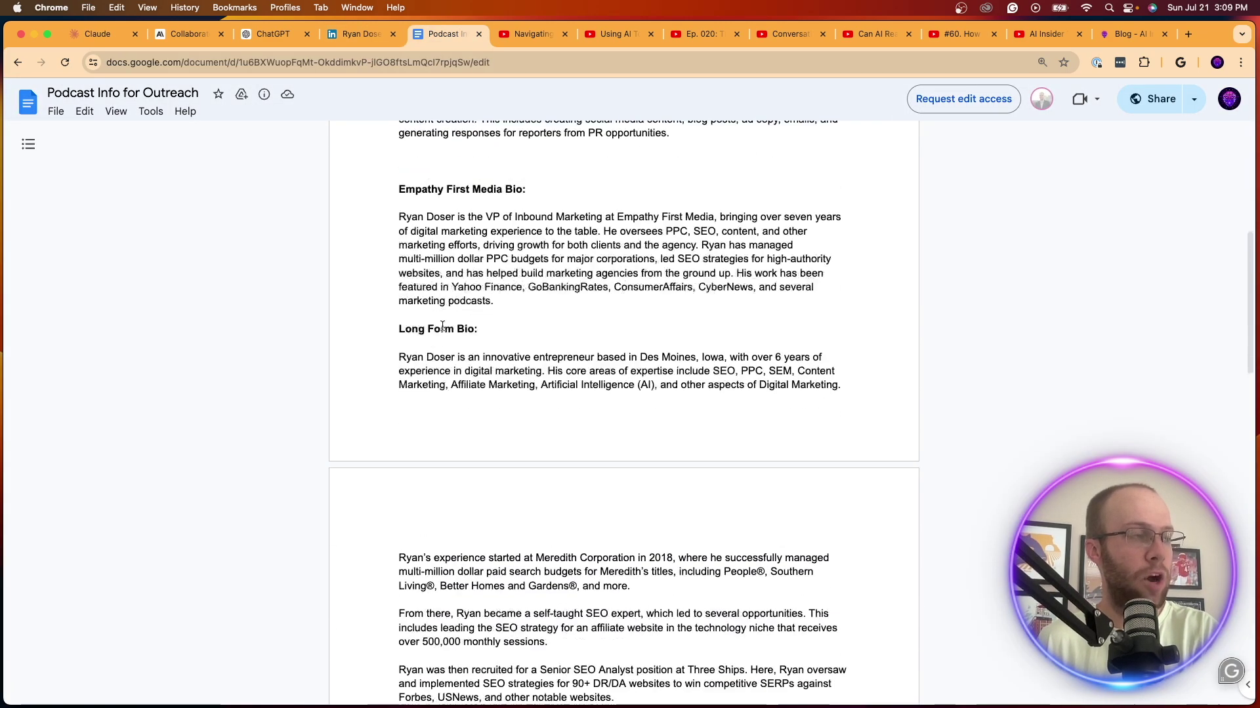
drag(400, 352, 539, 419)
scroll(572, 353, down, 3)
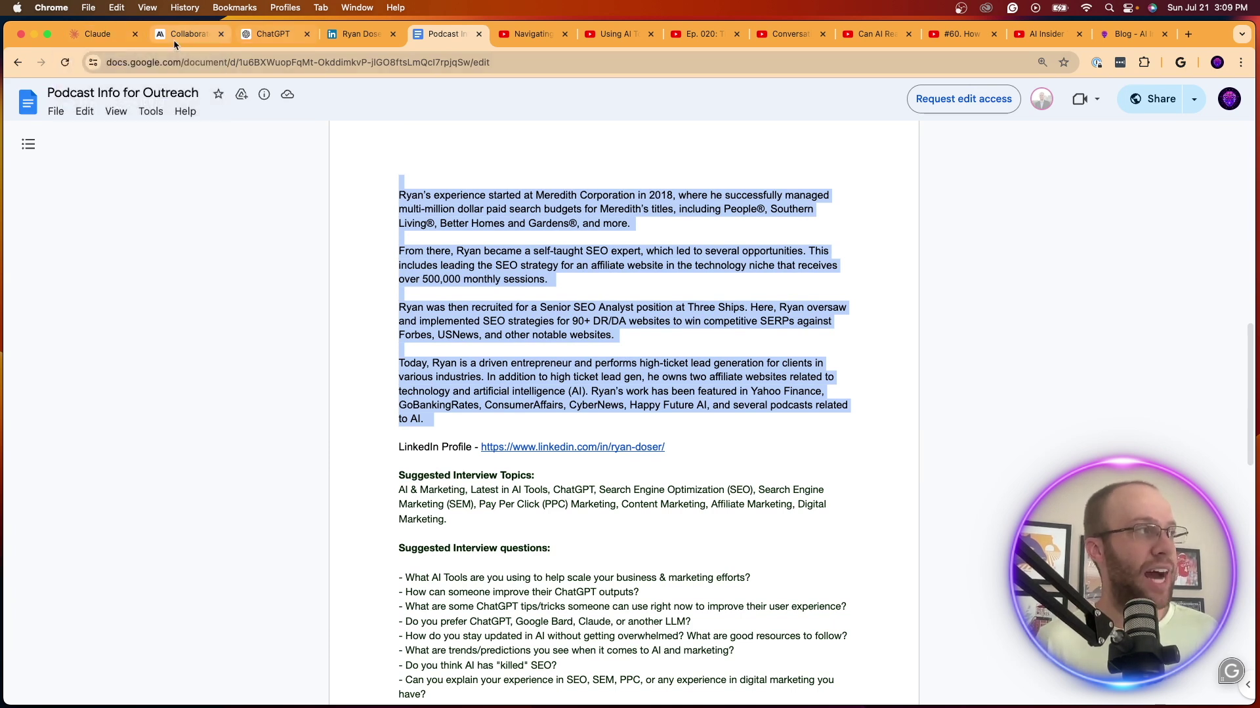
click(98, 33)
text(Ryan Doser is an innovative entrepreneur based in Des Moines, Iowa, with over 6 years of experience in digital marketing. His core areas of expertise include SEO, PPC, SEM, Content Marketing, Affiliate Marketing, Artificial Intelligence (AI), and other aspects of Digital Marketing.  Ryan’s experience started at Meredith Corporation in 2018, where he successfully managed multi-million dollar paid search budgets for Meredith’s titles, including People®, Southern Living®, Better Homes and Gardens®, and more.  From there, Ryan became a self-taught SEO expert, which led to several opportunities. This includes leading the SEO strategy for an affiliate website in the technology niche that receives over 500,000 monthly sessions.  Ryan was then recruited for a Senior SEO Analyst position at Three Ships. Here, Ryan oversaw and implemented SEO strategies for 90+ DR/DA websites to win competitive SERPs against Forbes, USNews, and other notable websites.  Today, Ryan is a driven entrepreneur and performs high-ticket lead generation for clients in various industries. In addition to high ticket lead gen, he owns two affiliate websites related to technology and artificial intelligence (AI). Ryan’s work has been featured in Yahoo Finance, GoBankingRates, ConsumerAffairs, CyberNews, Happy Future AI, and several podcasts related to AI.)
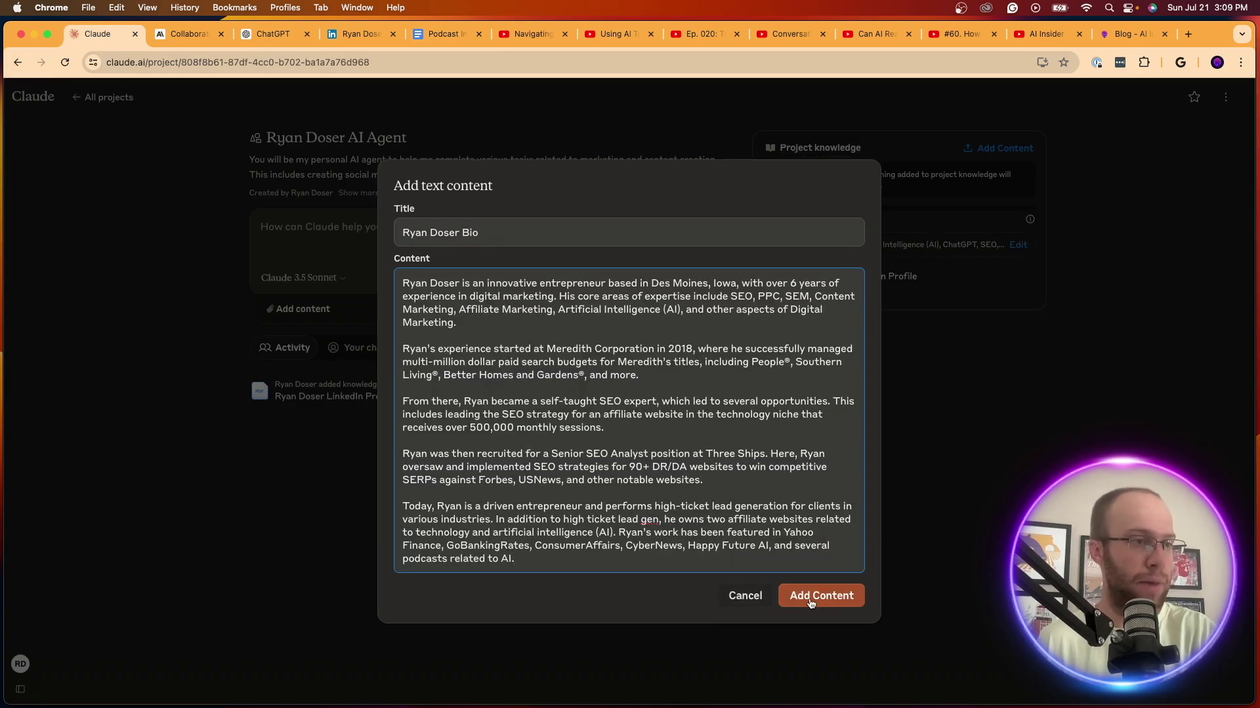
Save the bio entry, note the 1% knowledge usage, and begin another blank text entry
click(803, 600)
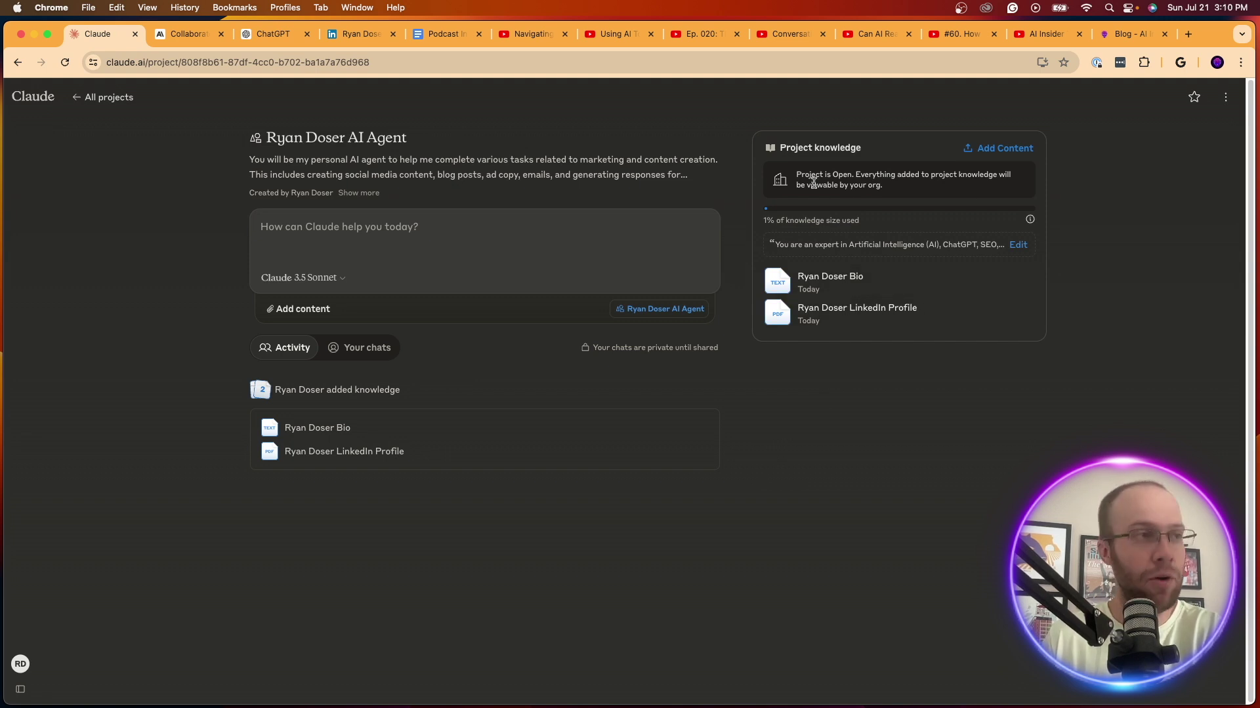
drag(763, 224, 795, 223)
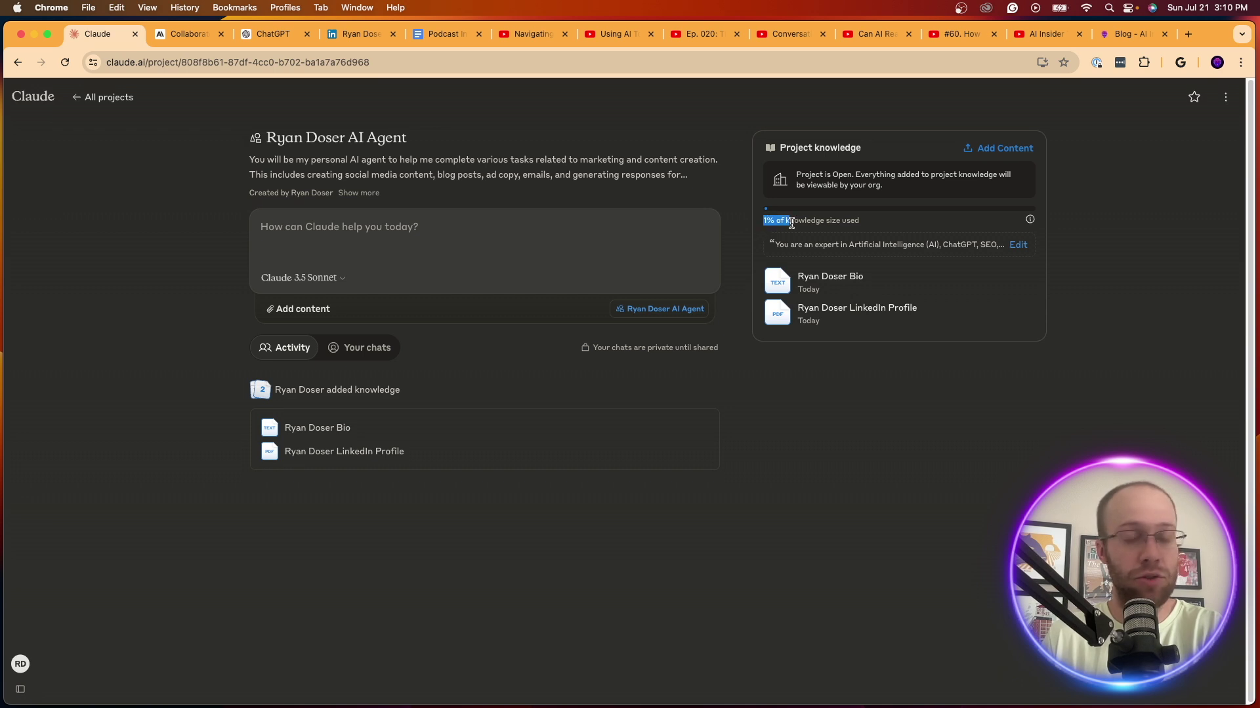
click(796, 221)
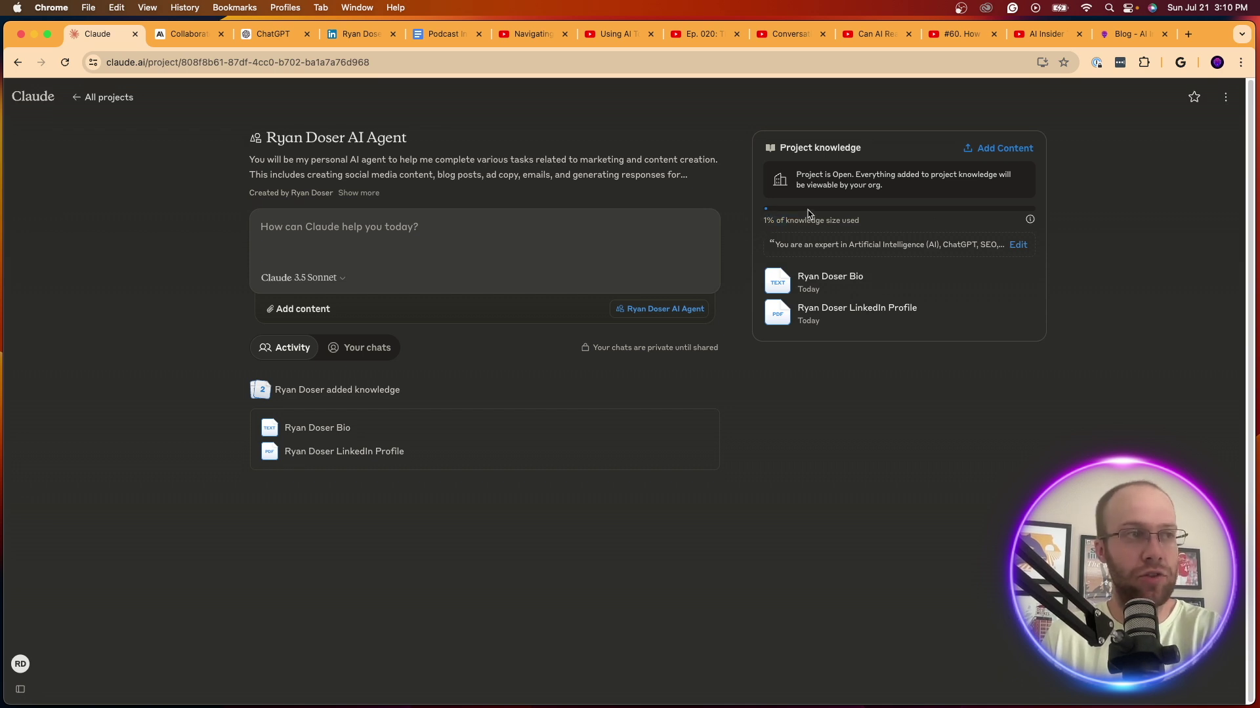
drag(762, 221, 850, 224)
click(883, 226)
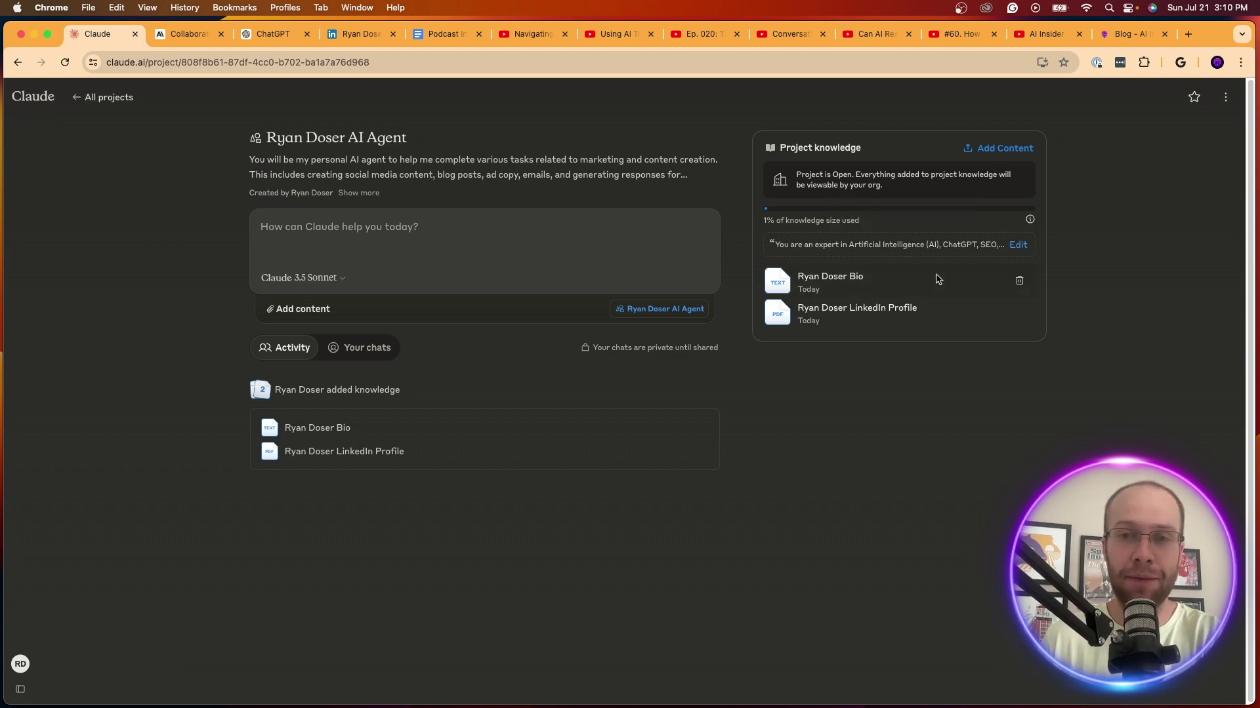
click(1018, 156)
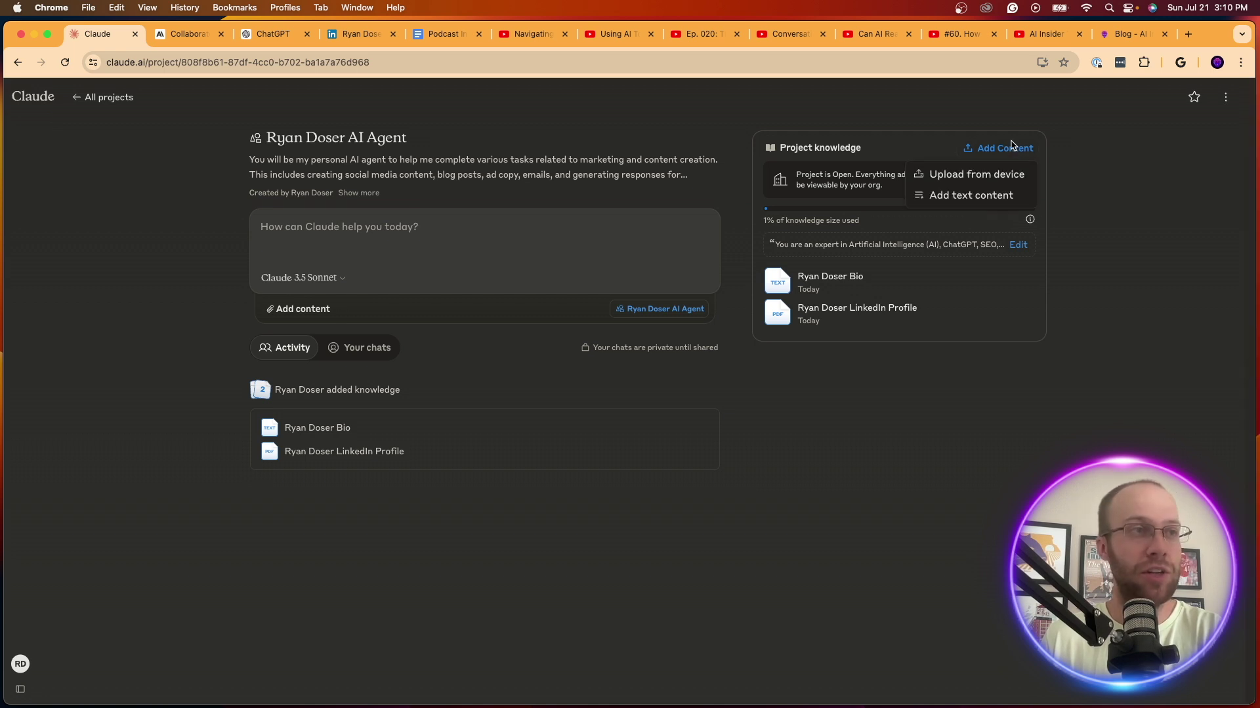
click(964, 195)
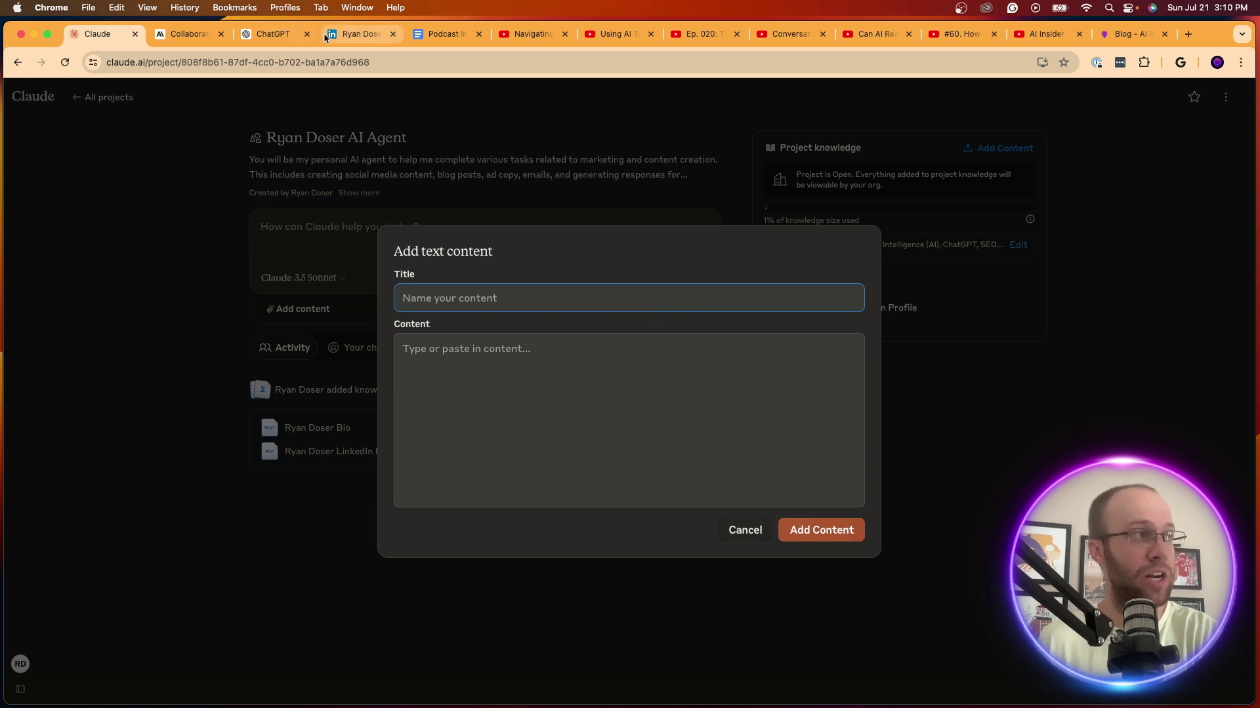
Browse through the open podcast video tabs and the outreach document
click(535, 34)
click(610, 36)
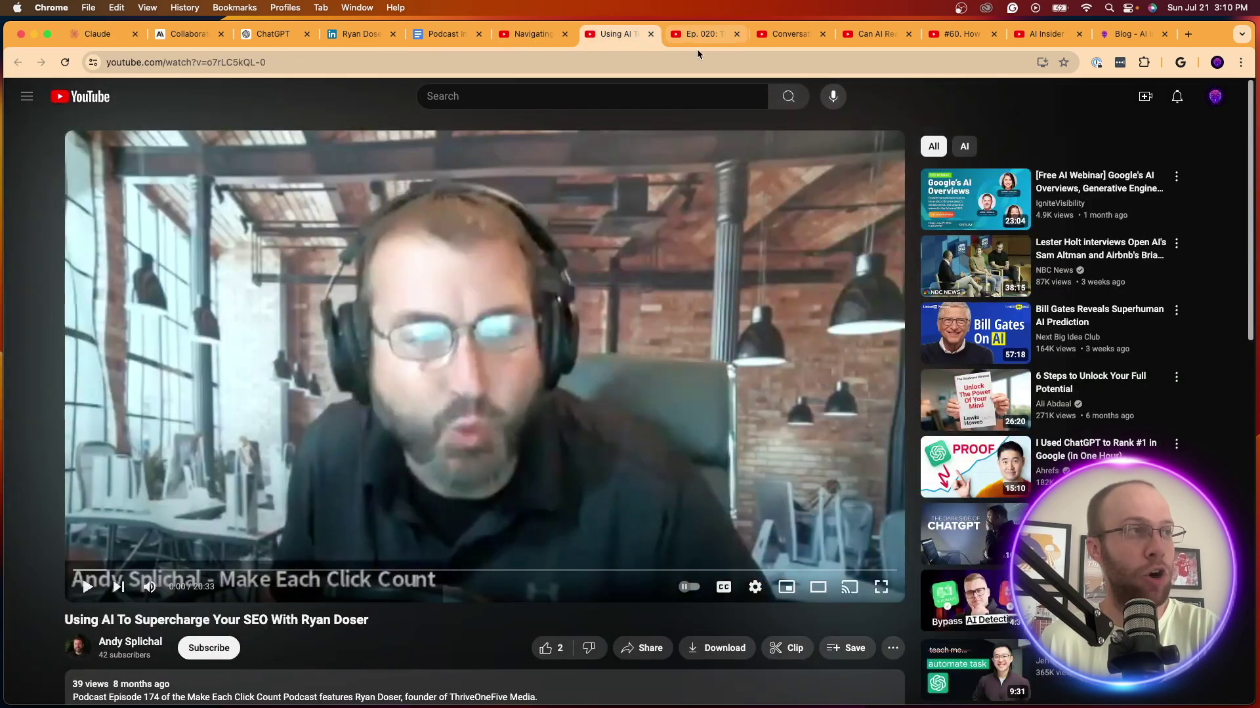
click(716, 34)
click(787, 34)
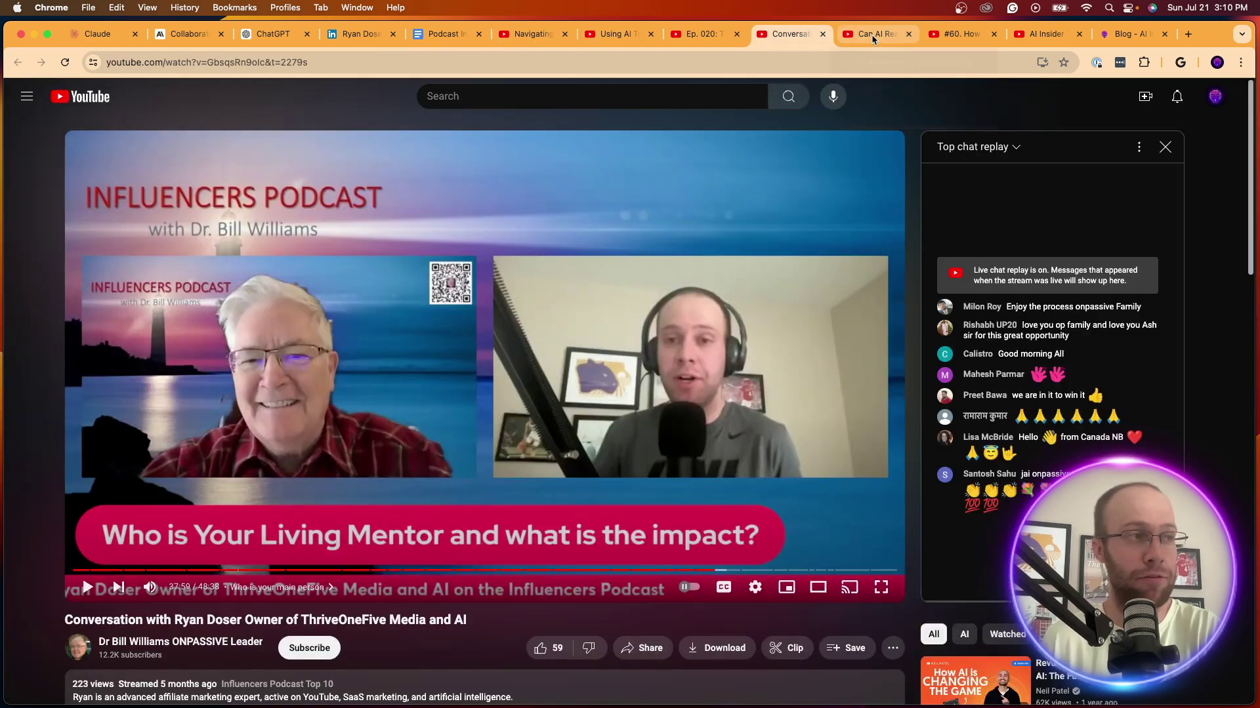
click(873, 36)
click(922, 37)
click(446, 34)
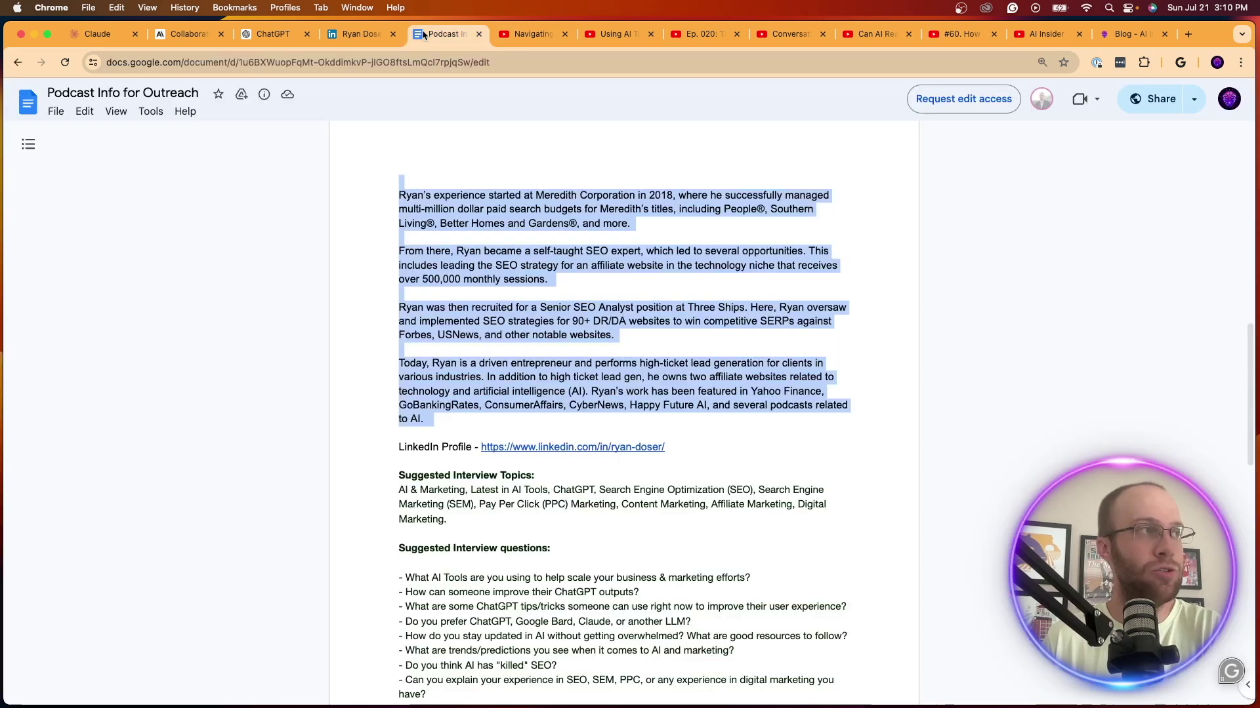
click(527, 34)
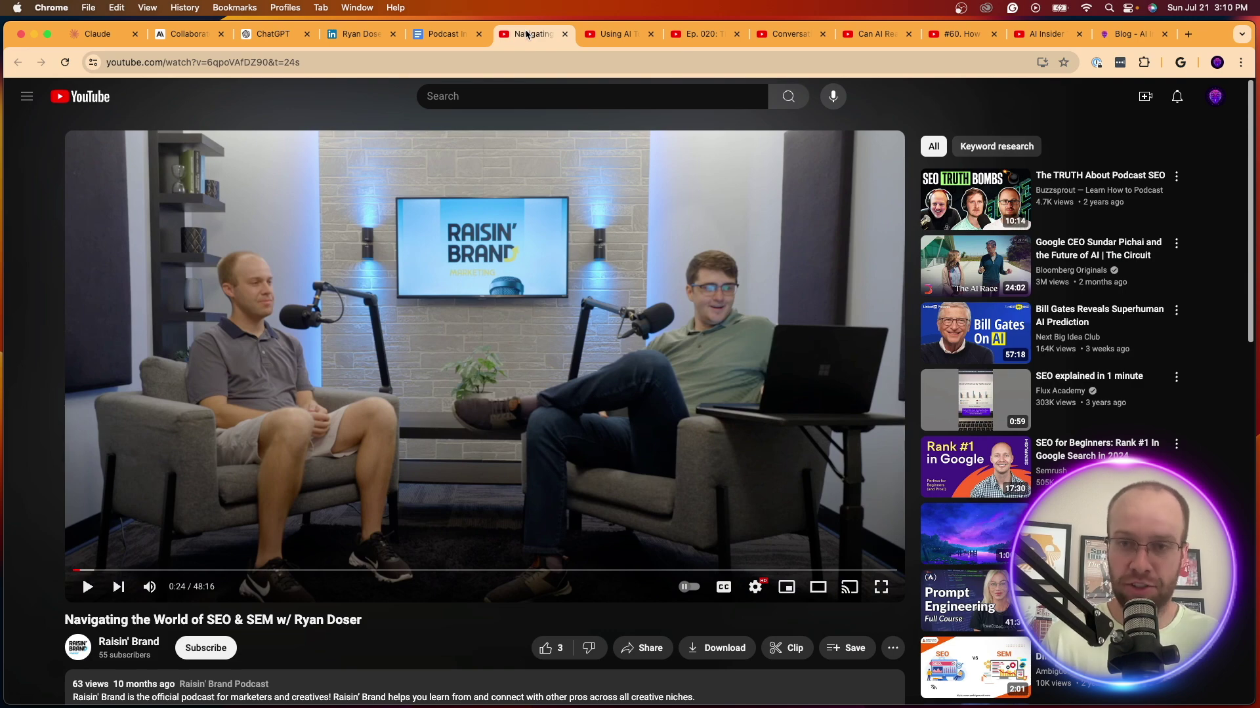
Select the full title of the 'Using AI To Supercharge Your SEO' episode
click(642, 38)
scroll(505, 455, down, 1)
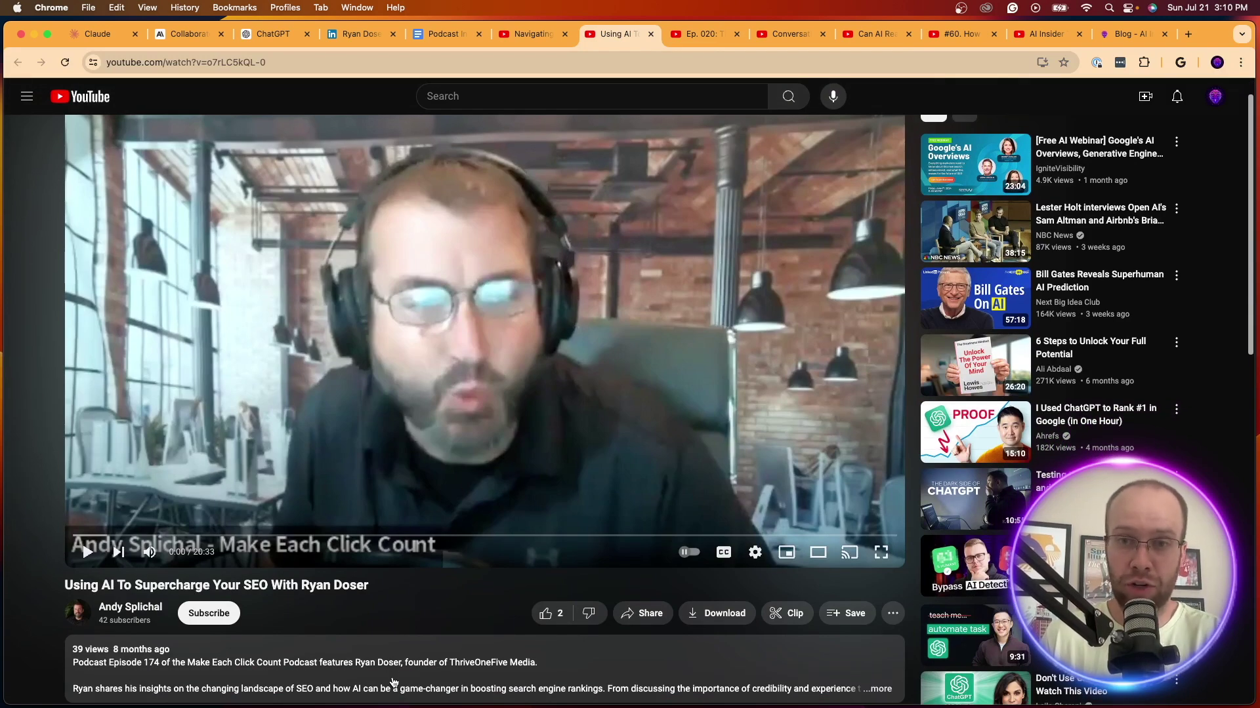
scroll(376, 666, down, 2)
scroll(376, 665, down, 3)
drag(394, 434, 65, 427)
key(super+c)
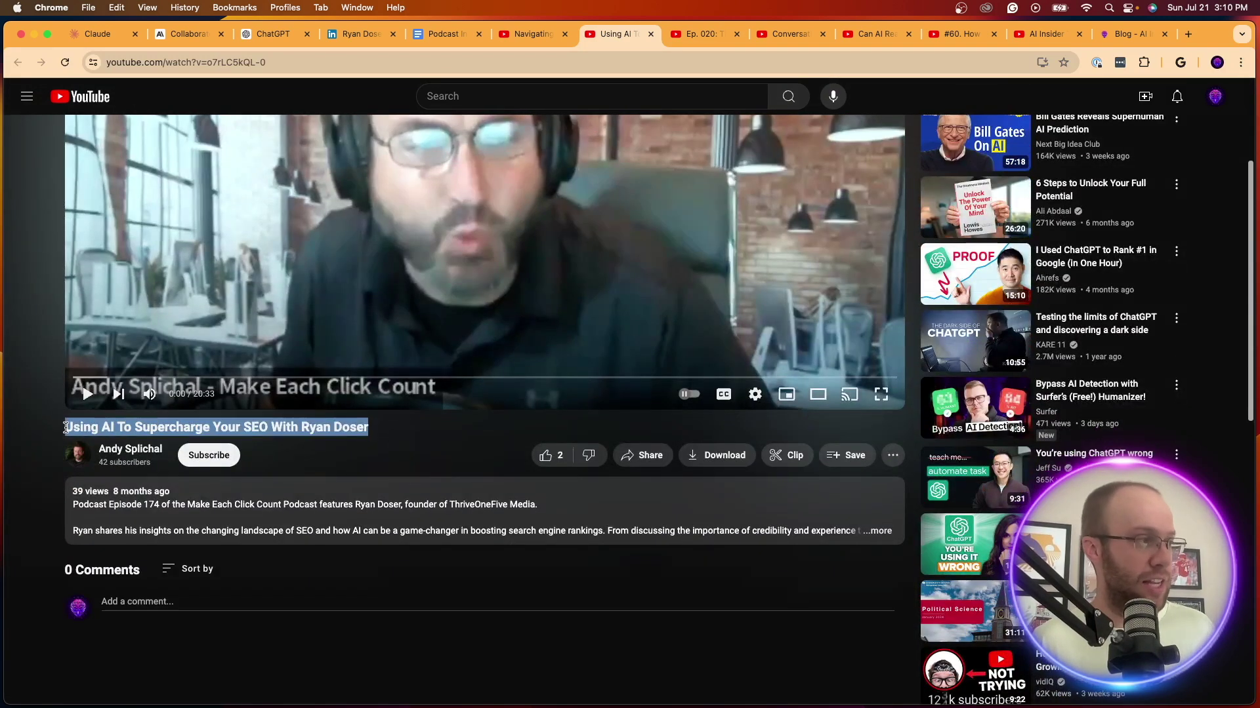
Paste the episode title and prefix it with 'Podcast Transcription: "'
click(99, 34)
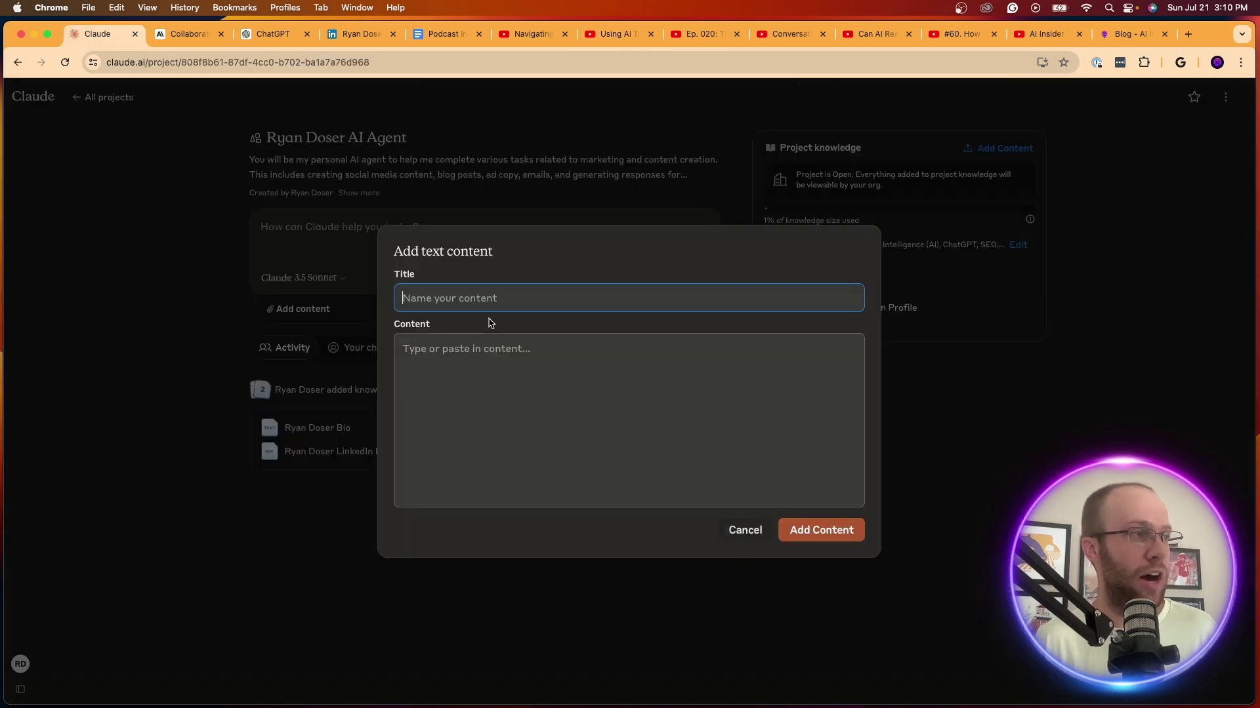
key(super+v)
click(402, 298)
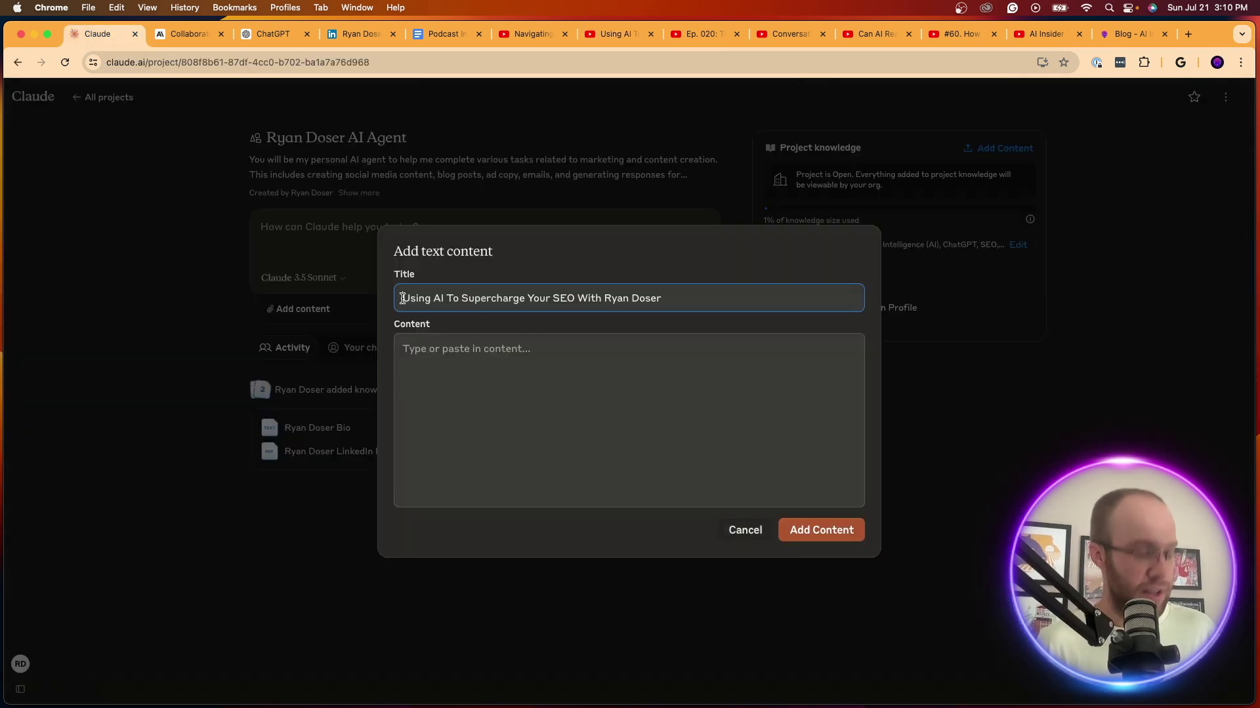
text(Podcs)
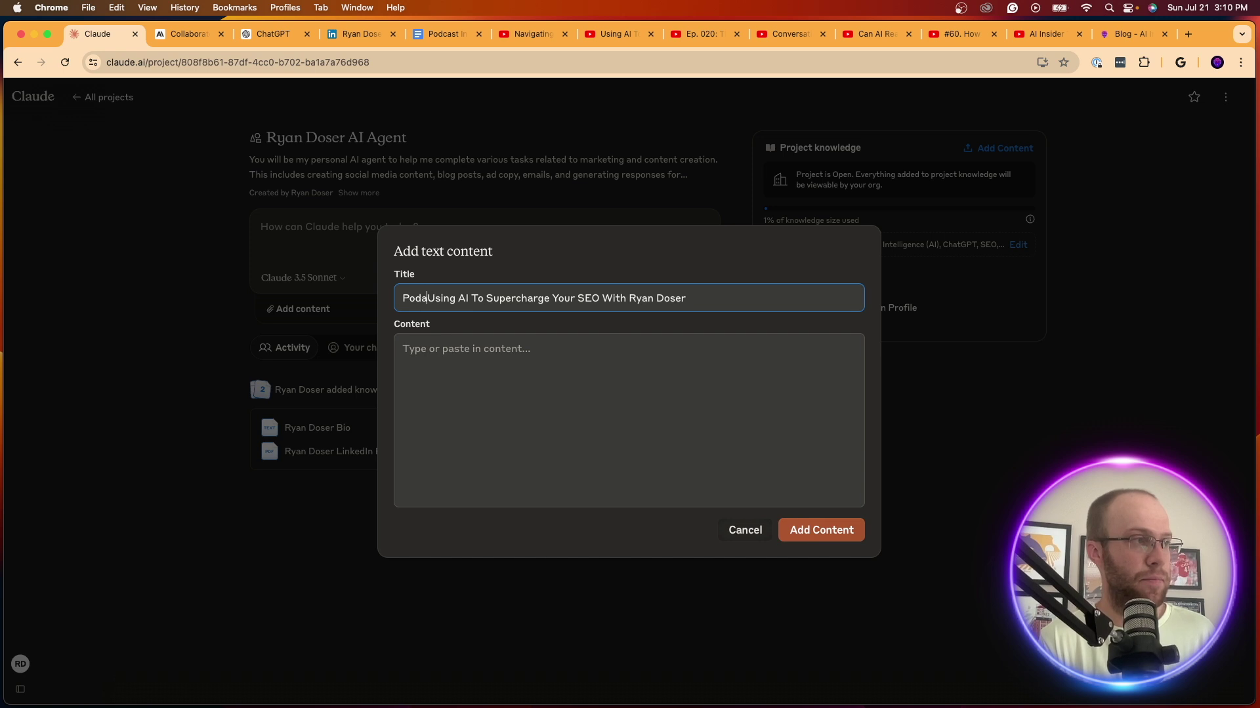
key(BackSpace)
text(ast)
key(BackSpace)
key(BackSpace)
key(BackSpace)
key(BackSpace)
key(BackSpace)
key(BackSpace)
key(BackSpace)
text(RYan Do)
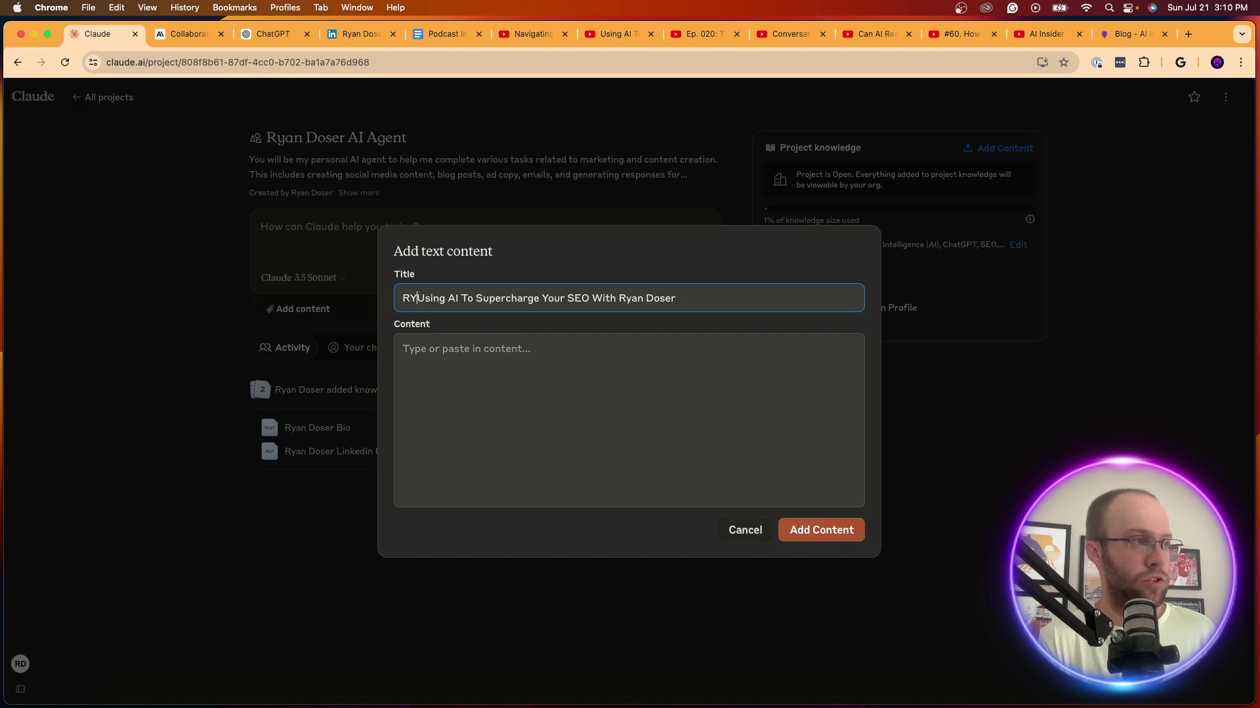
key(BackSpace)
key(BackSpace)
key(BackSpace)
key(BackSpace)
key(BackSpace)
key(BackSpace)
text(yan Doser Poe)
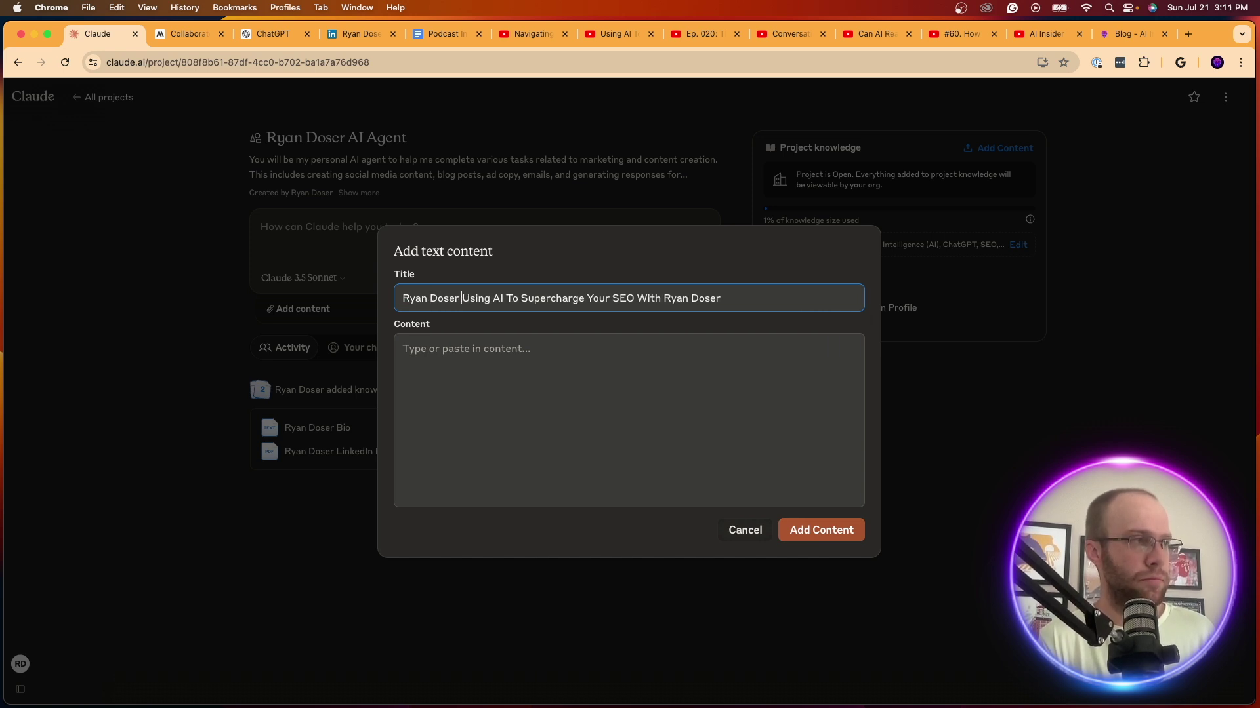
key(BackSpace)
text(dcast Transcr)
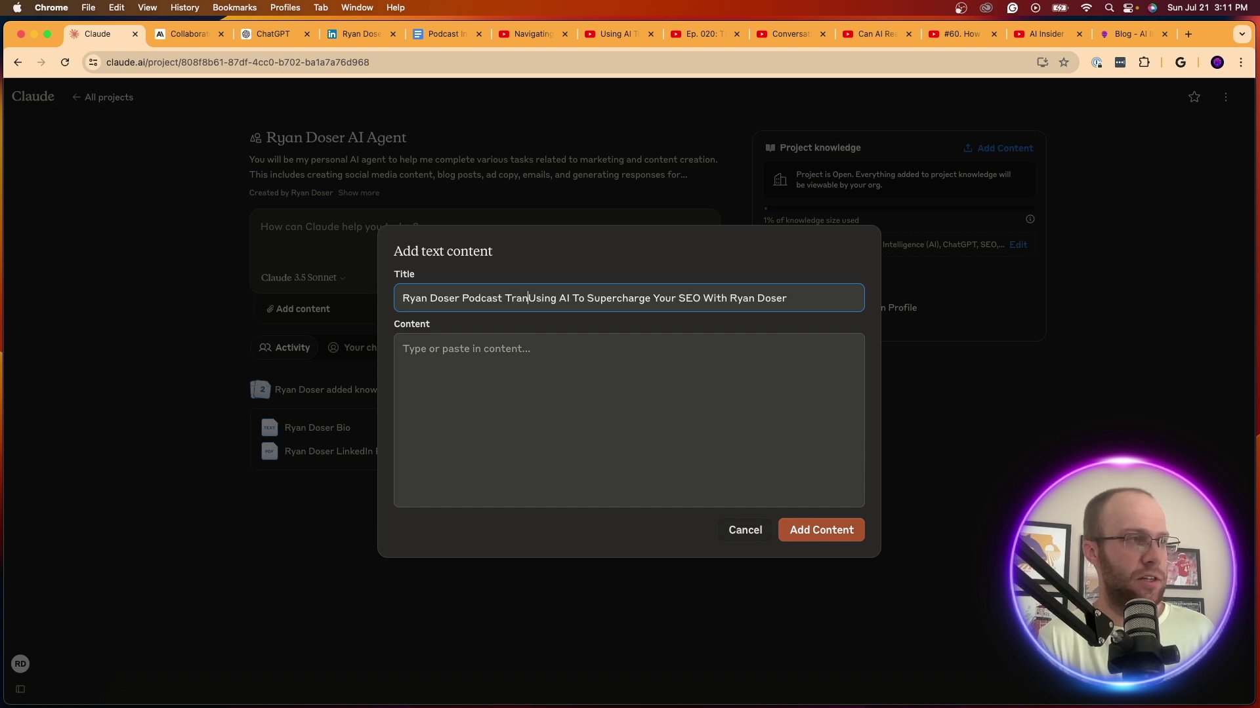
text(iption)
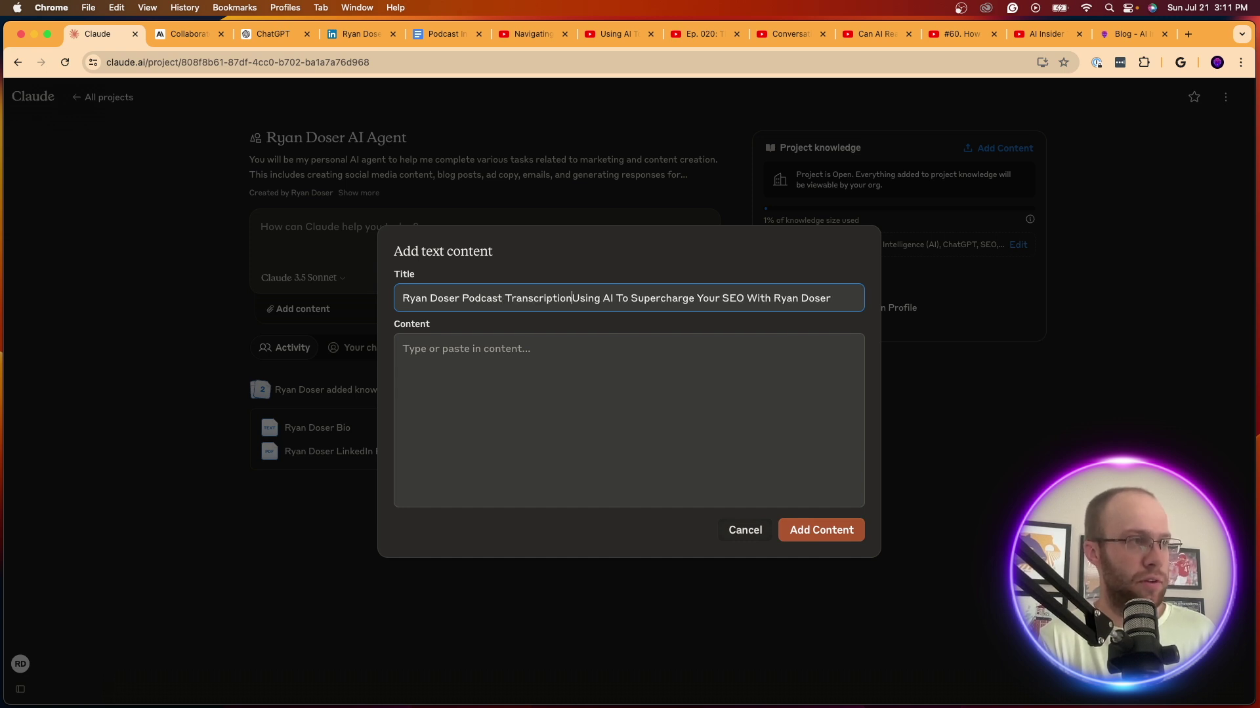
text(: ")
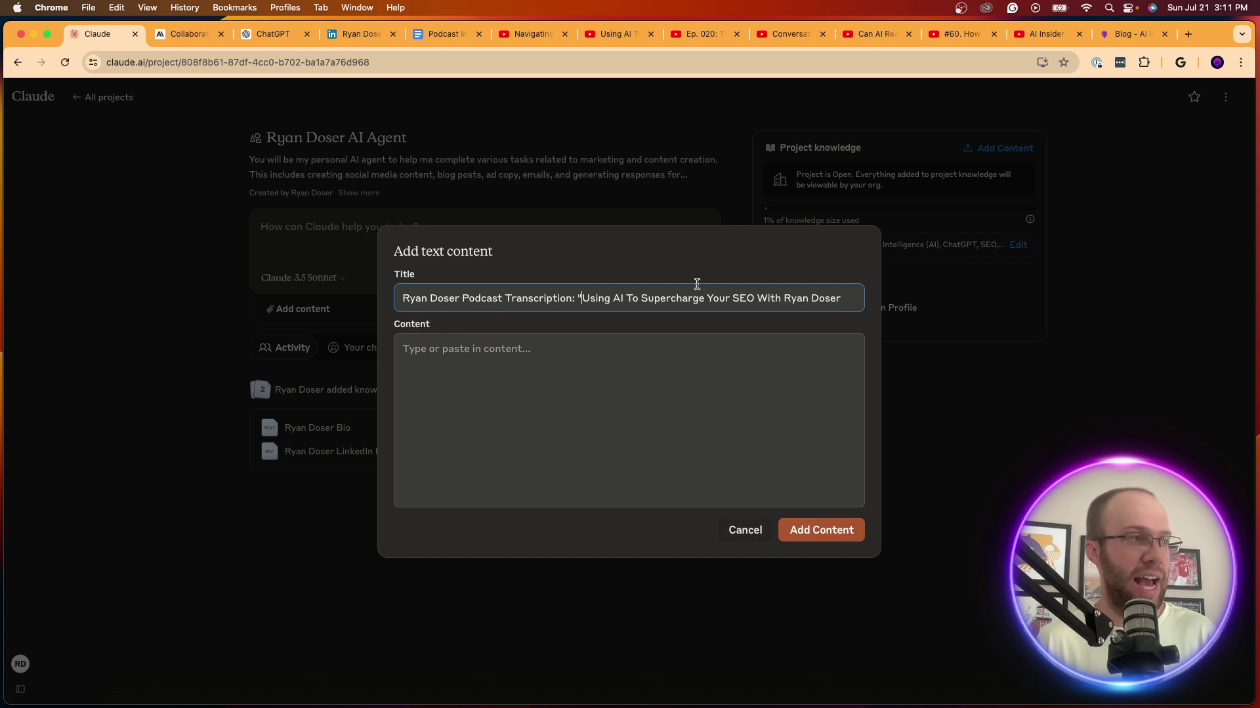
Add the closing quote, remove the leading name from the title, and focus the Content box
click(851, 301)
text(")
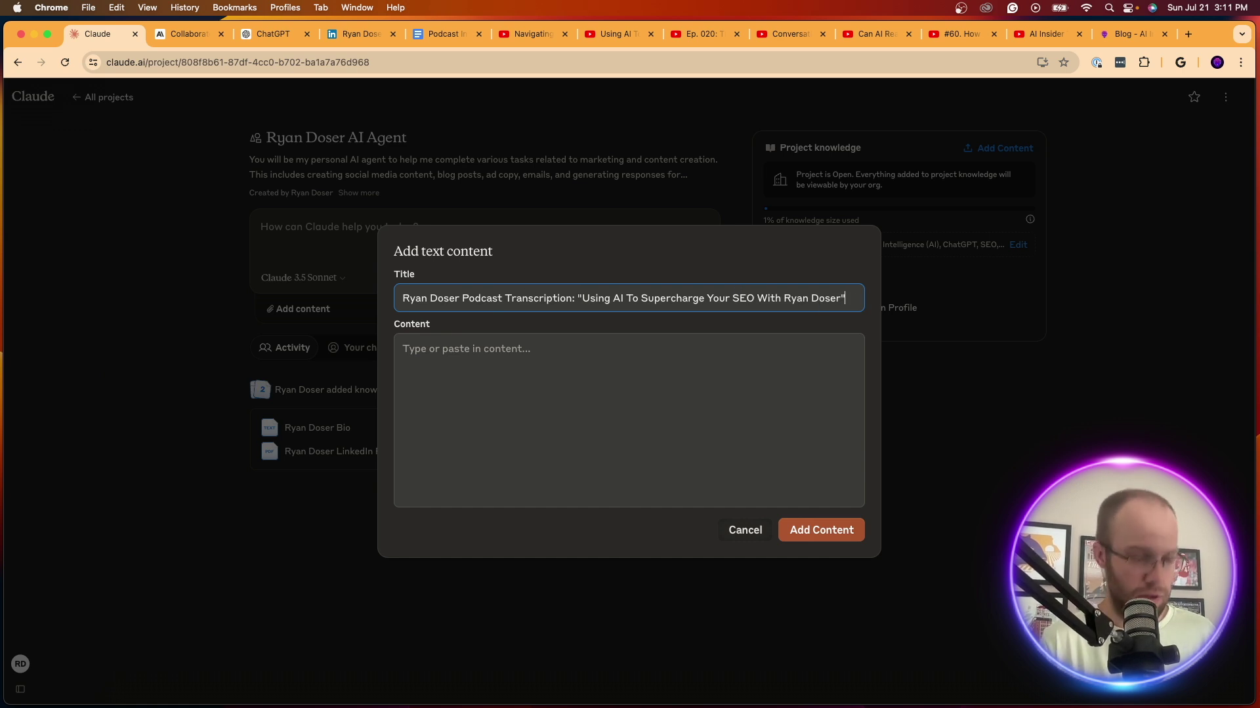
drag(463, 300, 388, 303)
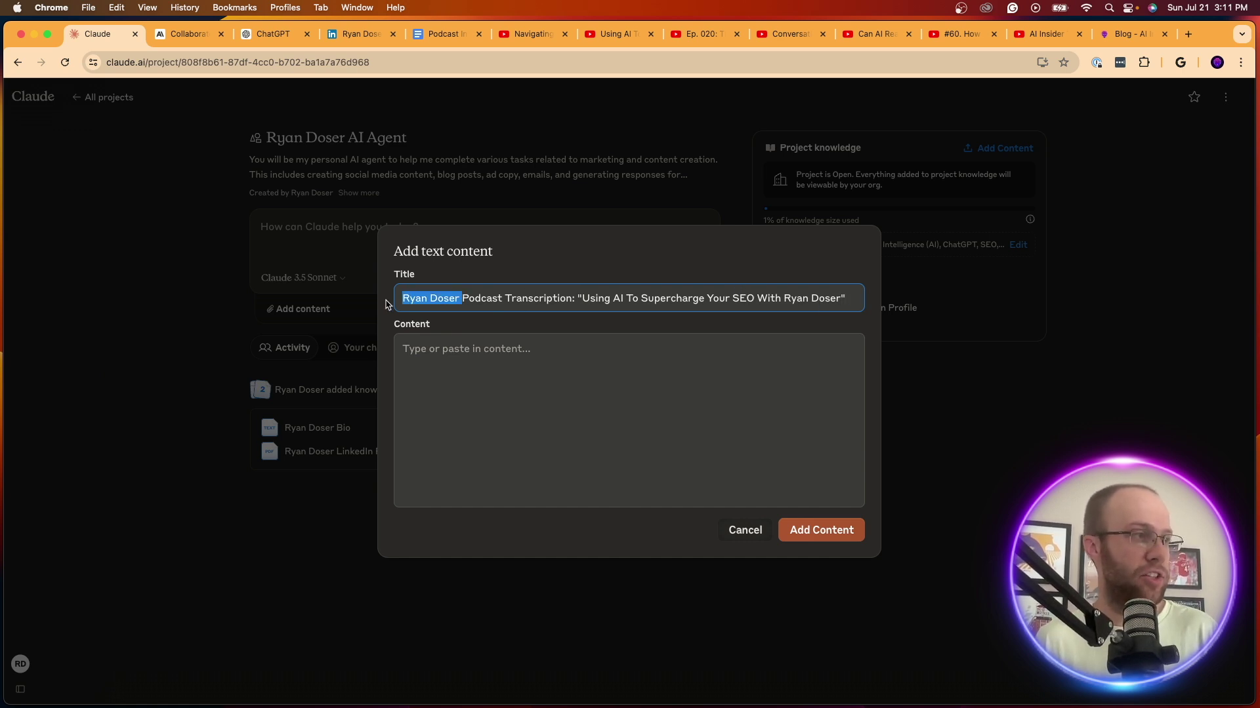
key(BackSpace)
click(635, 376)
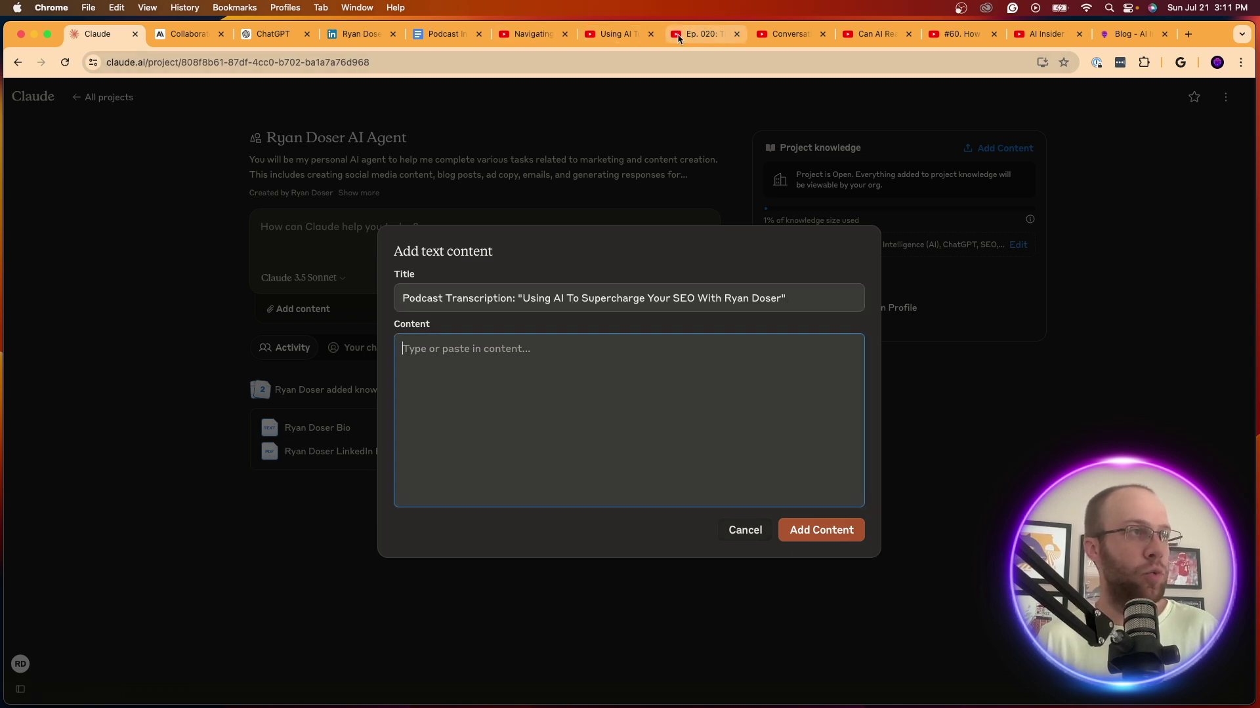
click(701, 34)
Open the episode's transcript from the description and copy all its timestamped lines
click(612, 34)
scroll(828, 466, down, 2)
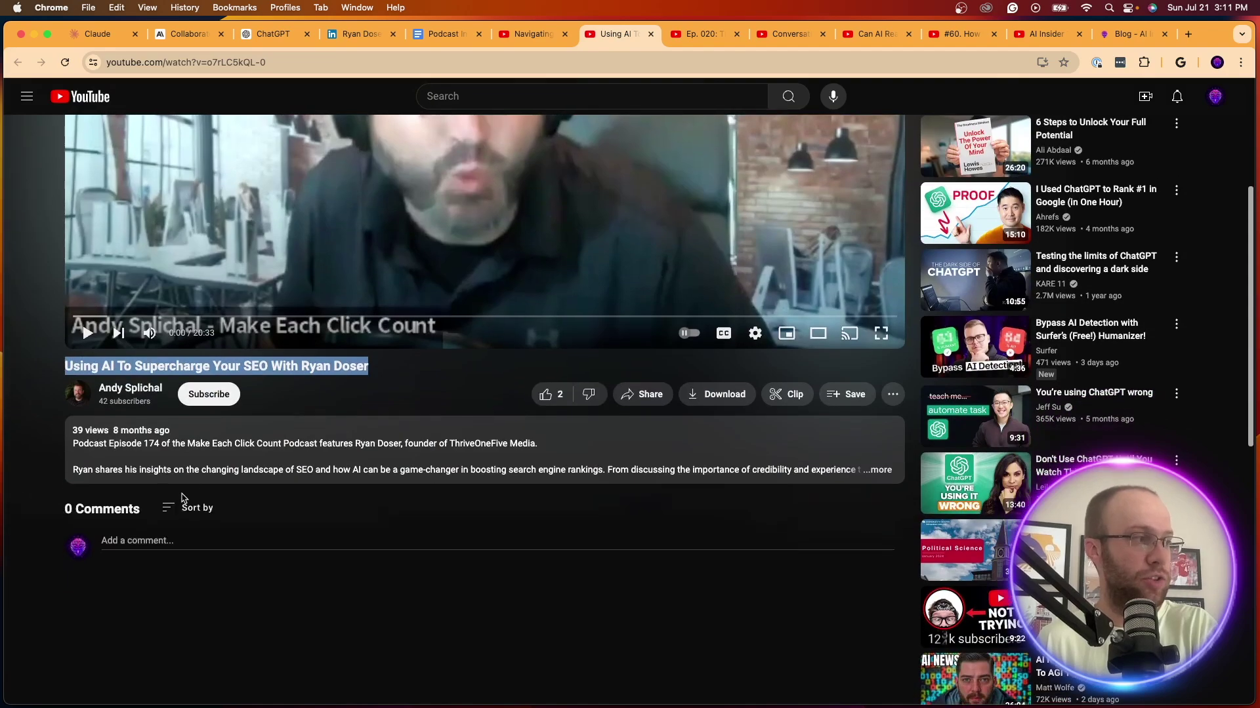
click(828, 466)
scroll(129, 366, down, 5)
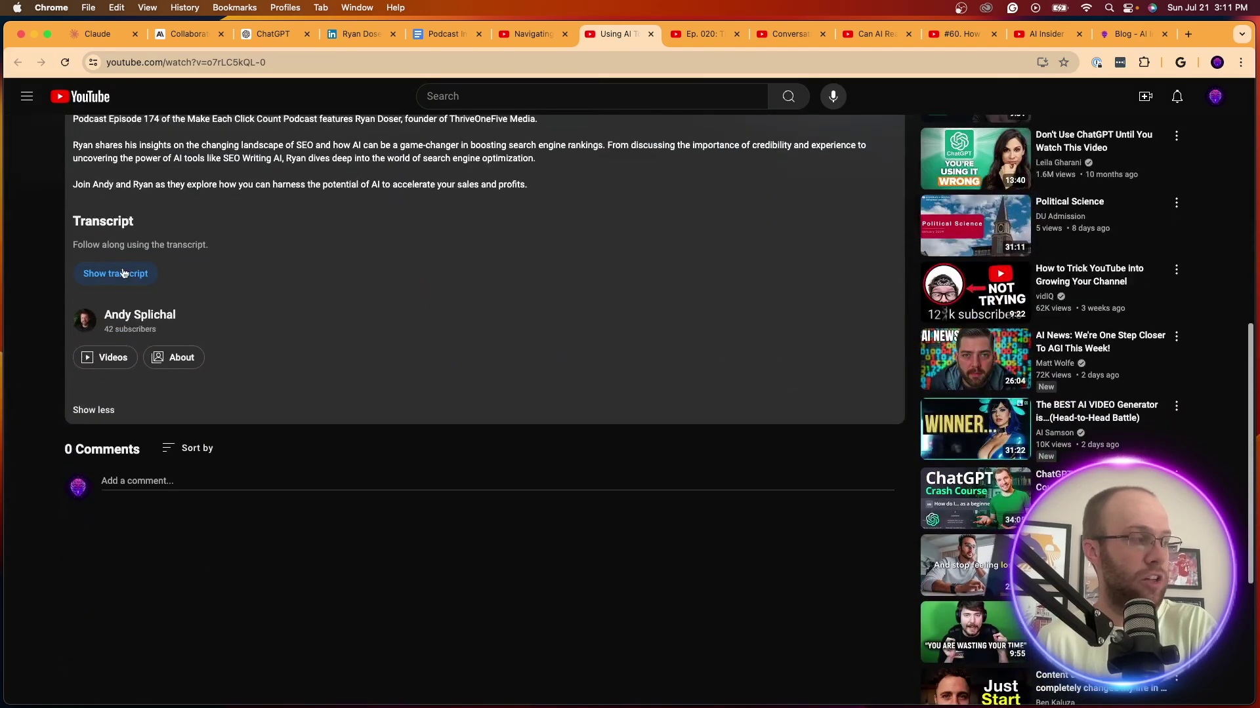
click(109, 274)
drag(935, 208, 1042, 561)
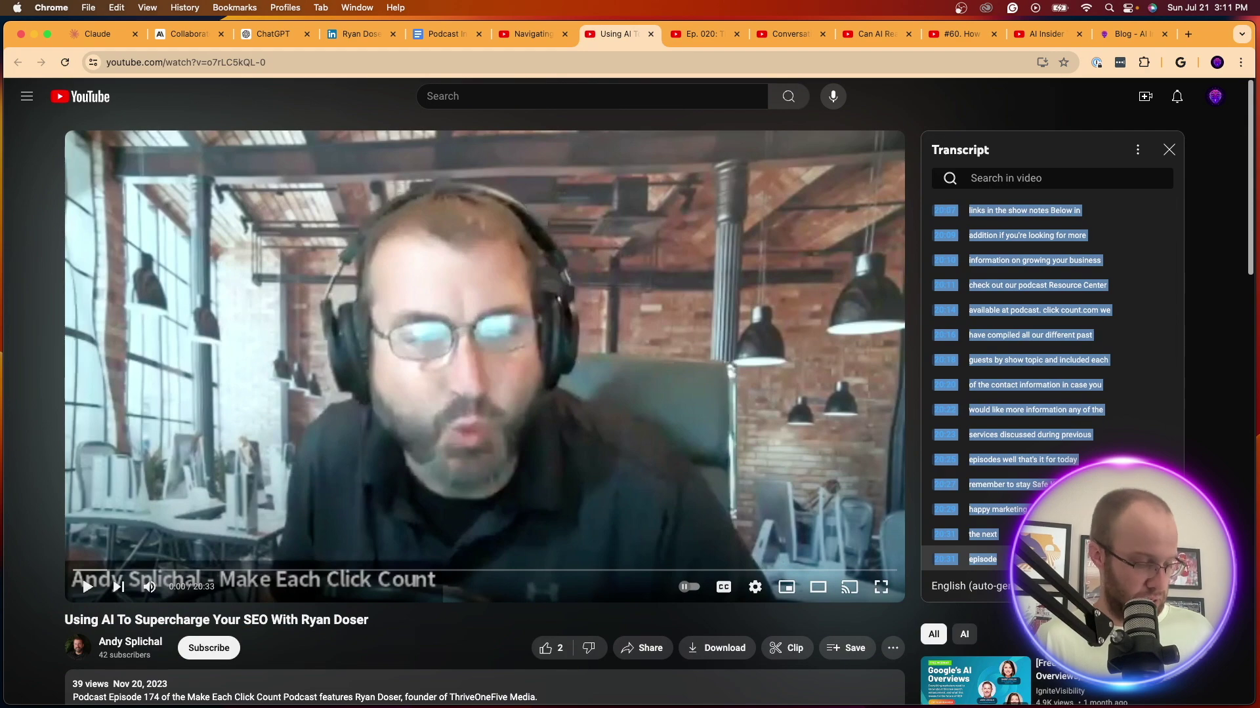
key(super+c)
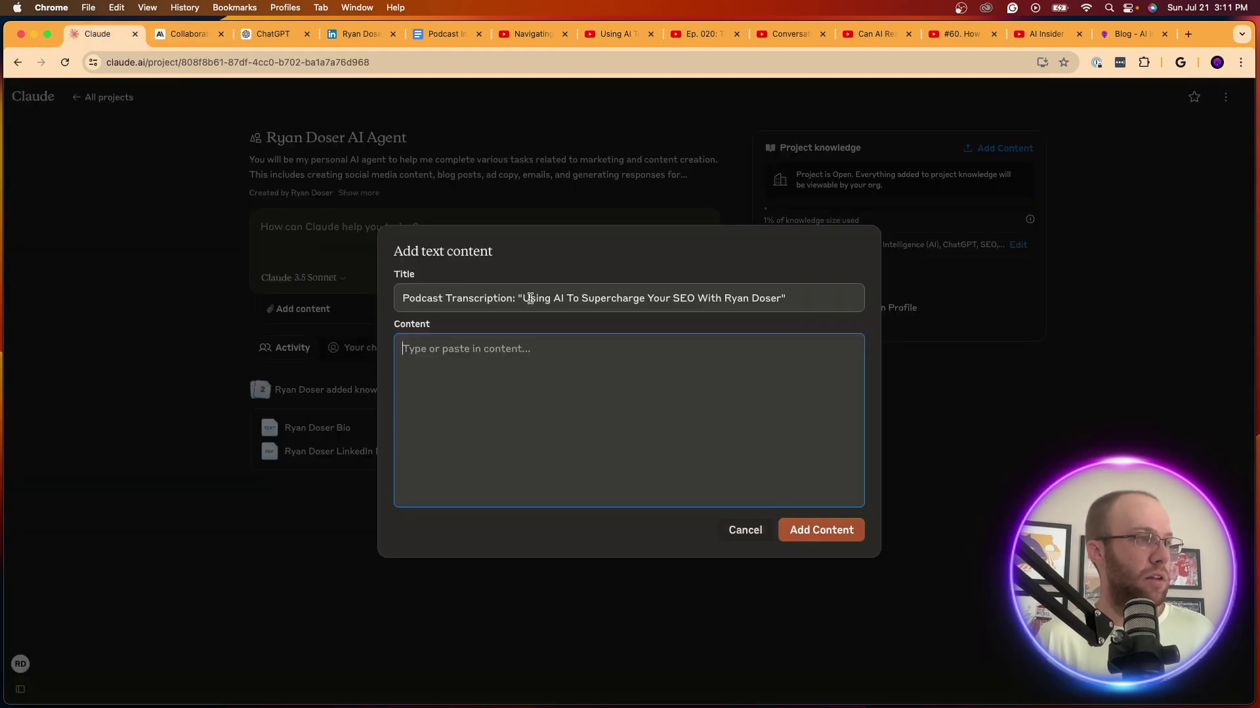
Paste the copied transcript as the entry's content and save it to project knowledge
click(102, 34)
click(530, 383)
key(super+v)
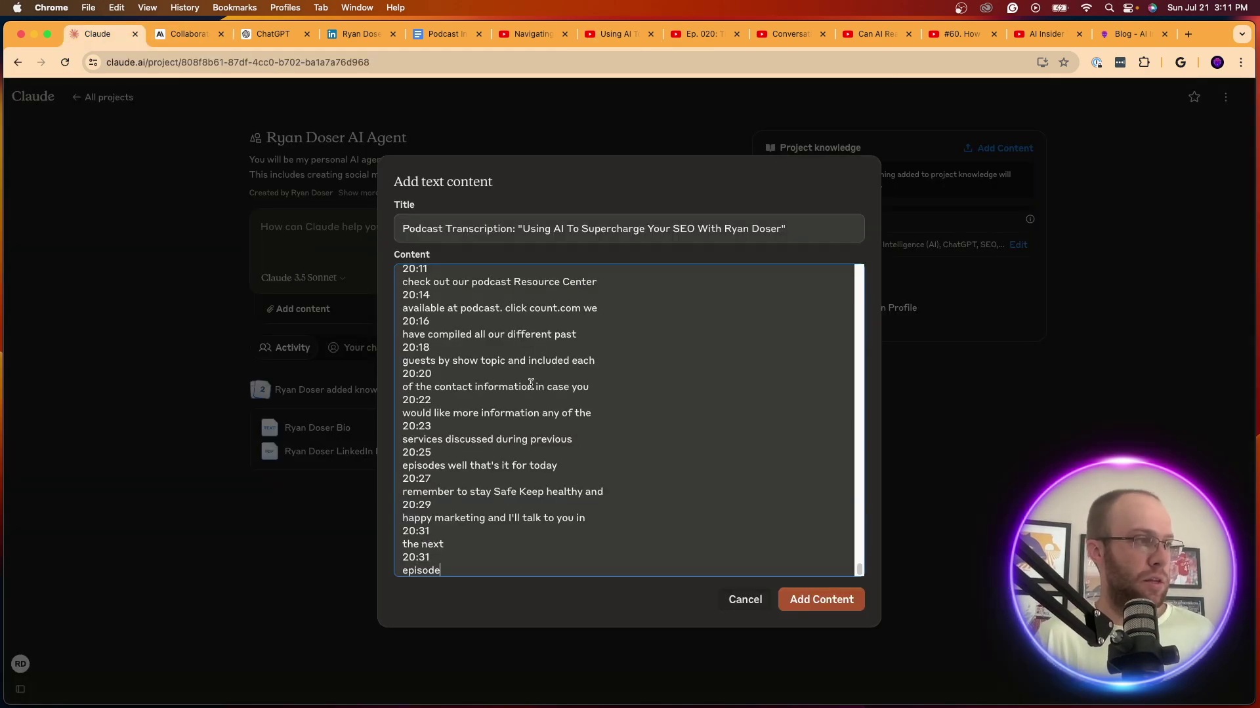
click(794, 600)
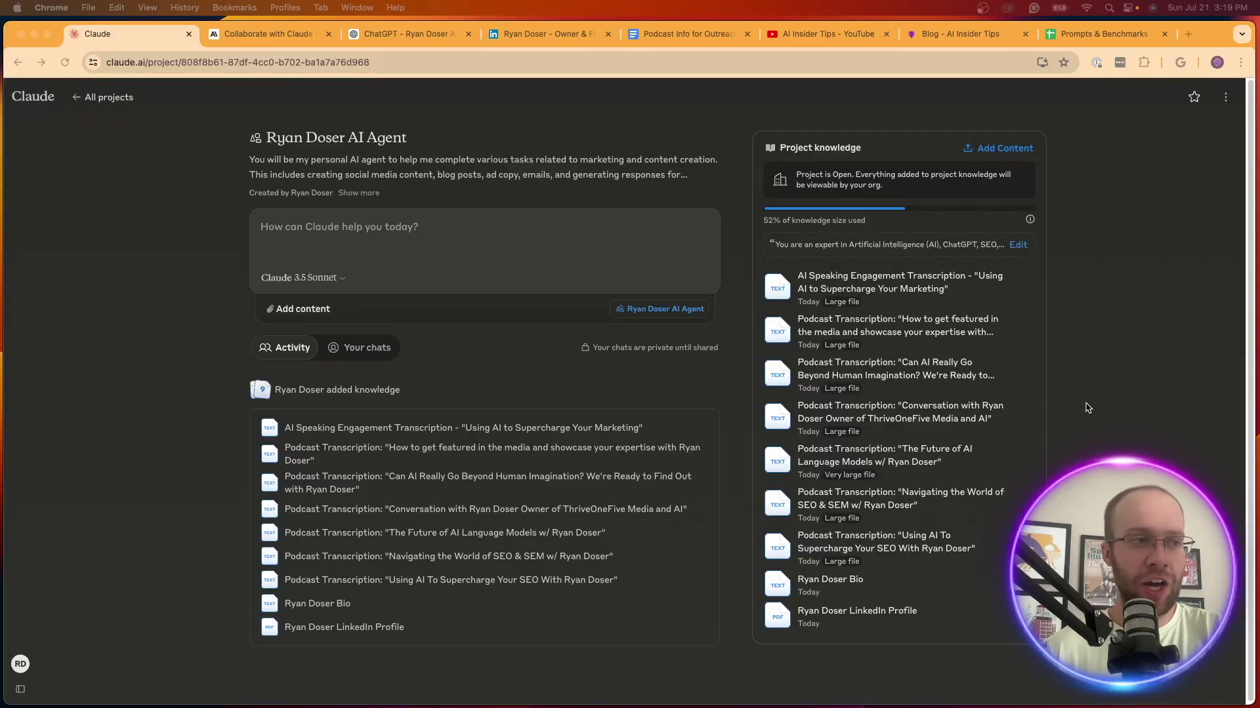
click(1087, 408)
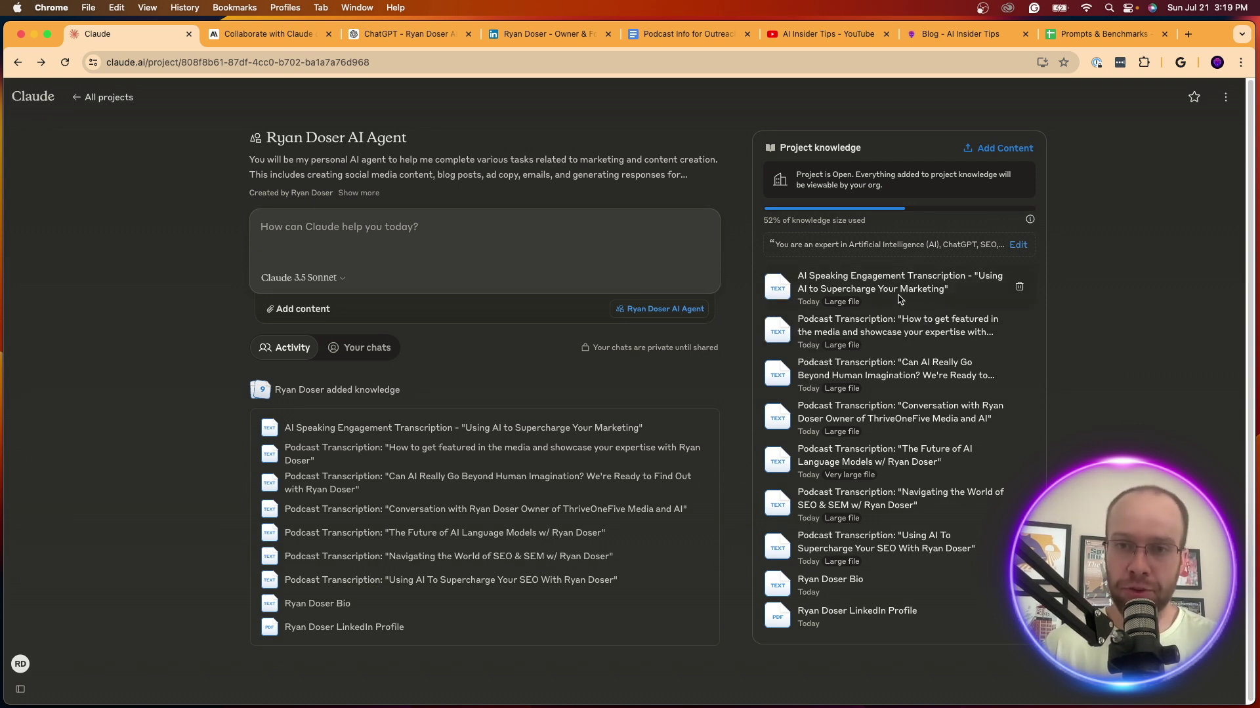
Scroll through the AI Insider Tips channel videos, then return to the Claude project
click(828, 33)
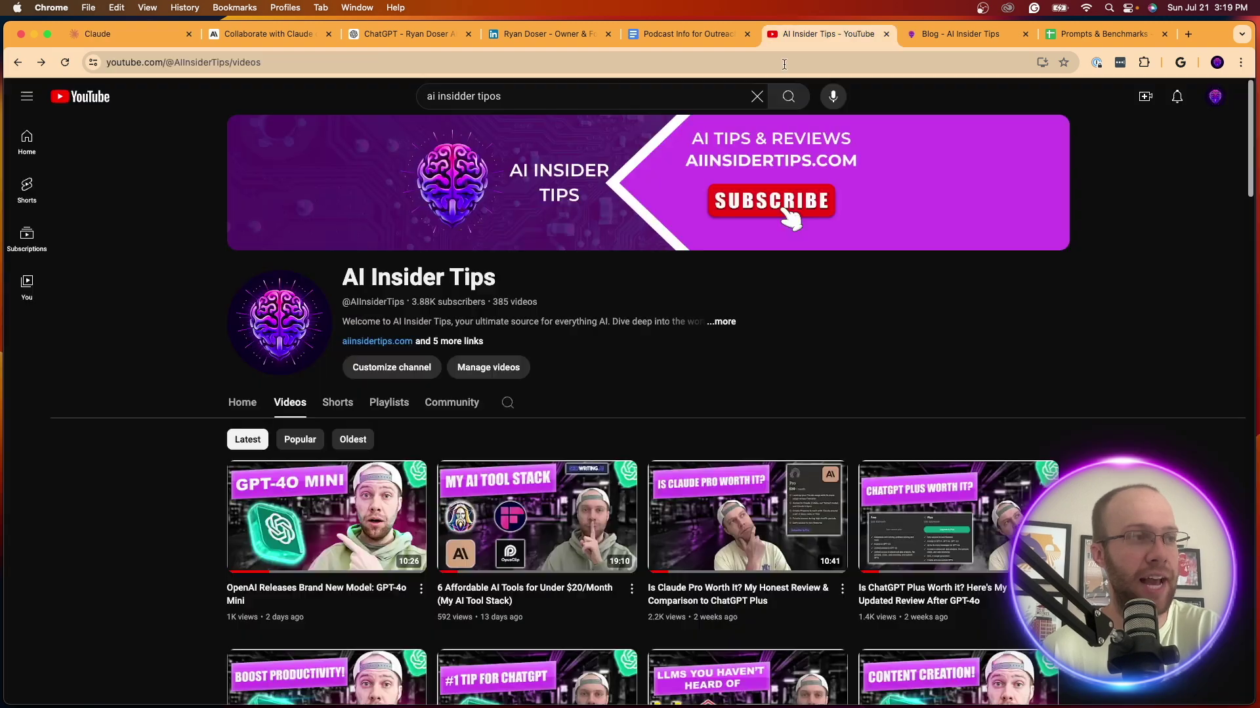
scroll(580, 310, down, 5)
mouse_move(941, 307)
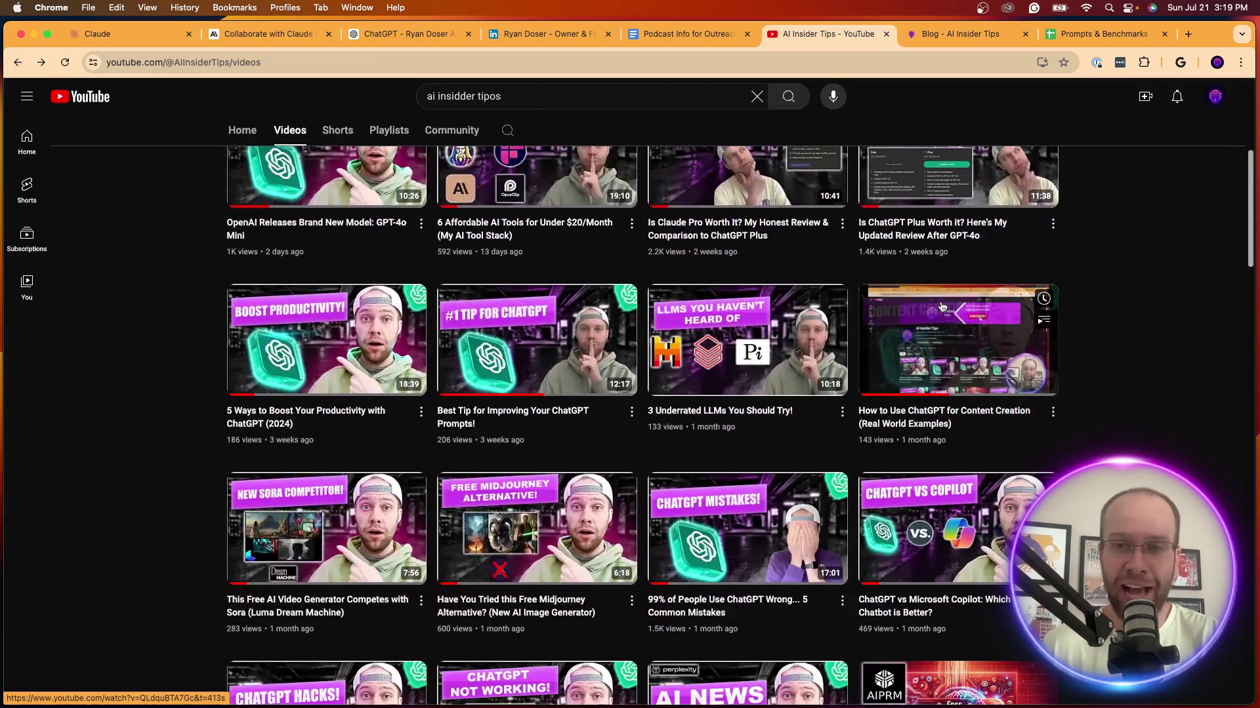
scroll(1063, 321, down, 4)
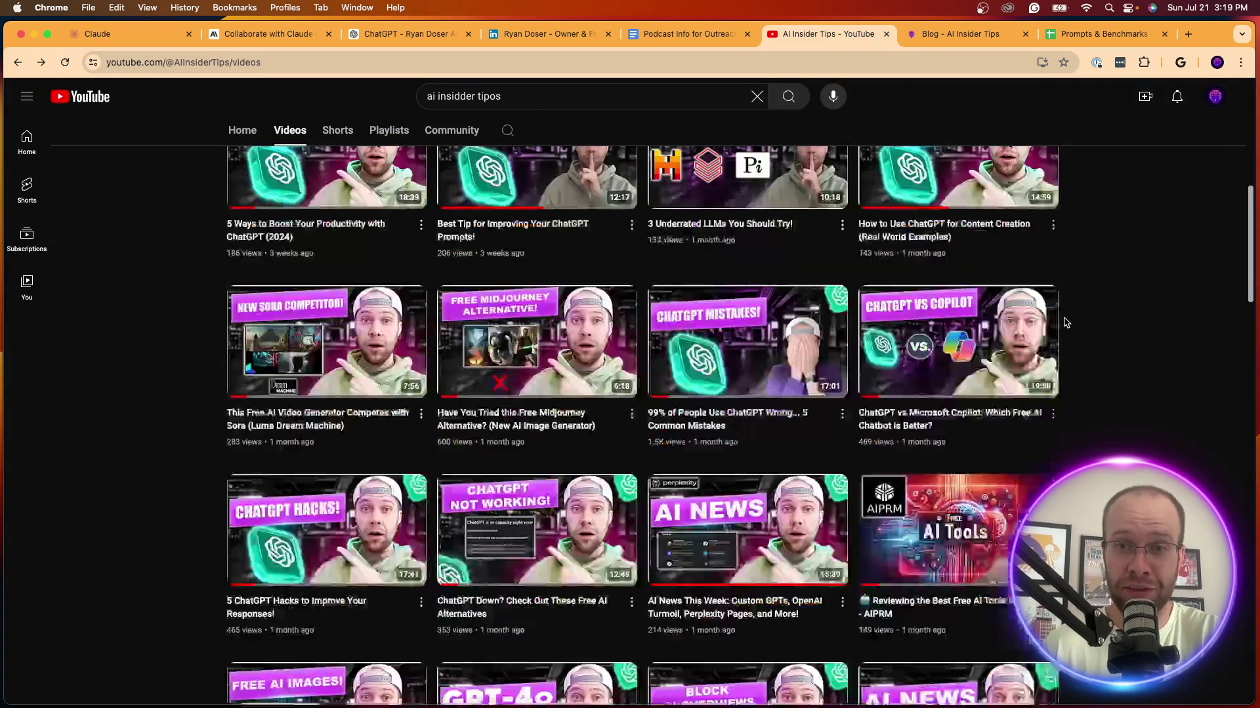
scroll(1066, 325, down, 12)
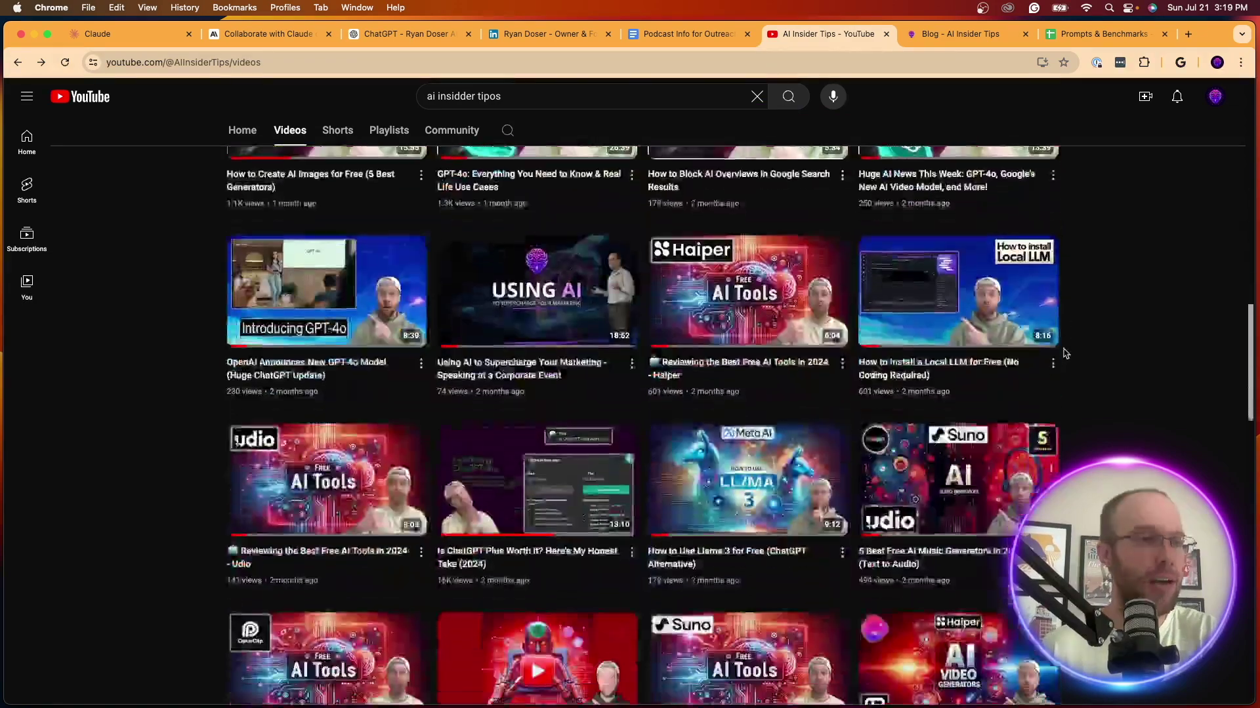
scroll(1066, 355, down, 9)
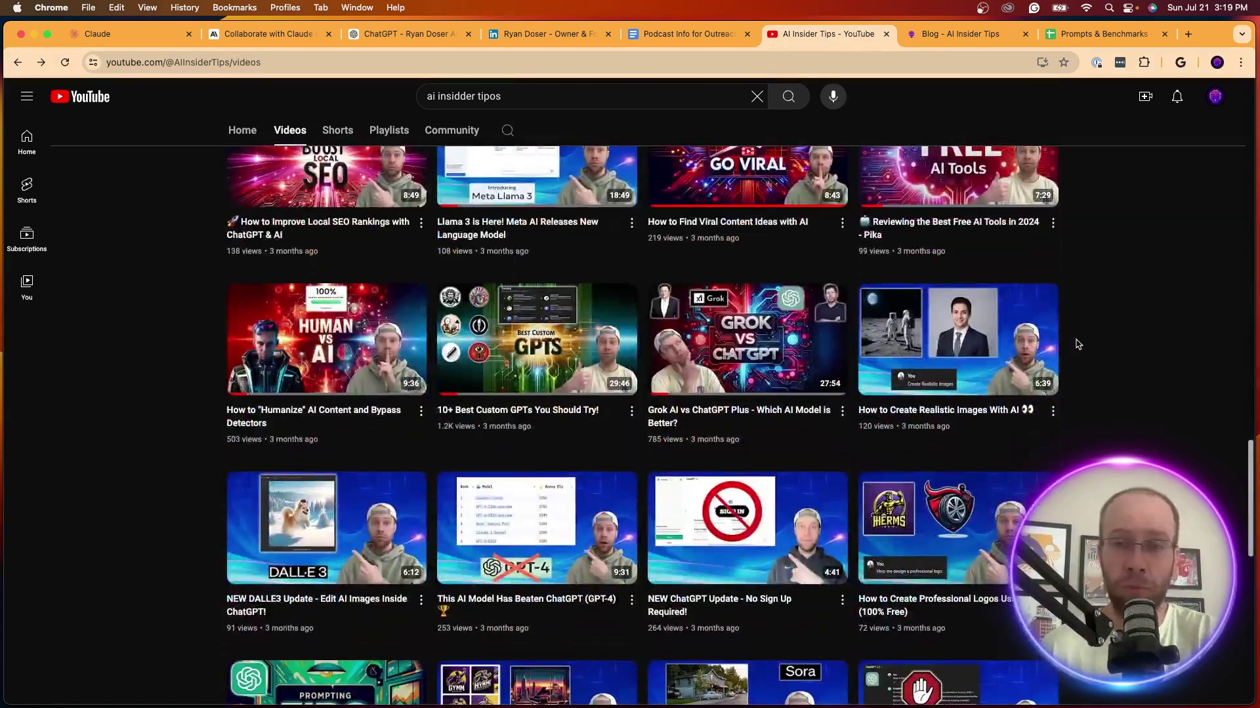
scroll(1074, 344, down, 3)
scroll(1073, 343, up, 15)
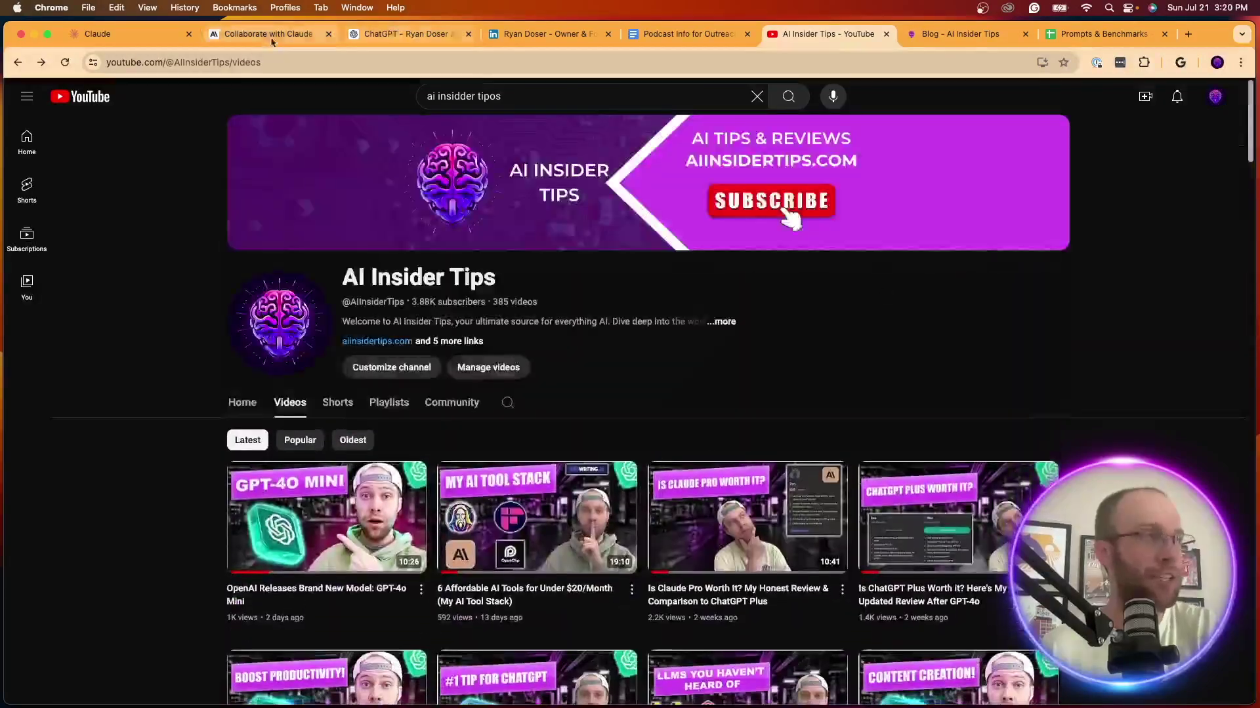
click(268, 33)
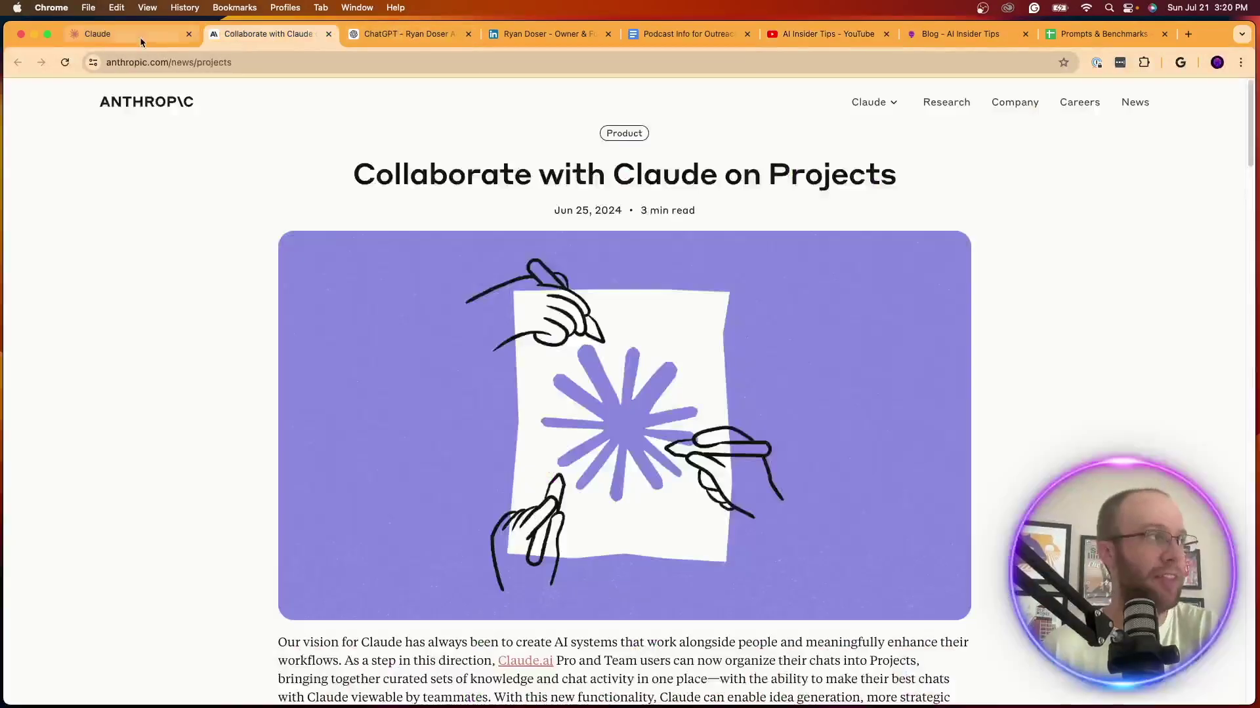
click(98, 33)
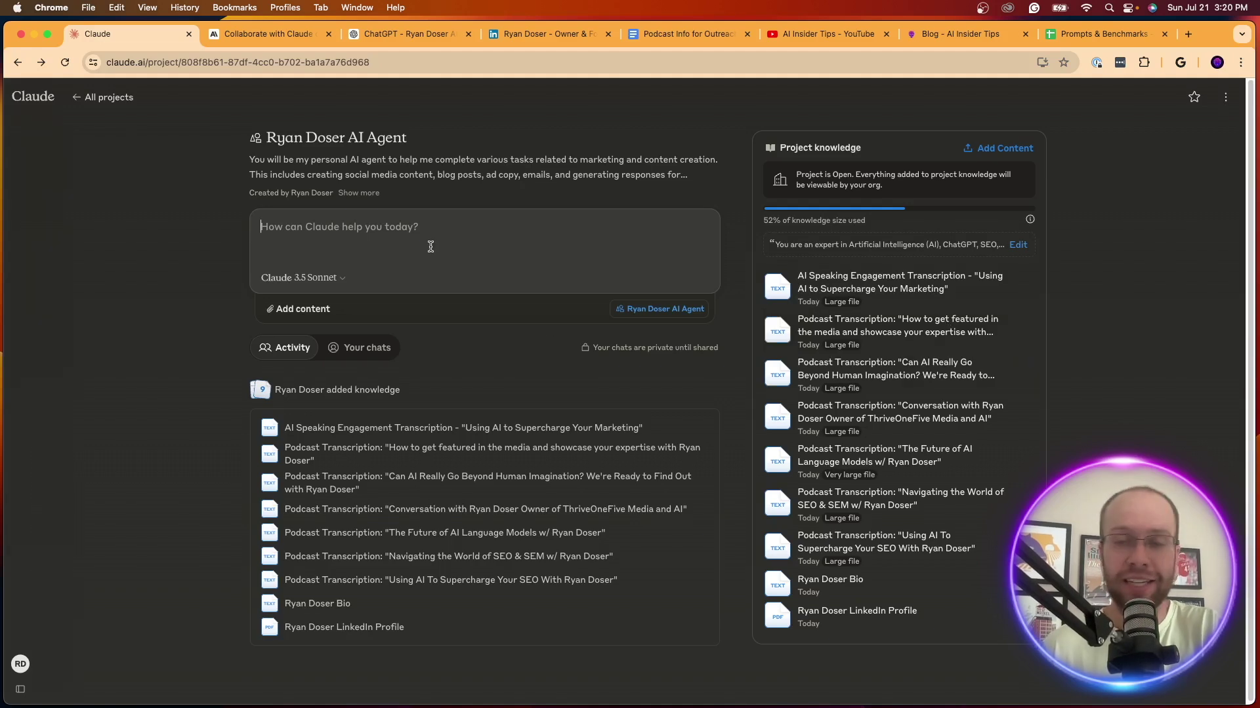
Paste the LinkedIn-post prompt, add 'Be sure to sound like myself in the post output.' and send it
click(430, 246)
key(super+v)
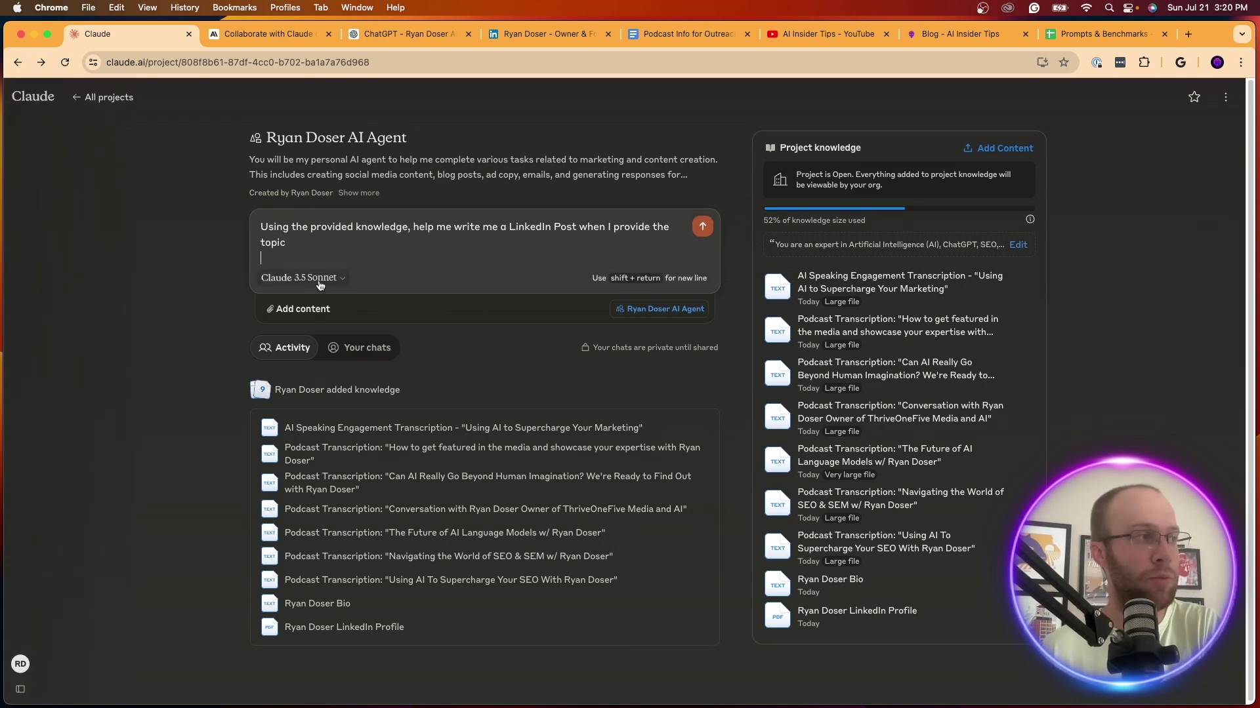
key(super+a)
click(263, 227)
drag(263, 227, 610, 227)
click(374, 227)
click(368, 239)
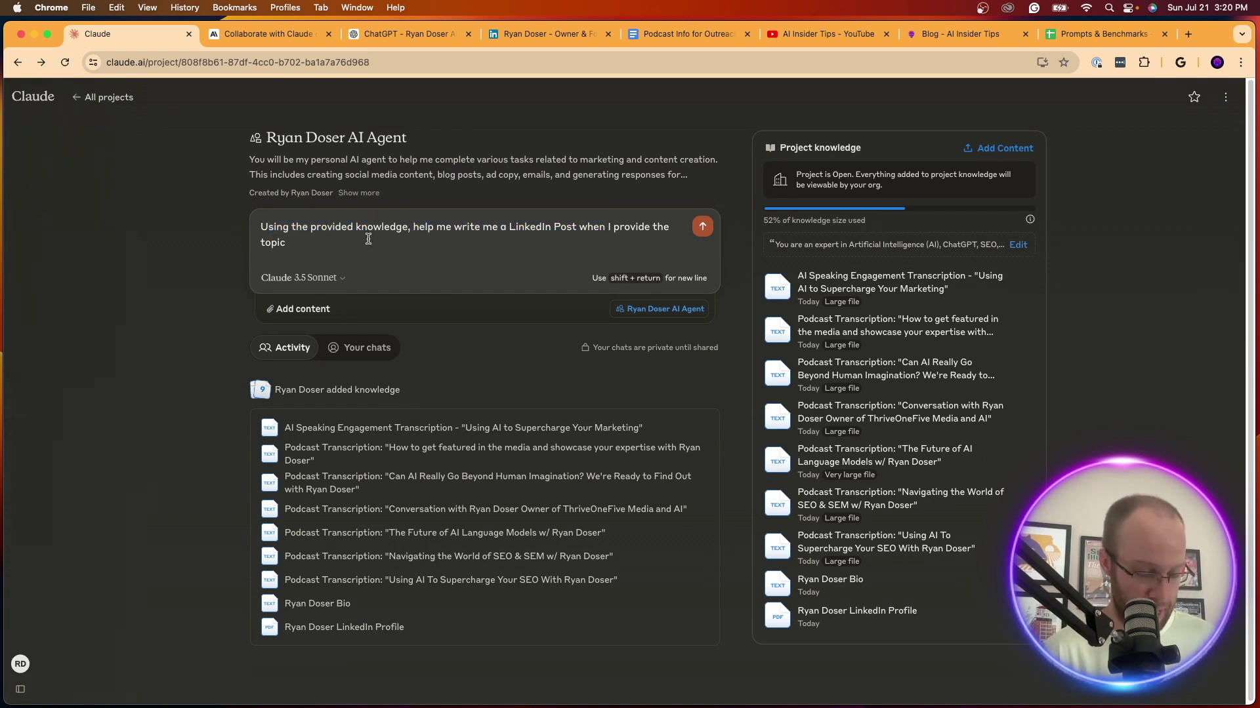
text(Be sure to sound )
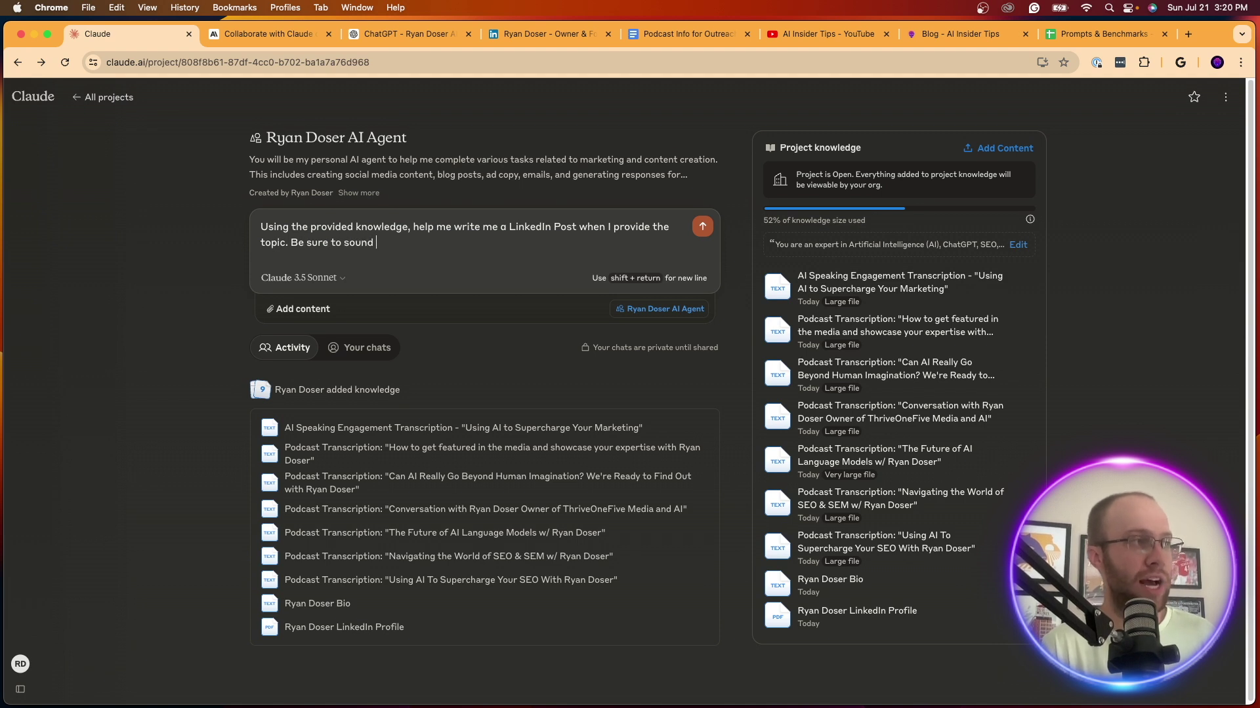
text(like myself in the)
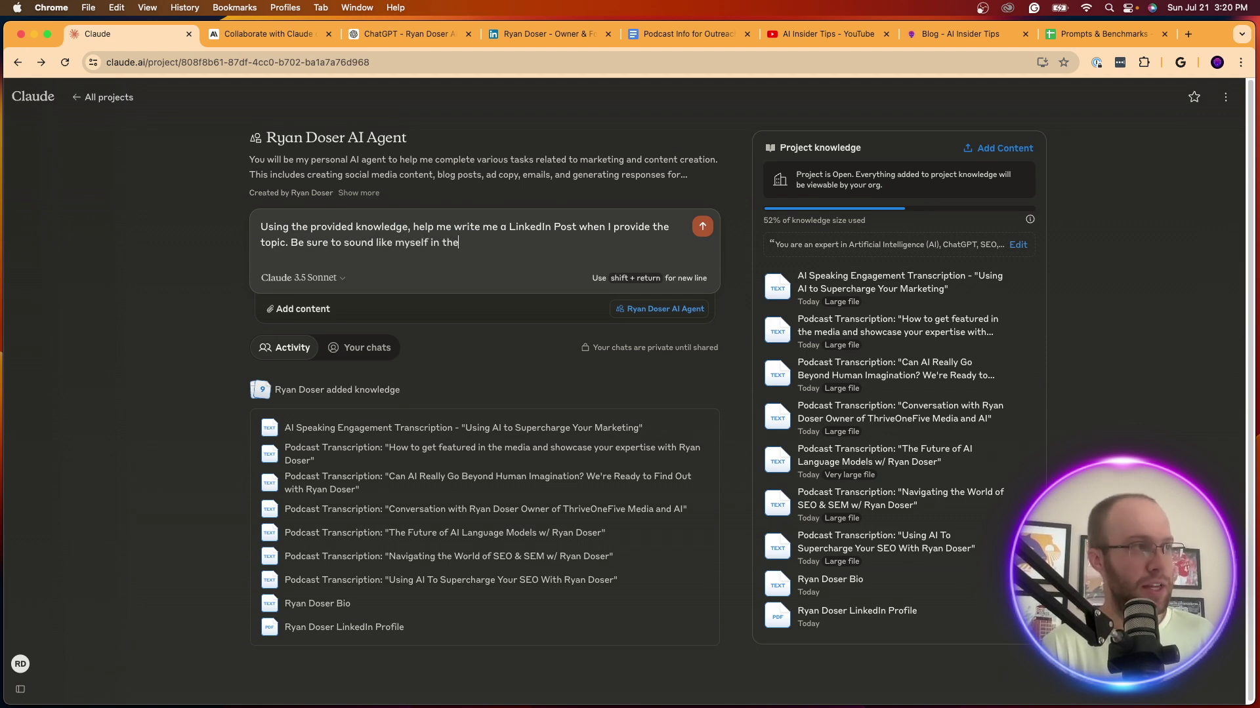
text( post )
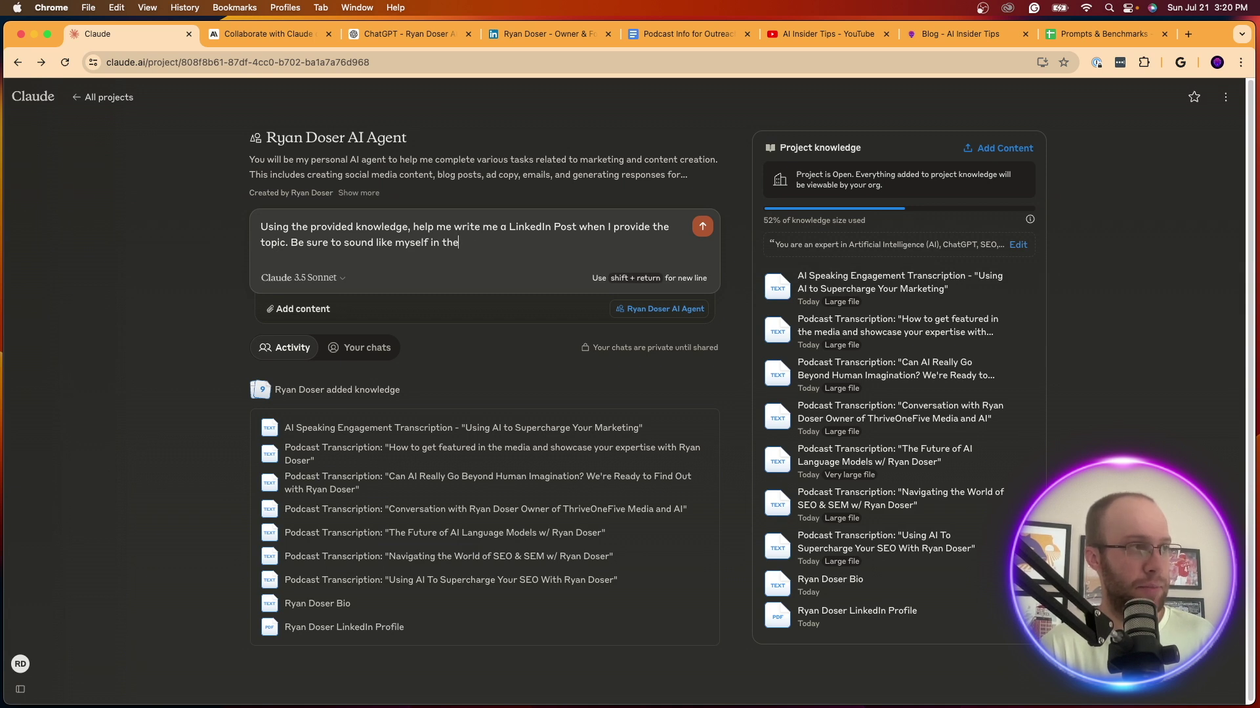
text( post output)
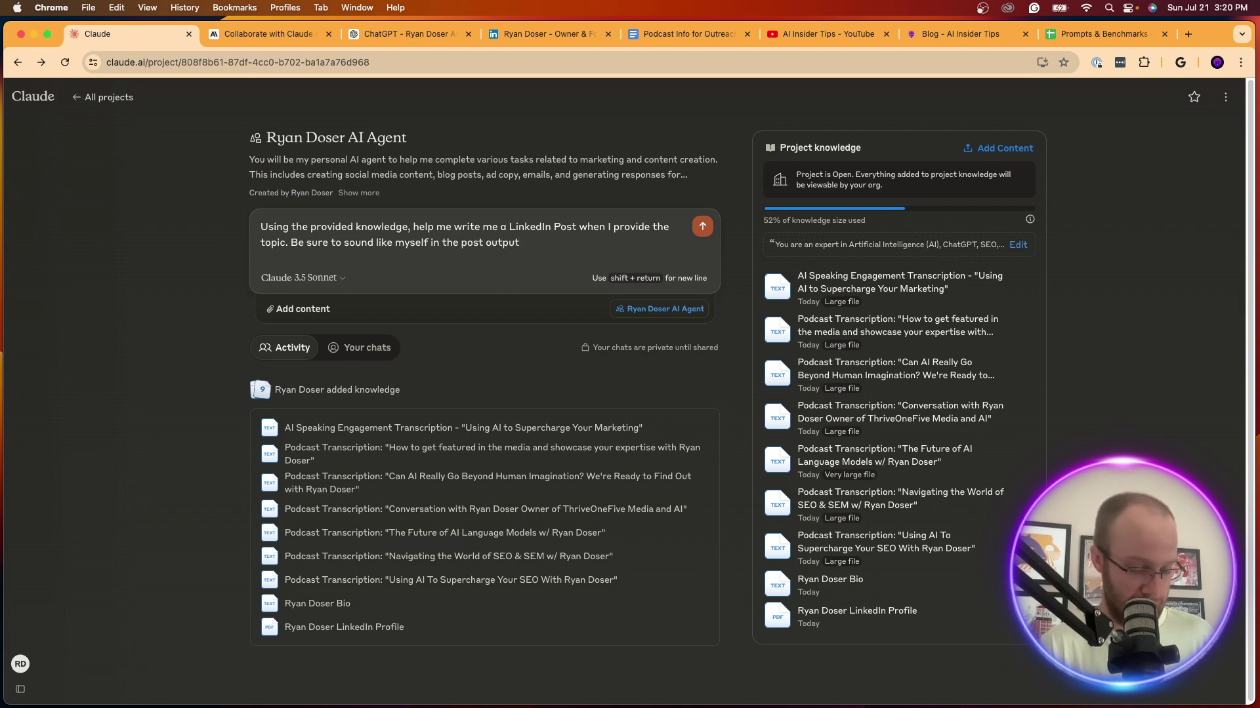
text(.)
key(Return)
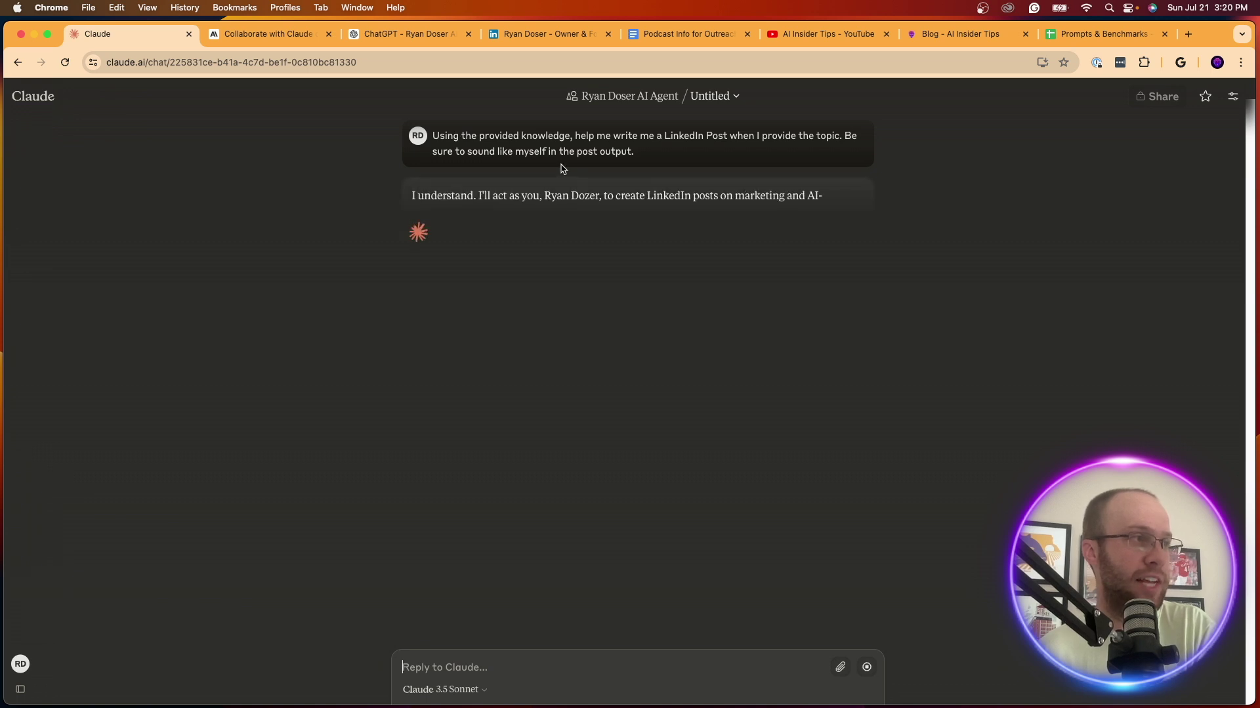
Request 3 engaging, insightful LinkedIn post variations on AI's impact on SEO, correcting 'varations' to 'variations'
drag(411, 196, 585, 197)
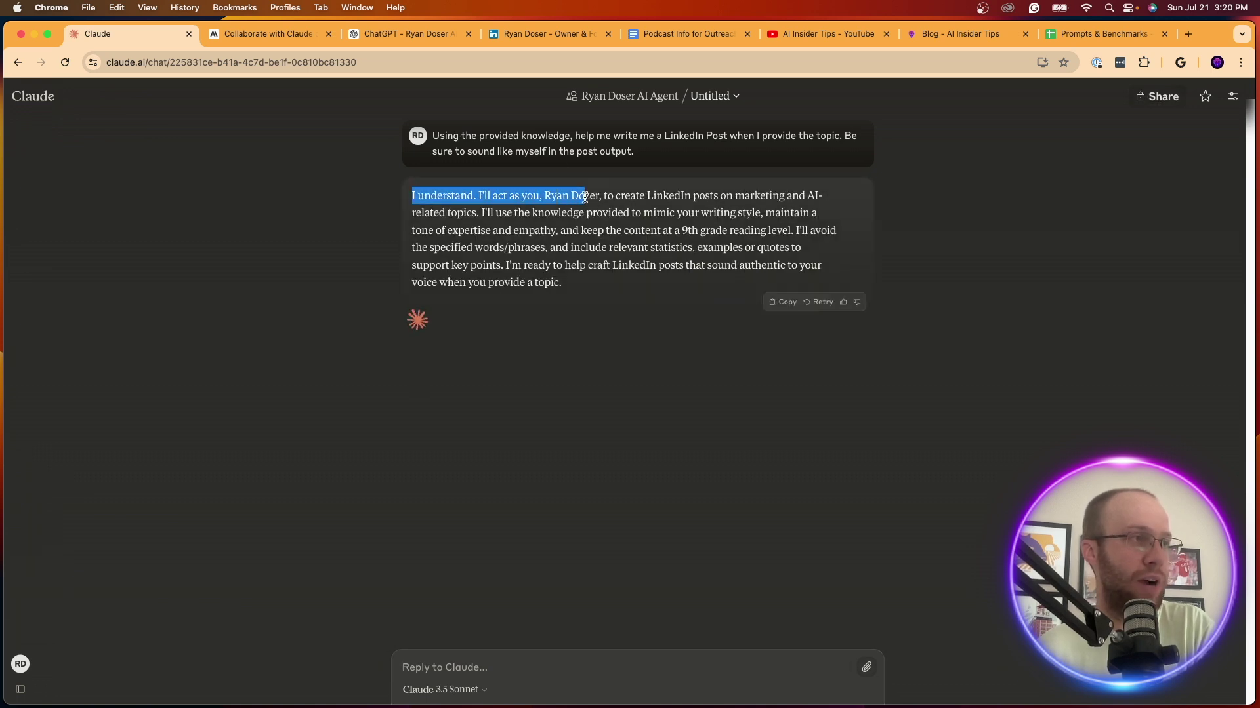
click(583, 196)
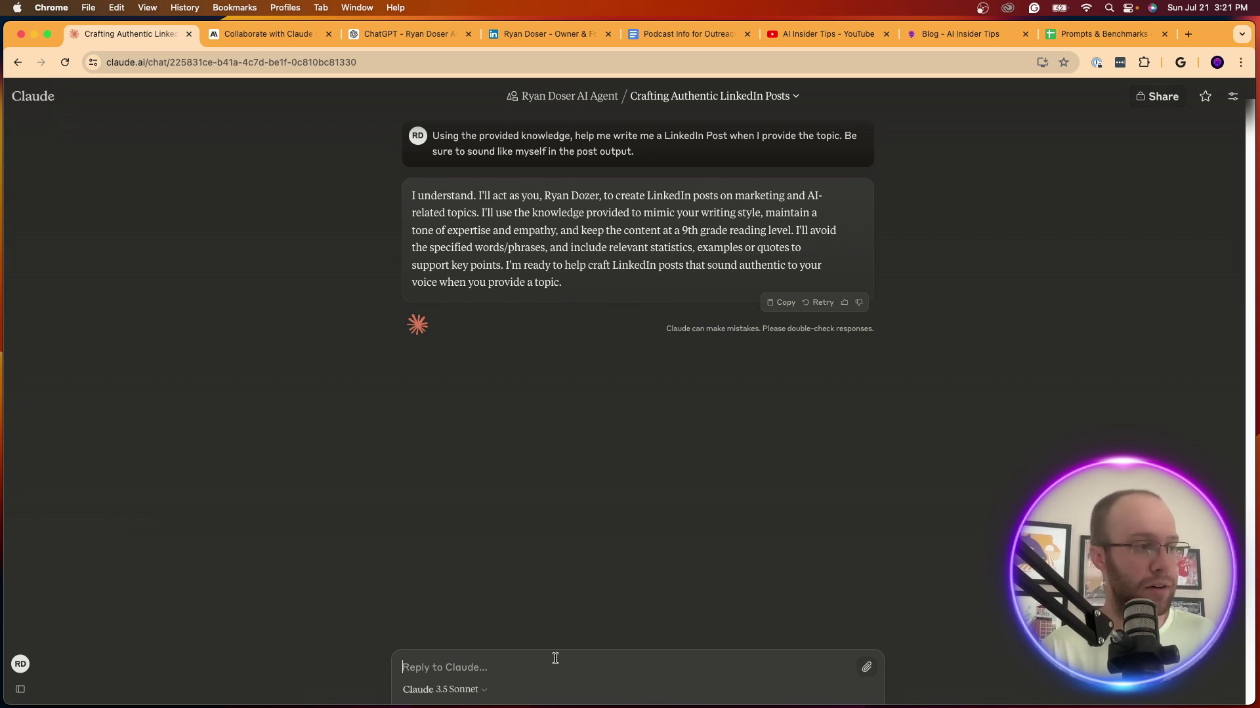
text(Write 3 varations)
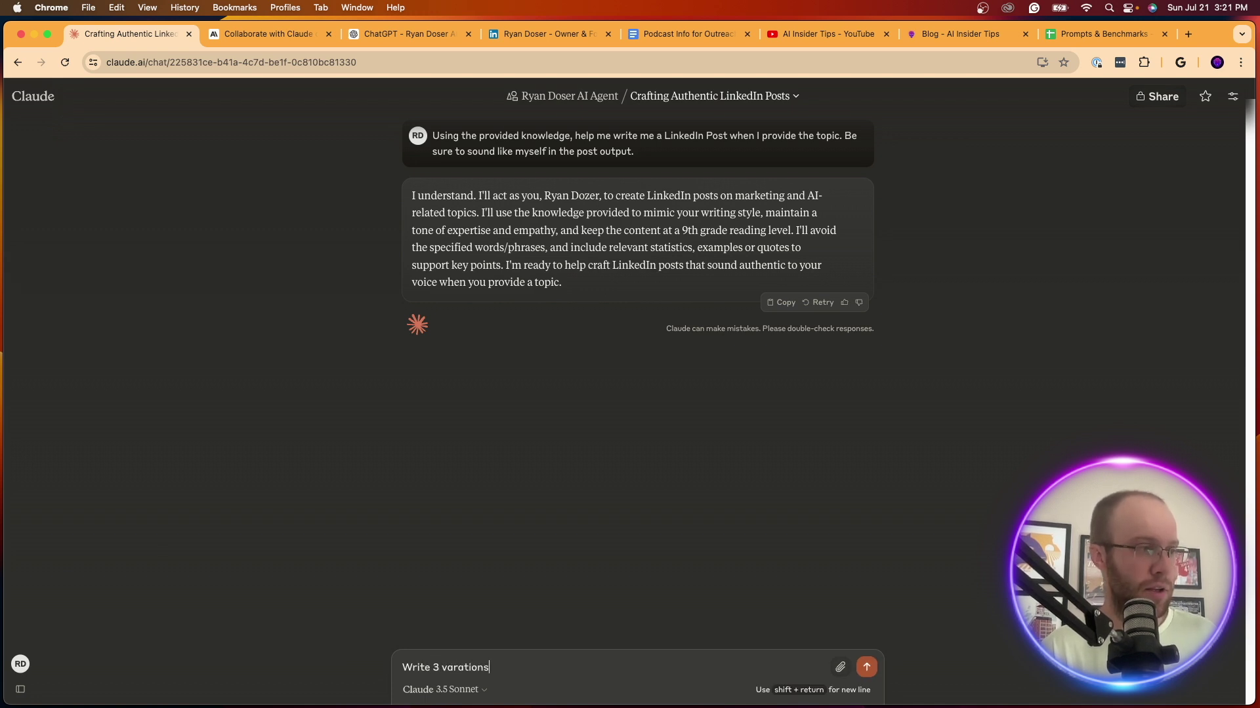
text(kedIn post on the topic of)
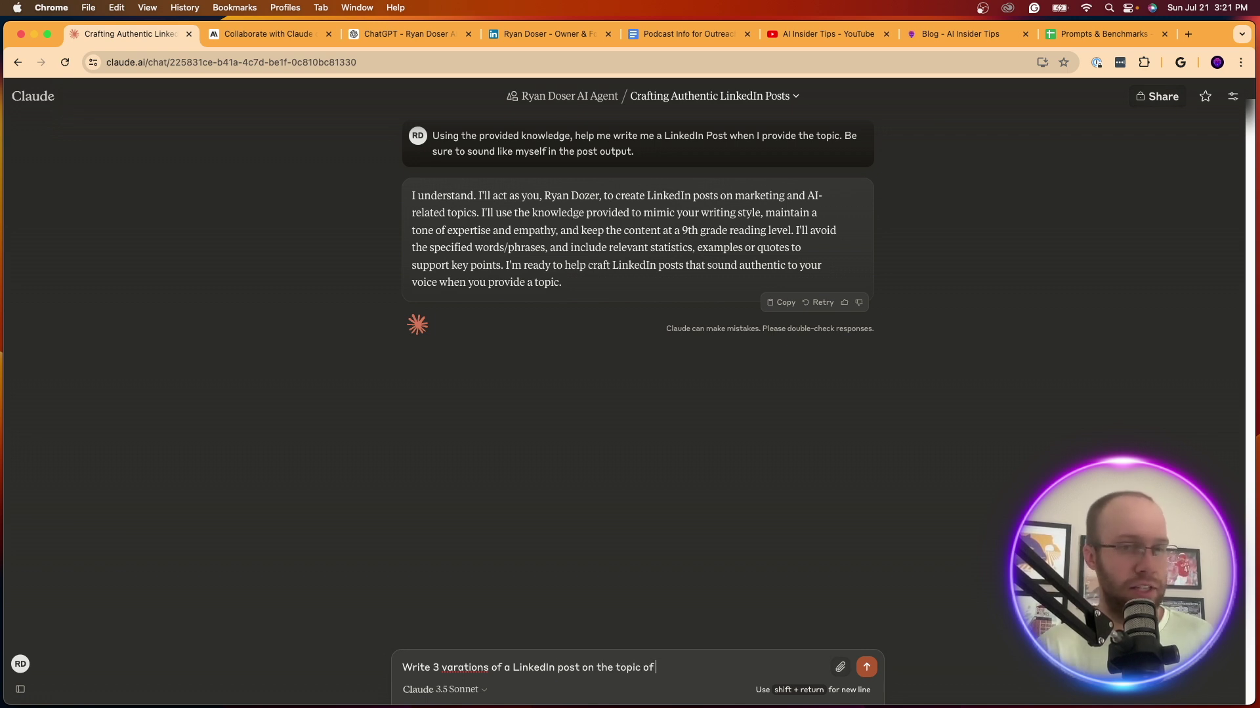
text(pact on SEO.)
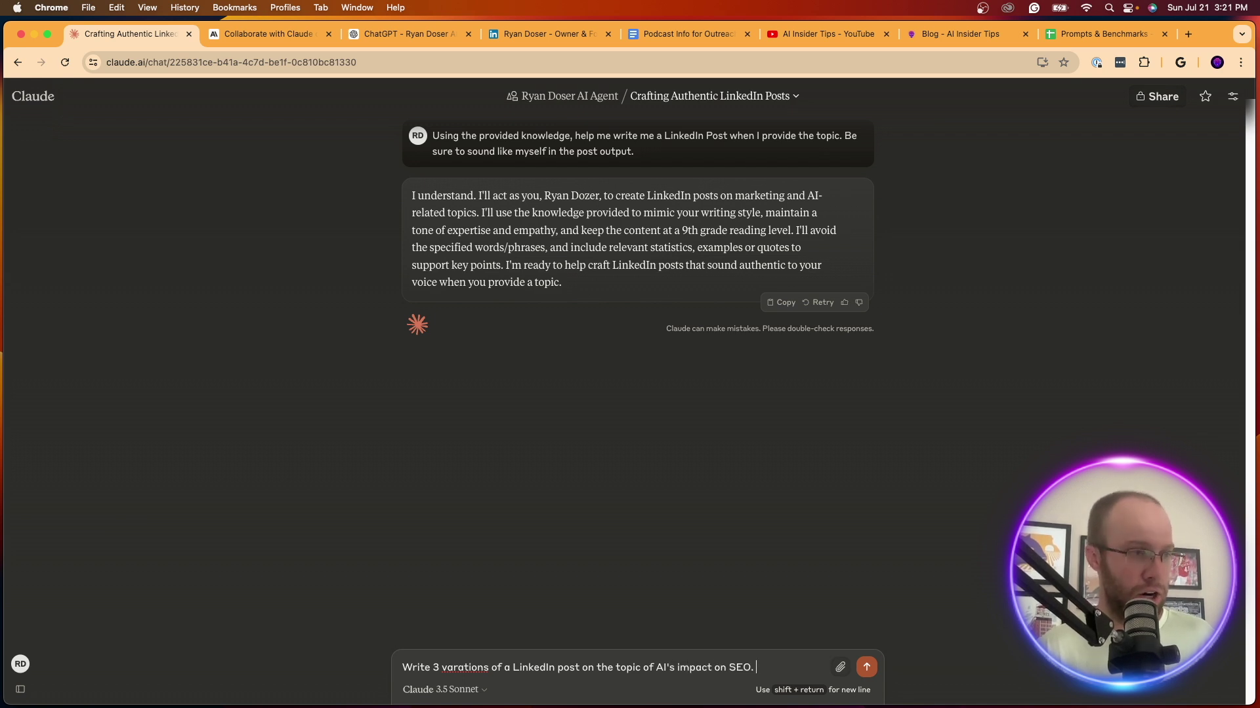
right_click(461, 666)
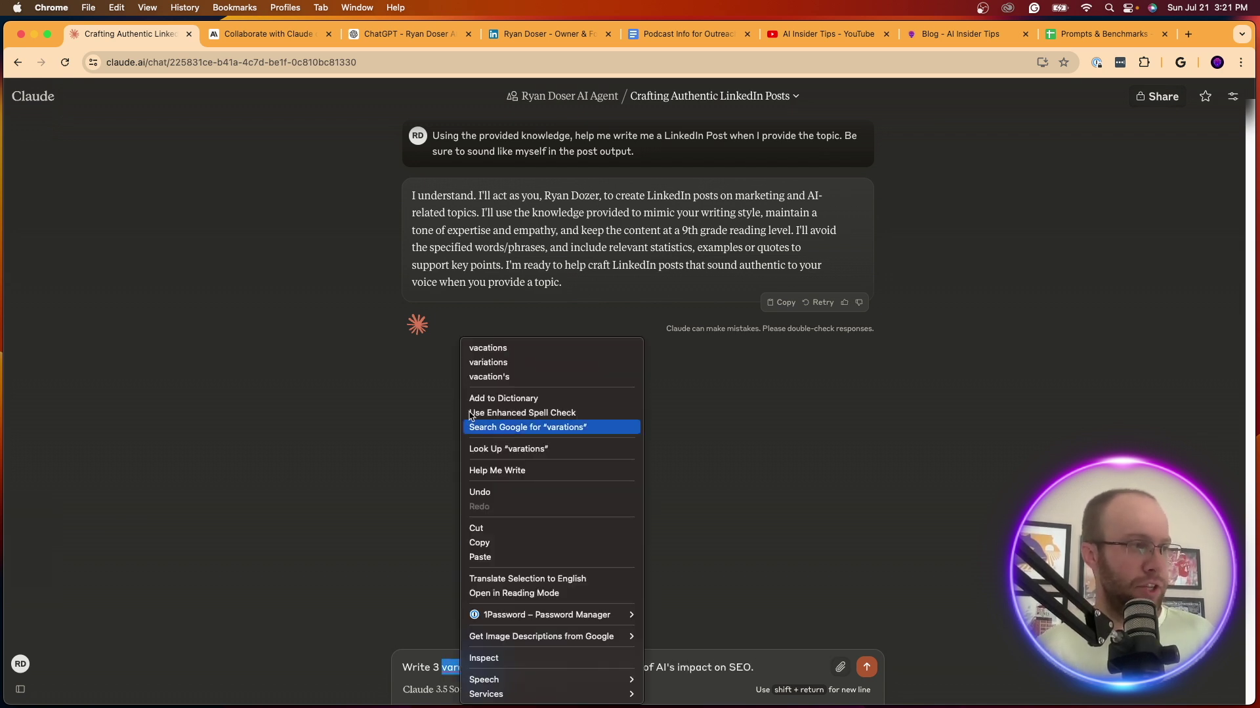
click(486, 363)
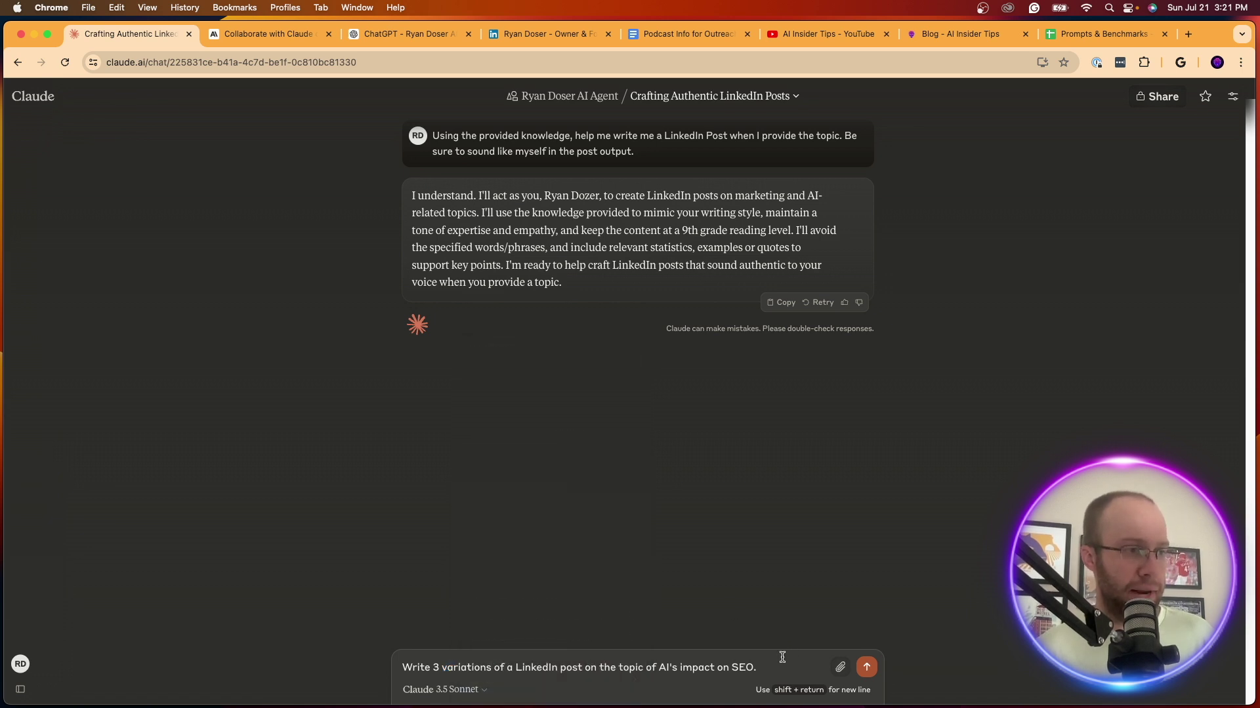
text(. Make th)
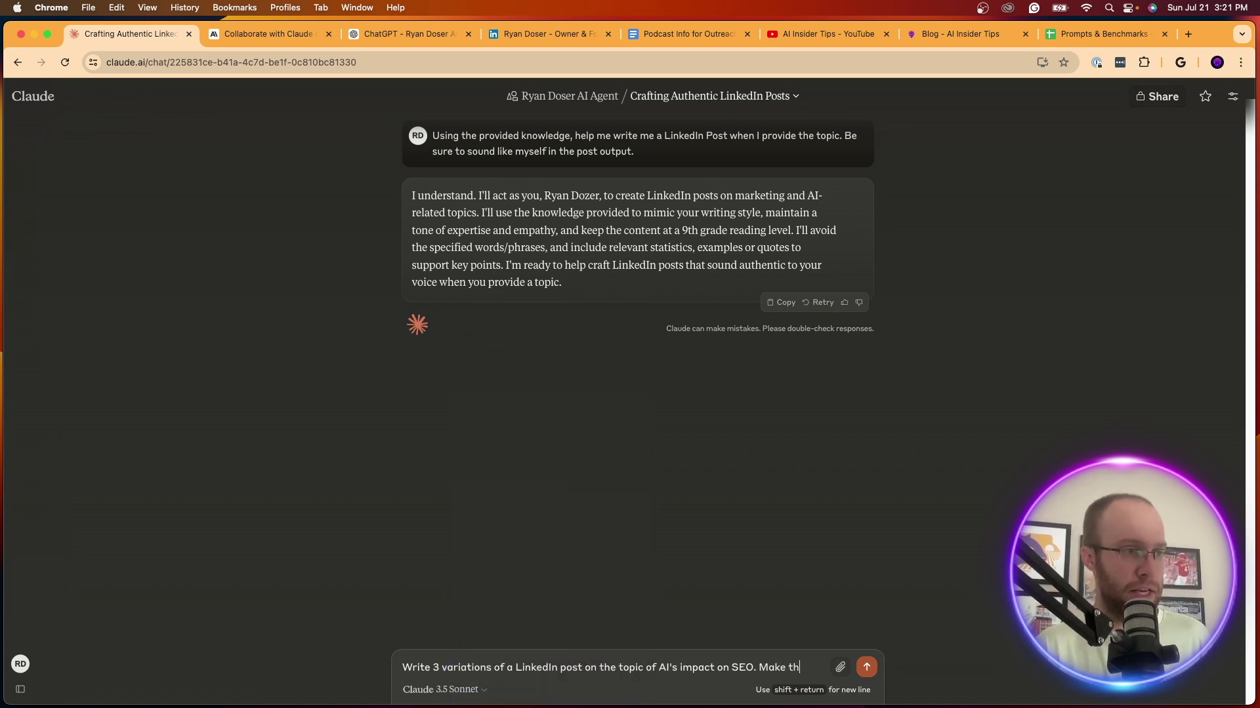
text(e post  en)
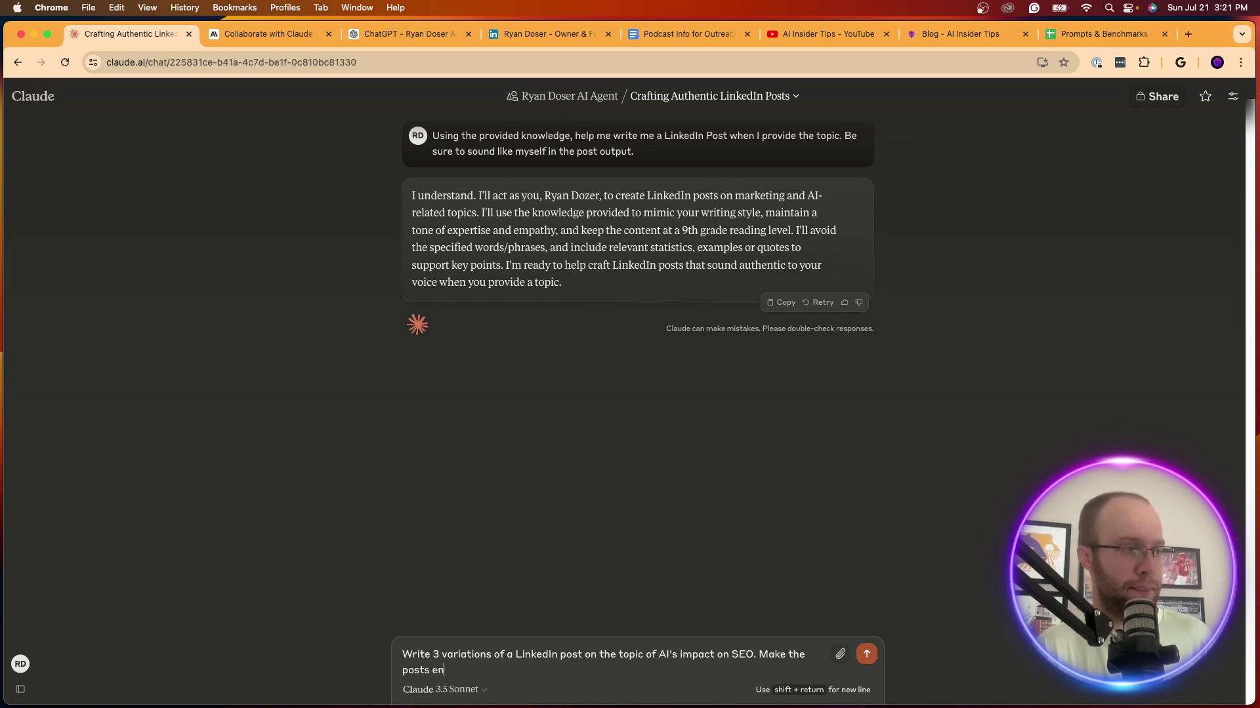
text(egging and insightfu)
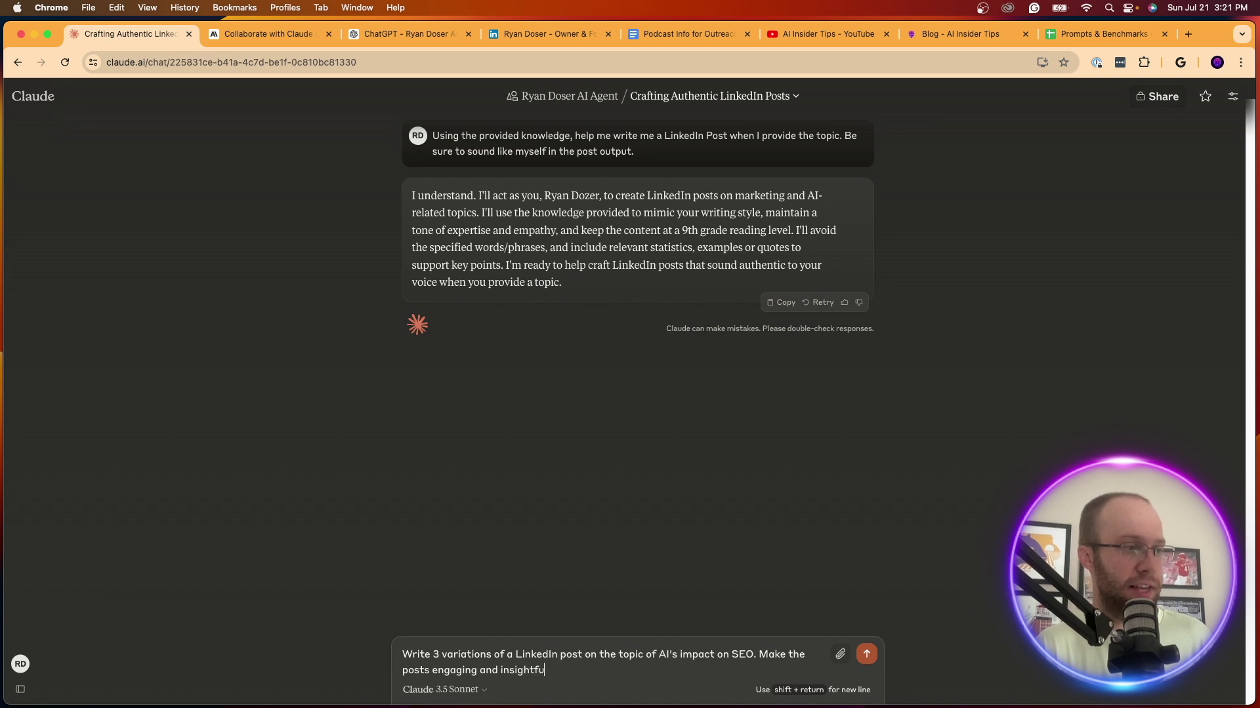
text(l.)
key(Return)
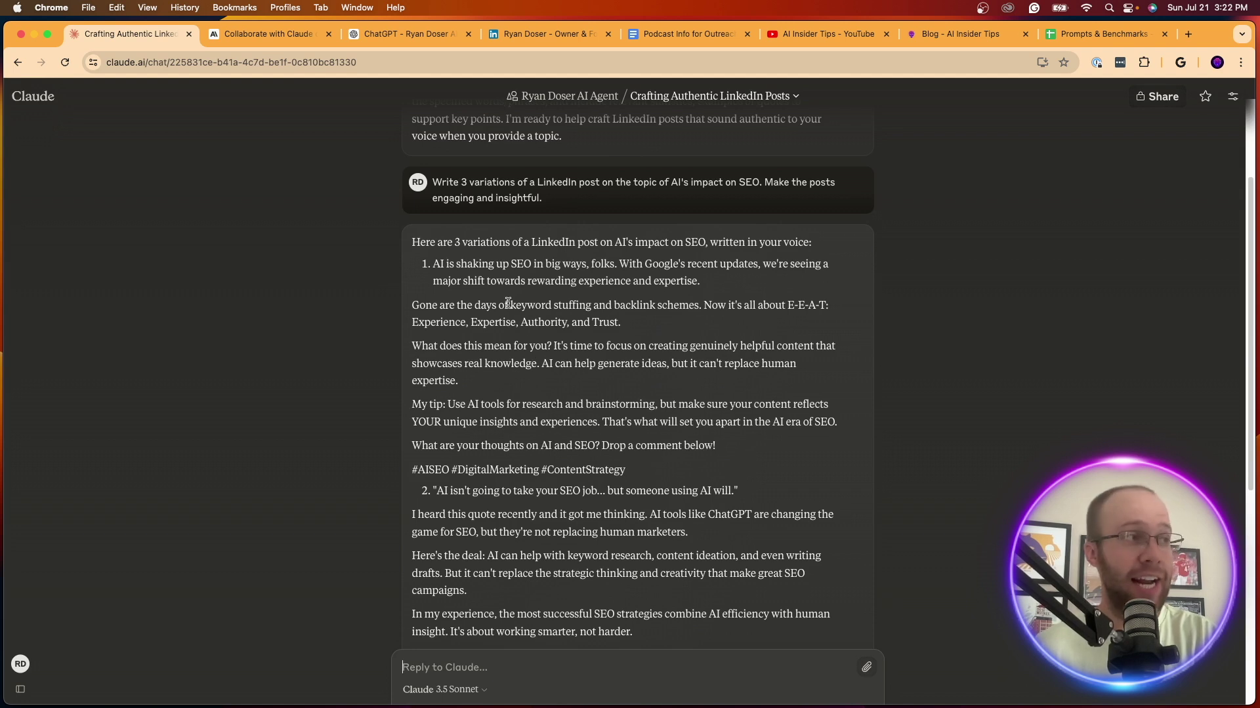
drag(412, 243, 810, 242)
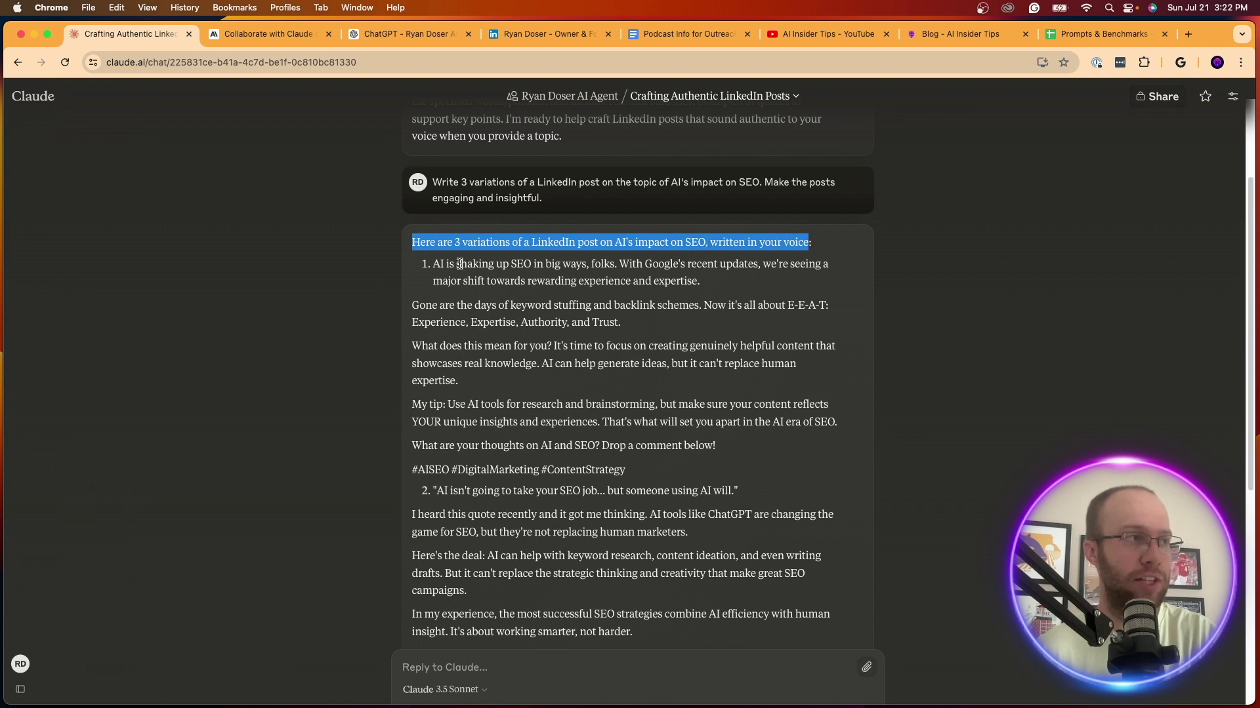
drag(433, 265, 769, 263)
click(615, 258)
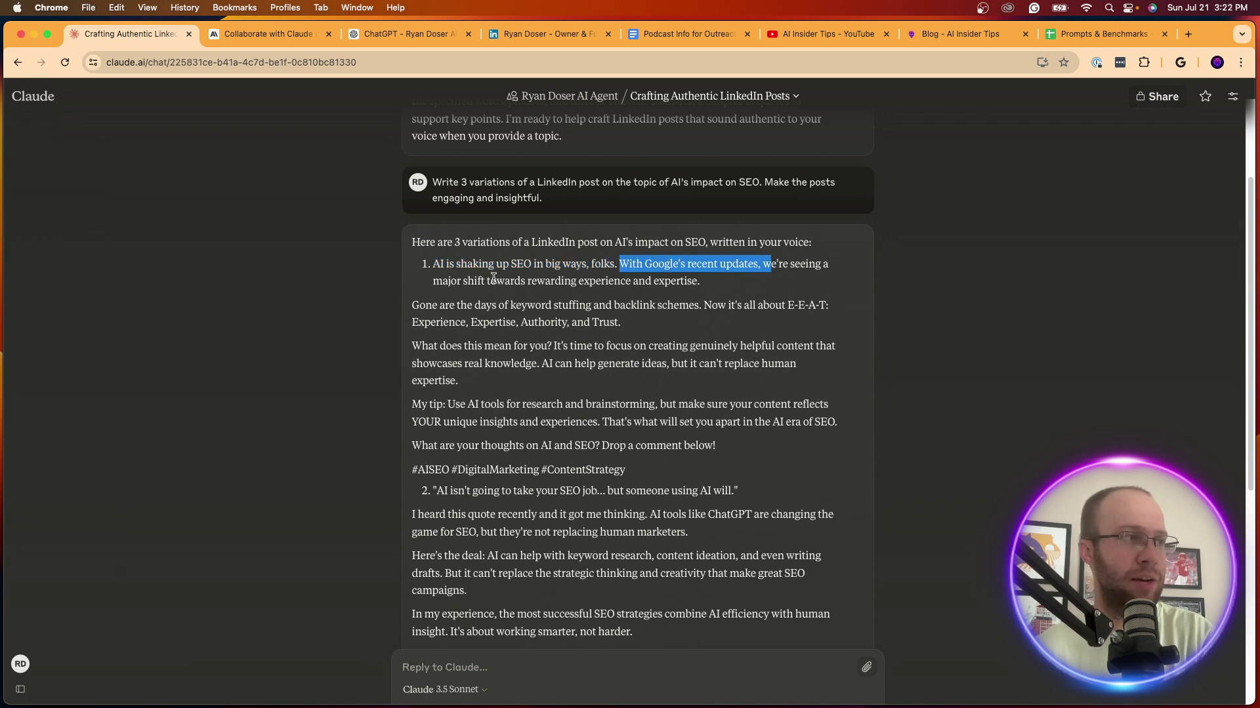
drag(493, 278, 658, 281)
click(700, 280)
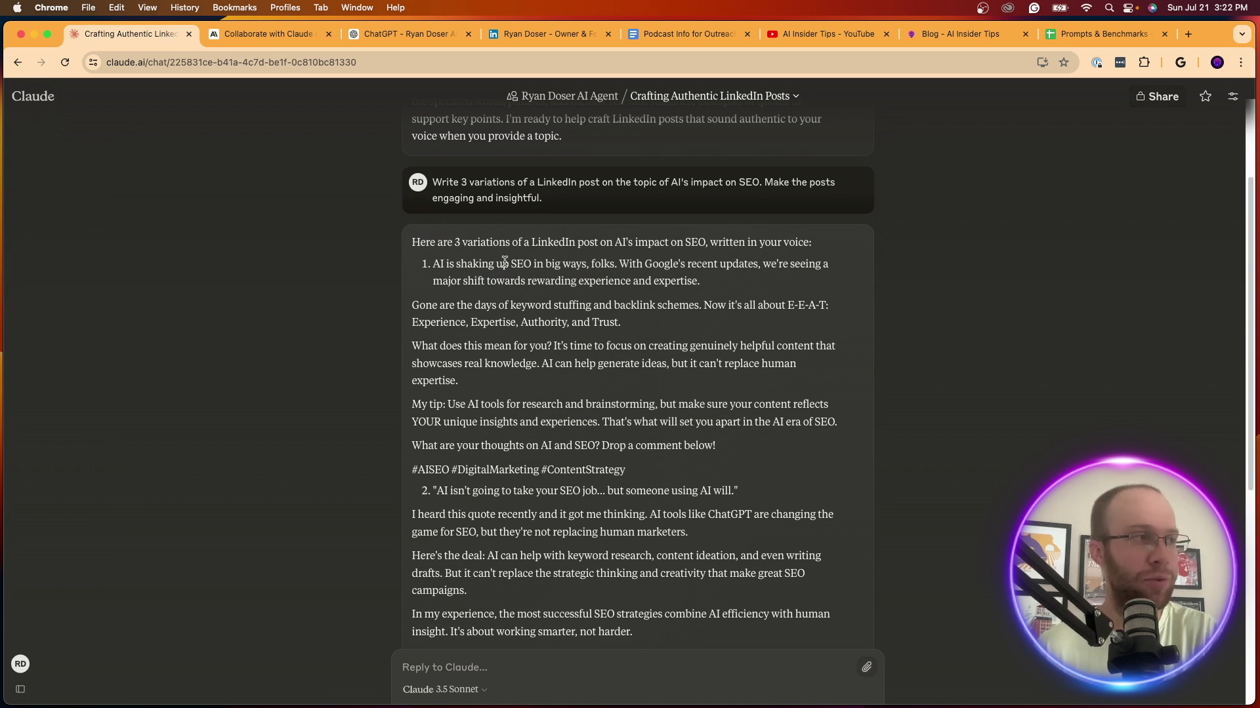
drag(504, 262, 607, 263)
click(607, 263)
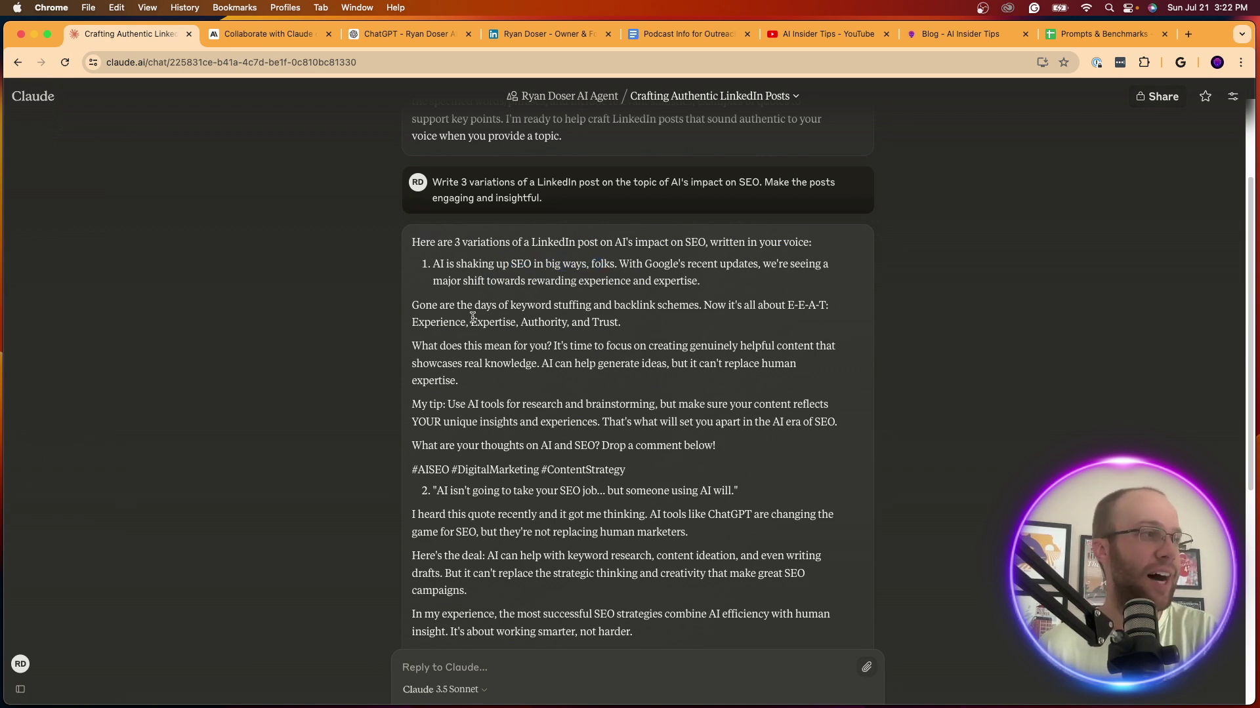
drag(474, 306, 667, 308)
click(667, 308)
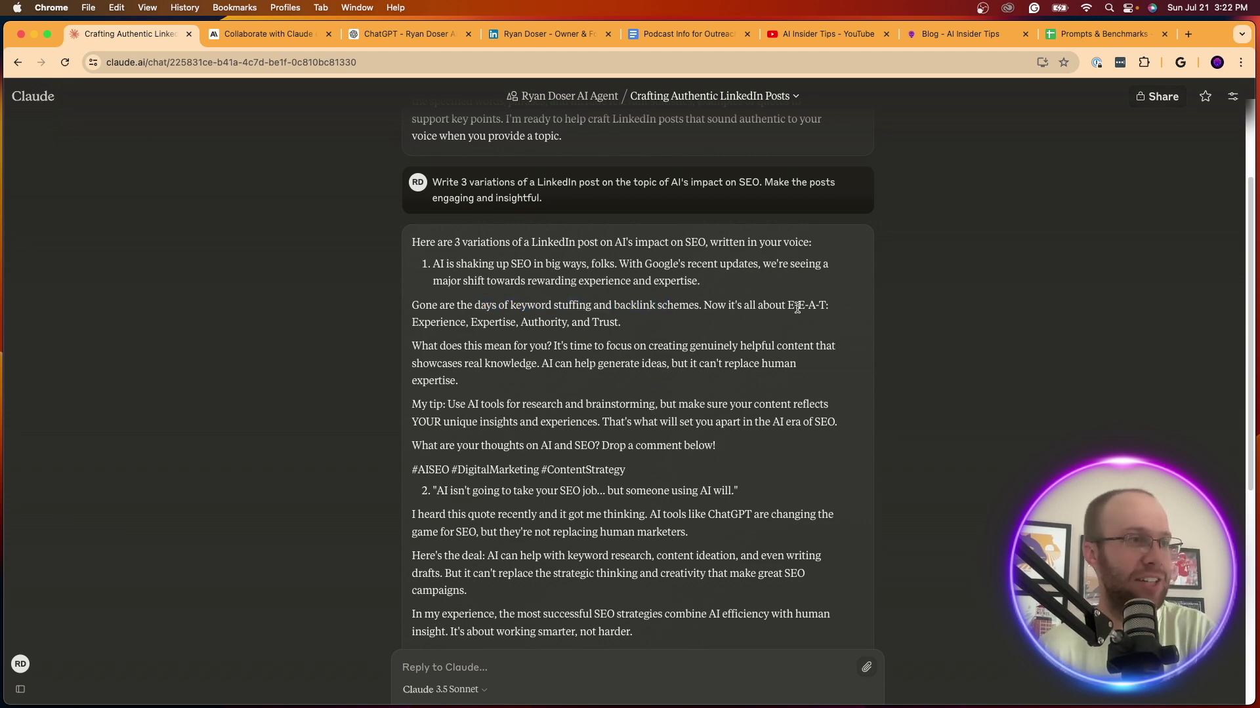
drag(787, 306, 820, 303)
click(820, 303)
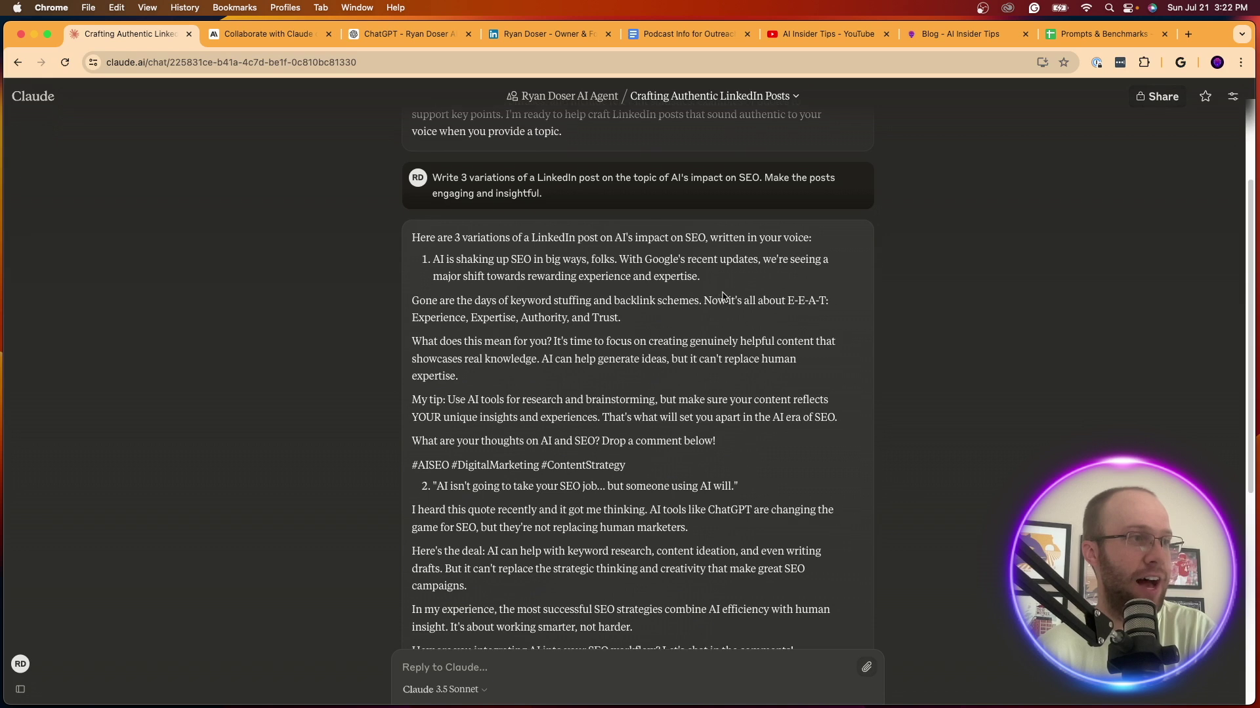
scroll(722, 293, down, 3)
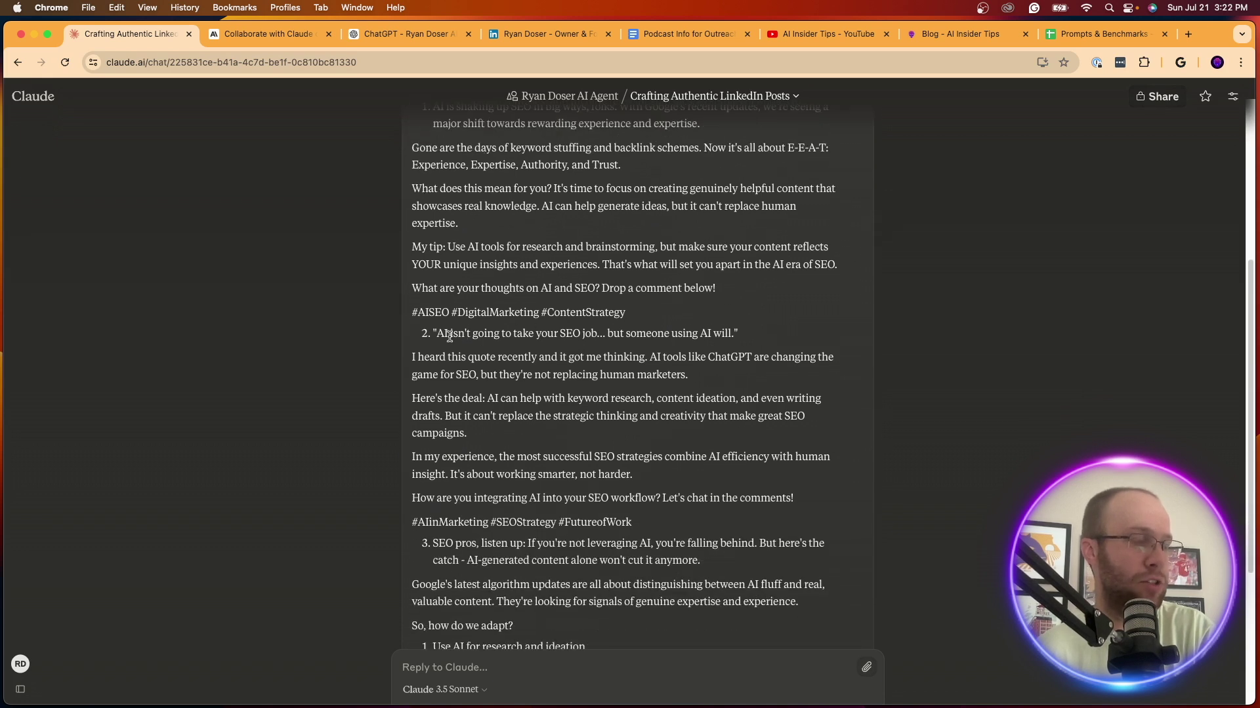
drag(436, 334, 751, 341)
click(751, 341)
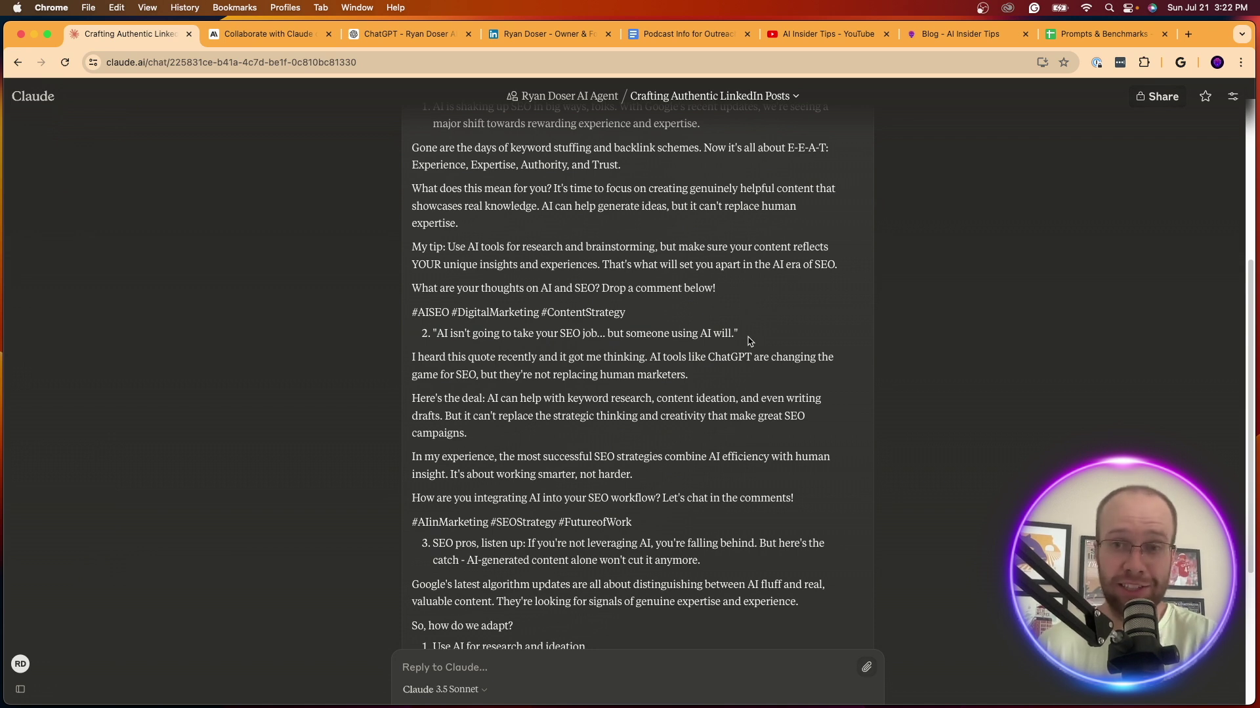
scroll(748, 331, down, 3)
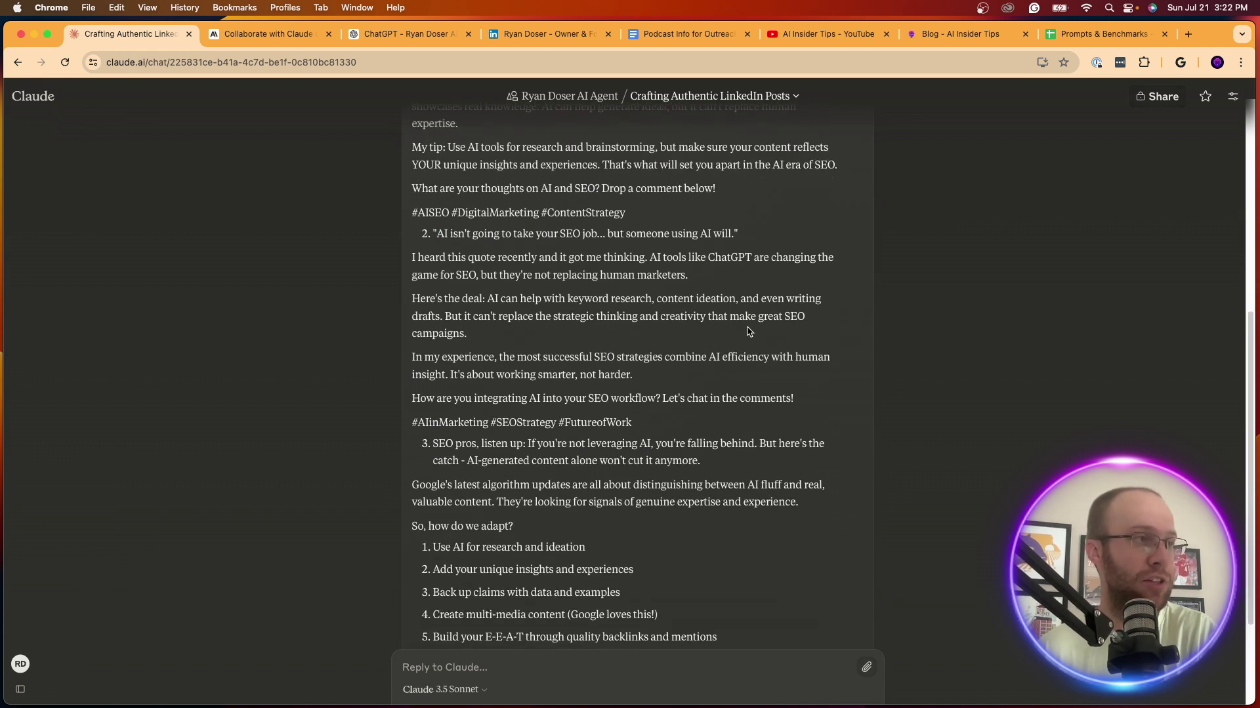
drag(582, 333, 534, 315)
click(530, 312)
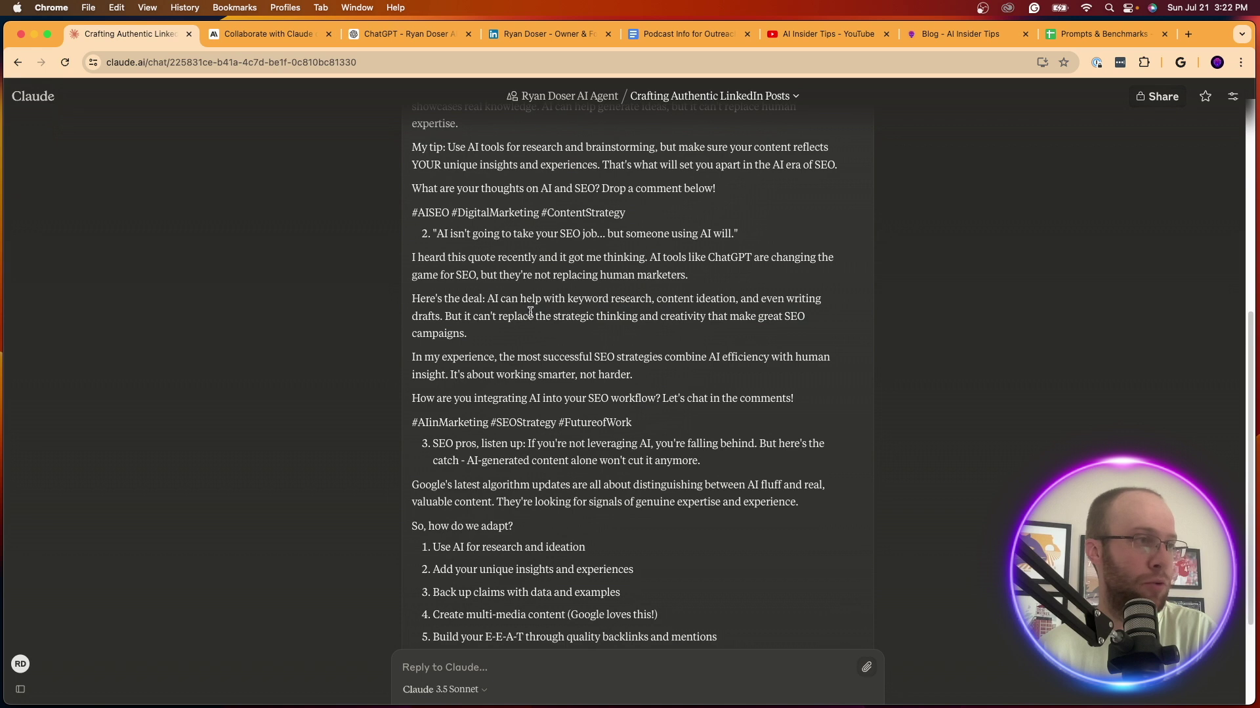
scroll(530, 312, down, 3)
drag(445, 347, 724, 366)
click(724, 366)
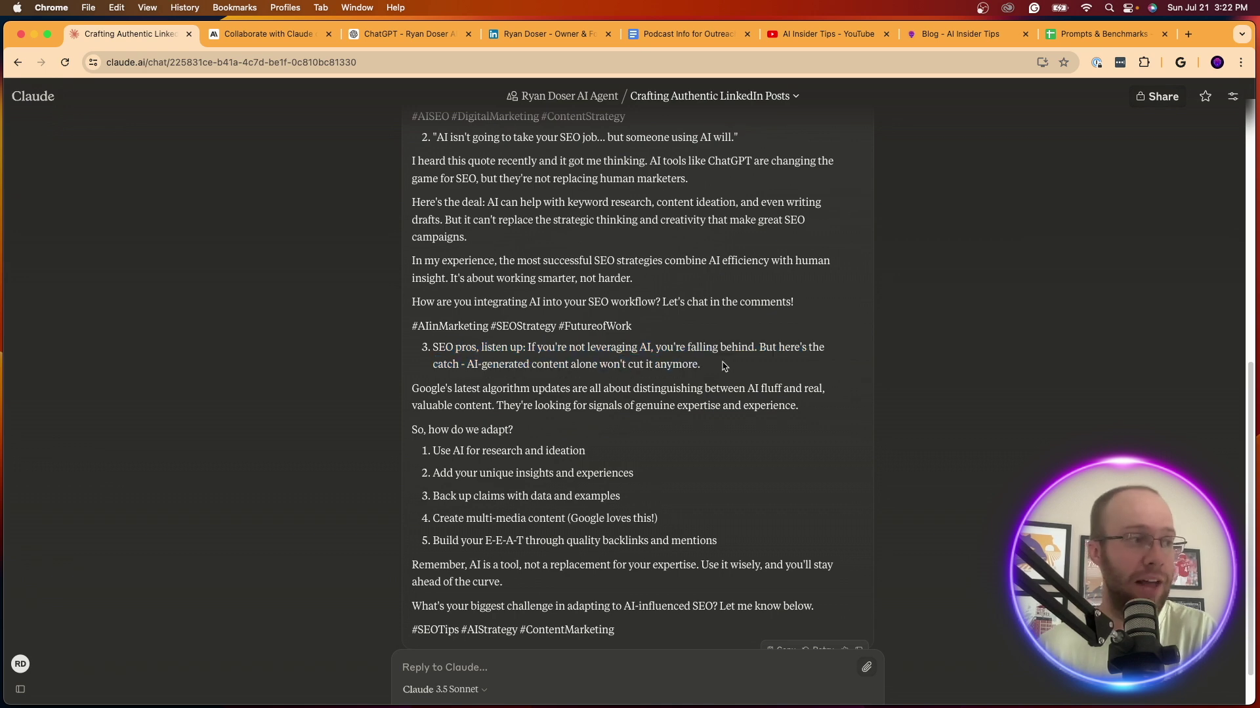
scroll(724, 366, down, 2)
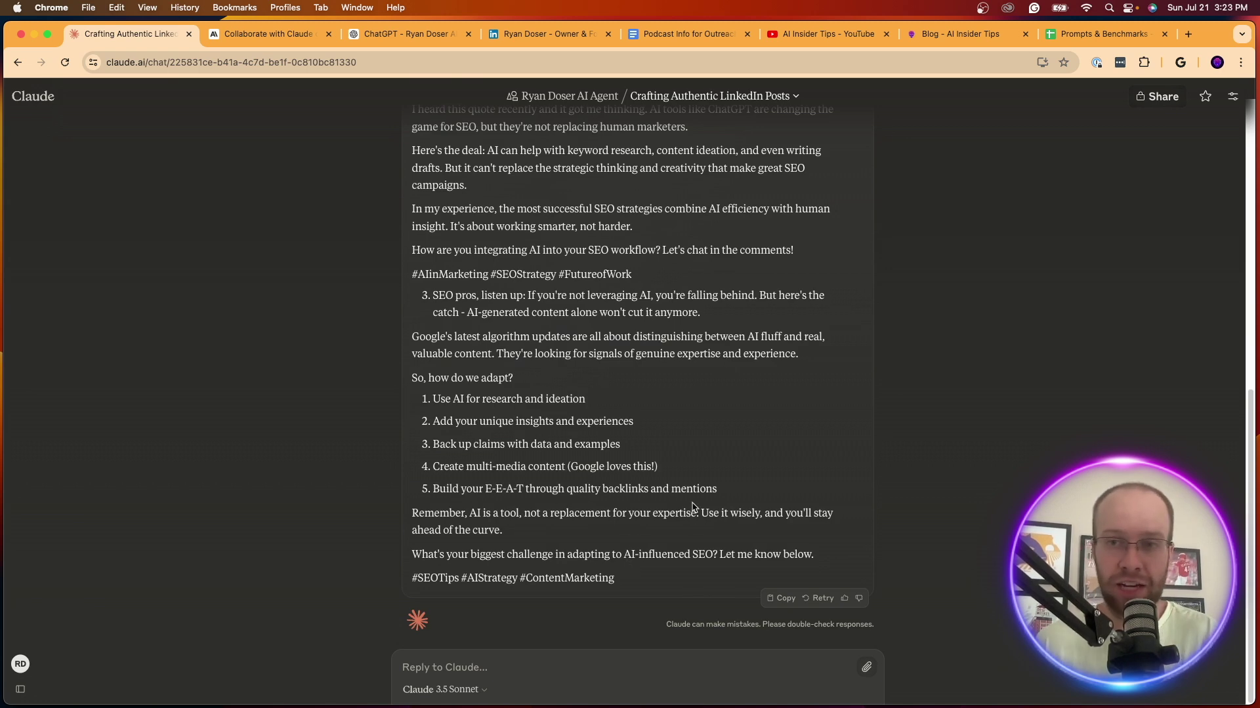
scroll(693, 507, up, 10)
scroll(692, 503, down, 3)
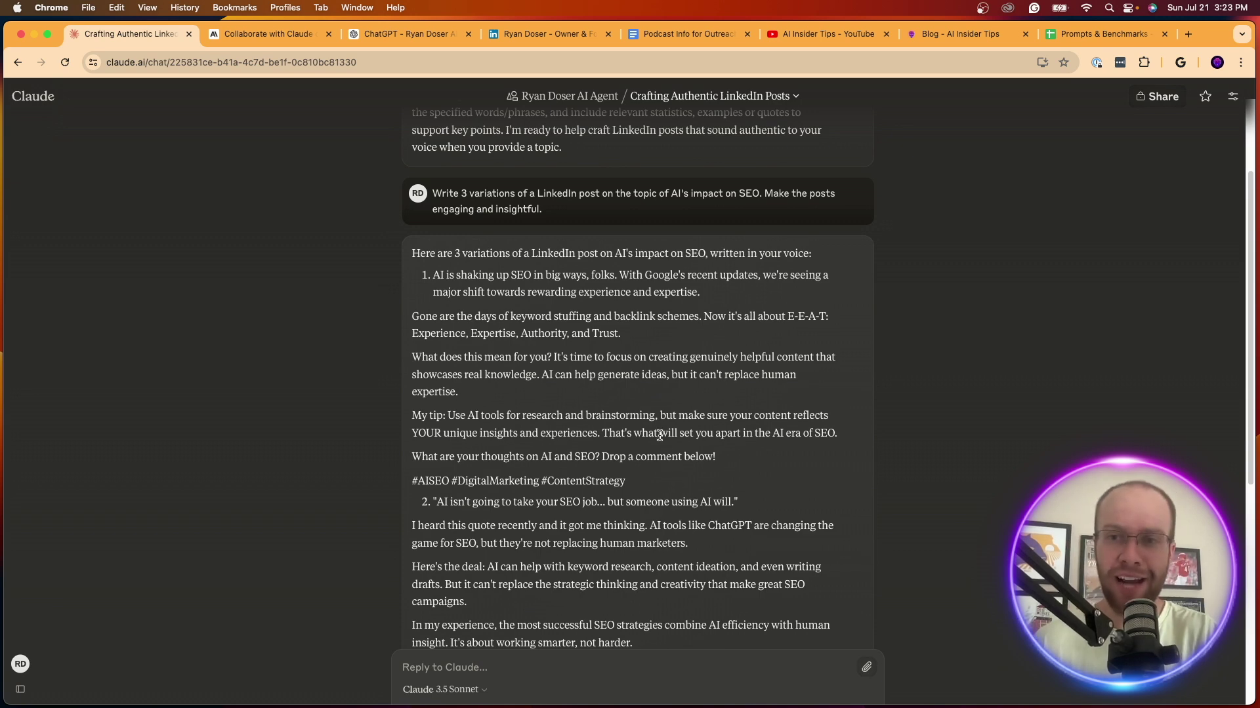
scroll(682, 452, up, 3)
mouse_move(36, 108)
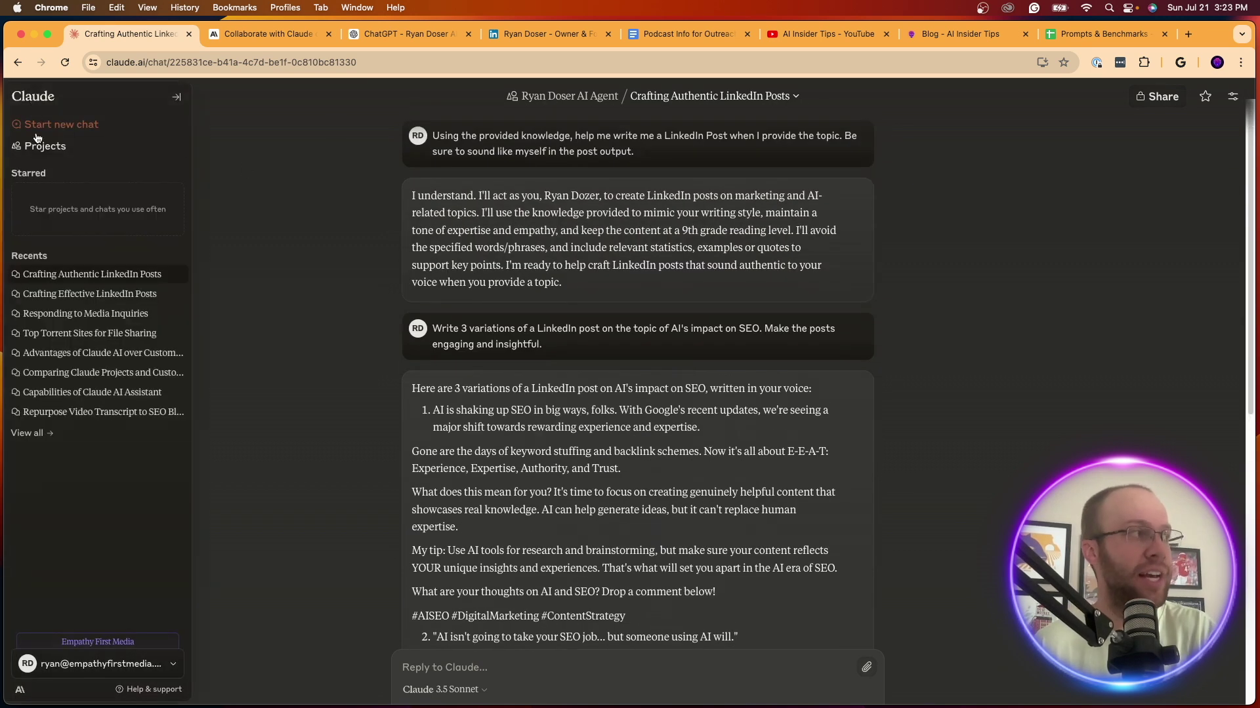
Leave the current chat for the Claude home page
click(38, 145)
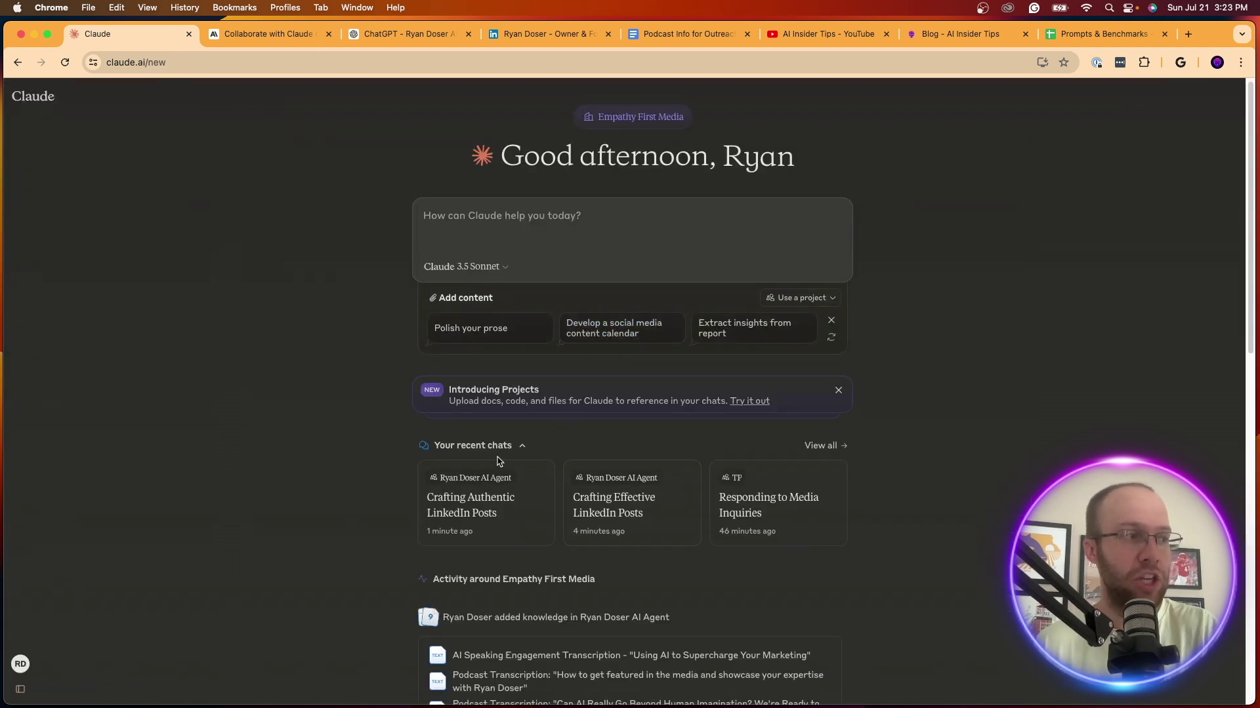
scroll(715, 530, down, 2)
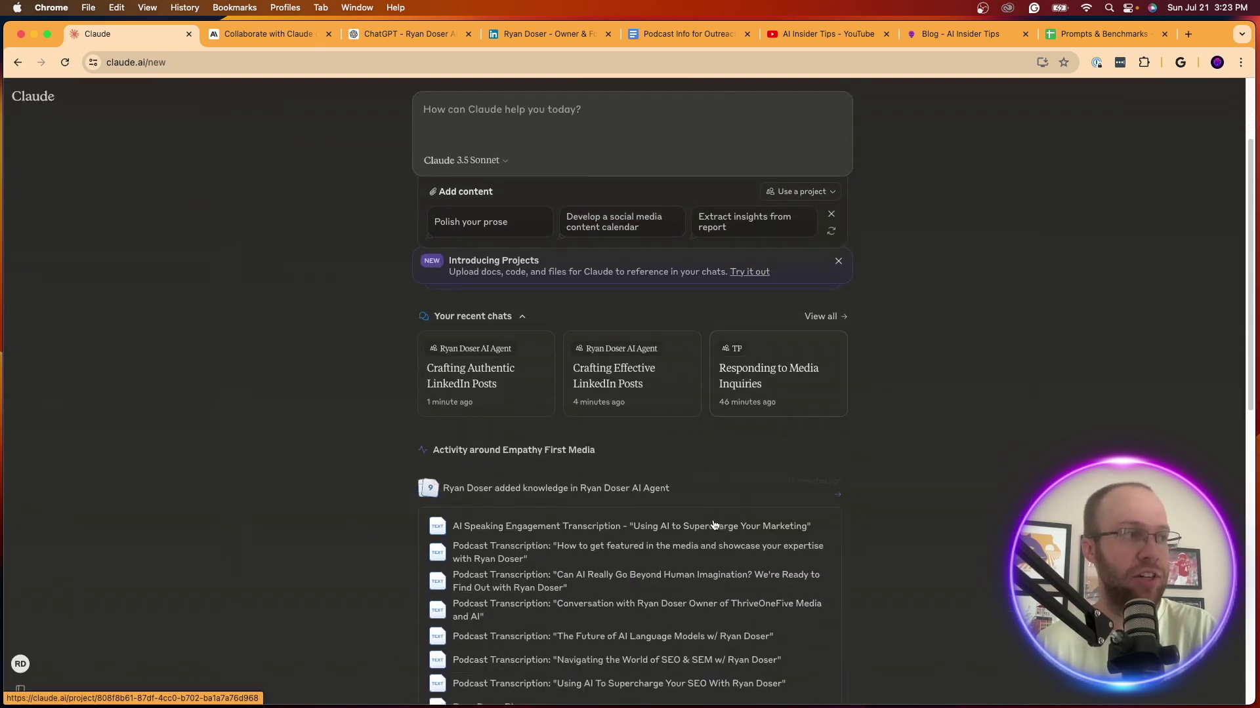
scroll(120, 158, up, 3)
Open the Projects list and view its sort options
mouse_move(32, 99)
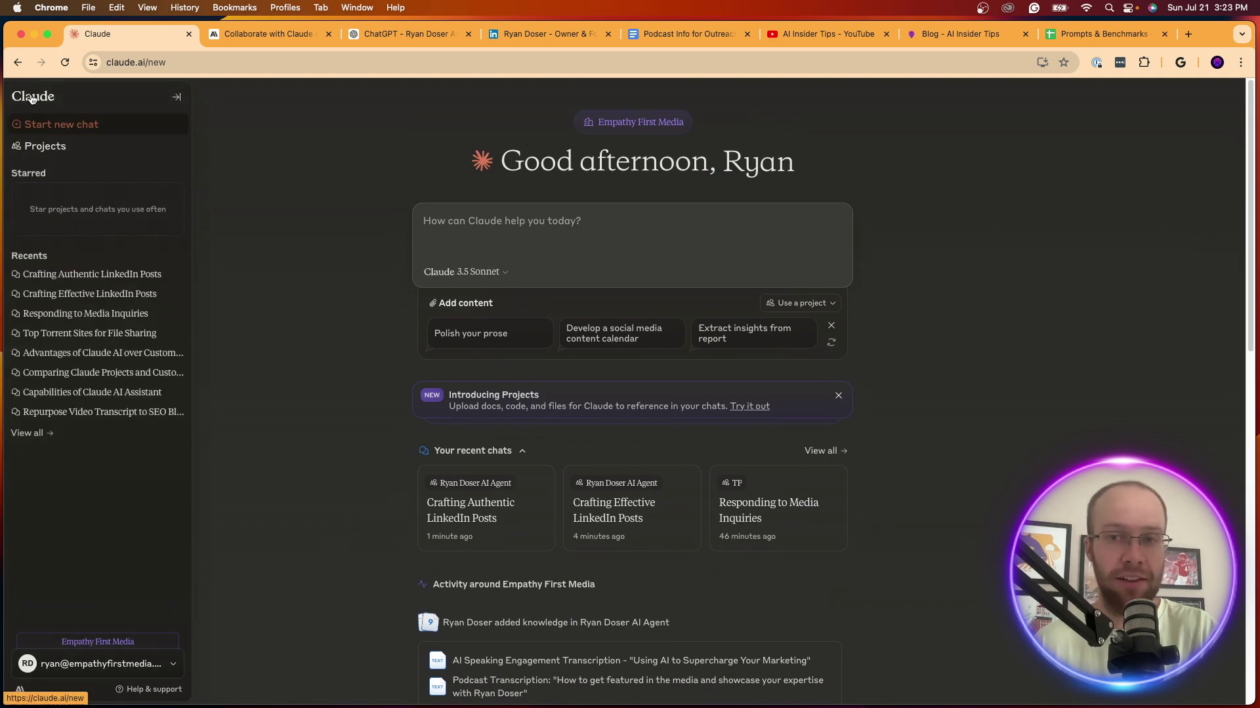
click(39, 148)
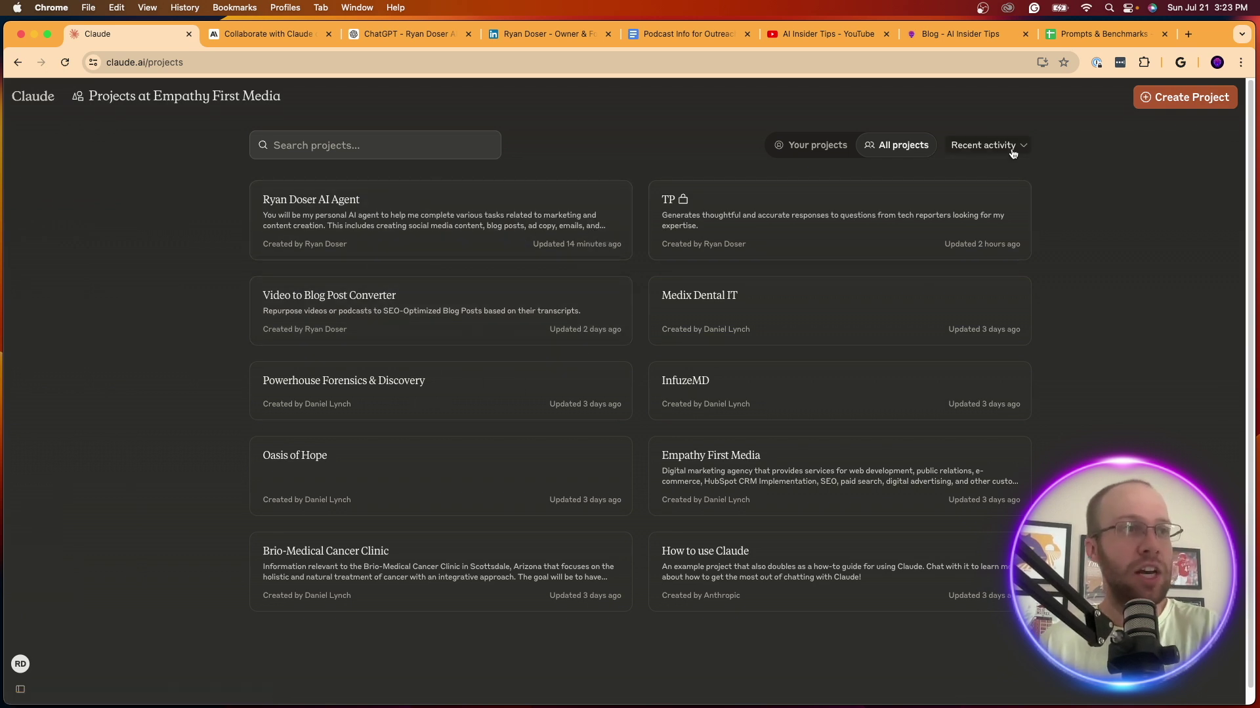
click(989, 147)
Toggle the Your projects and All projects filters, then open the Ryan Doser AI Agent project's knowledge options
click(817, 145)
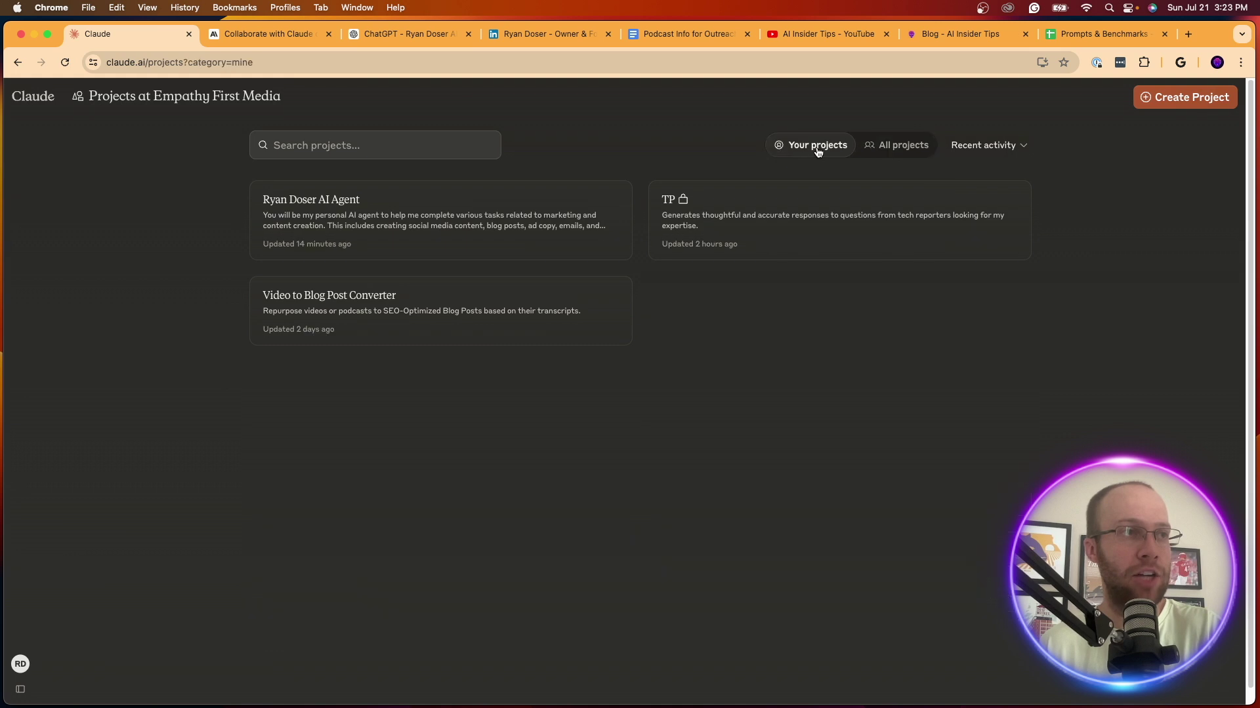
click(882, 150)
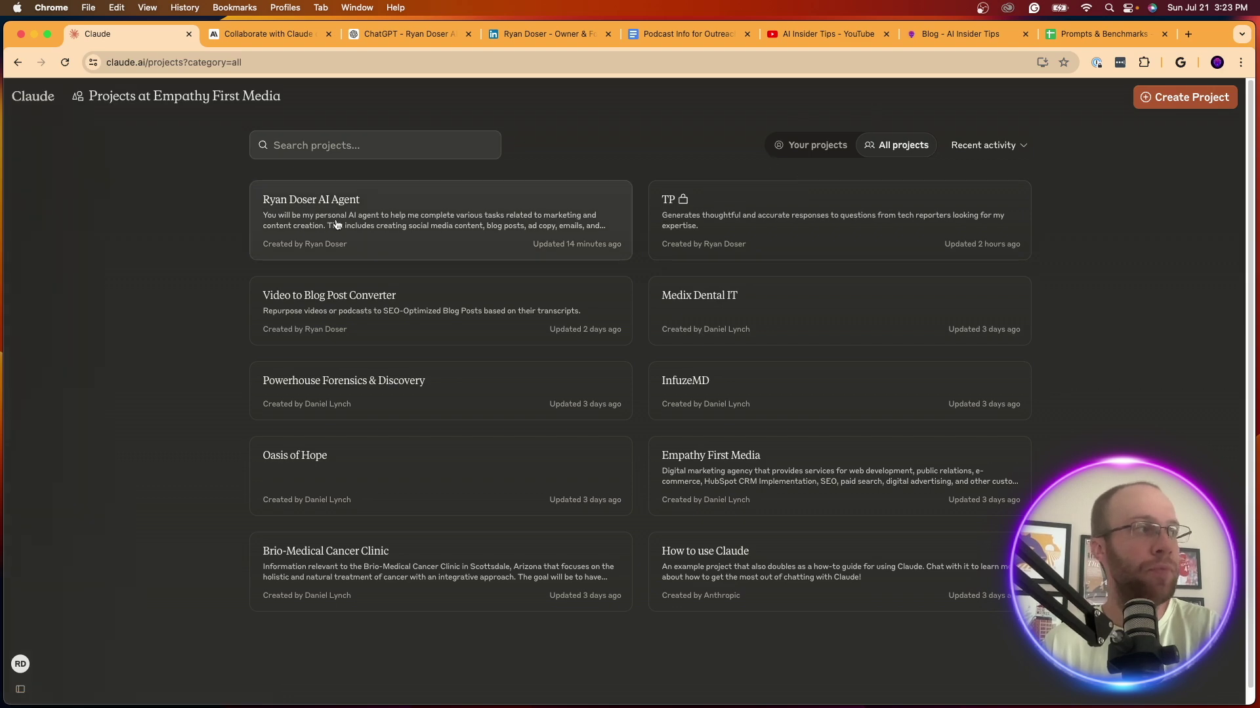
click(273, 200)
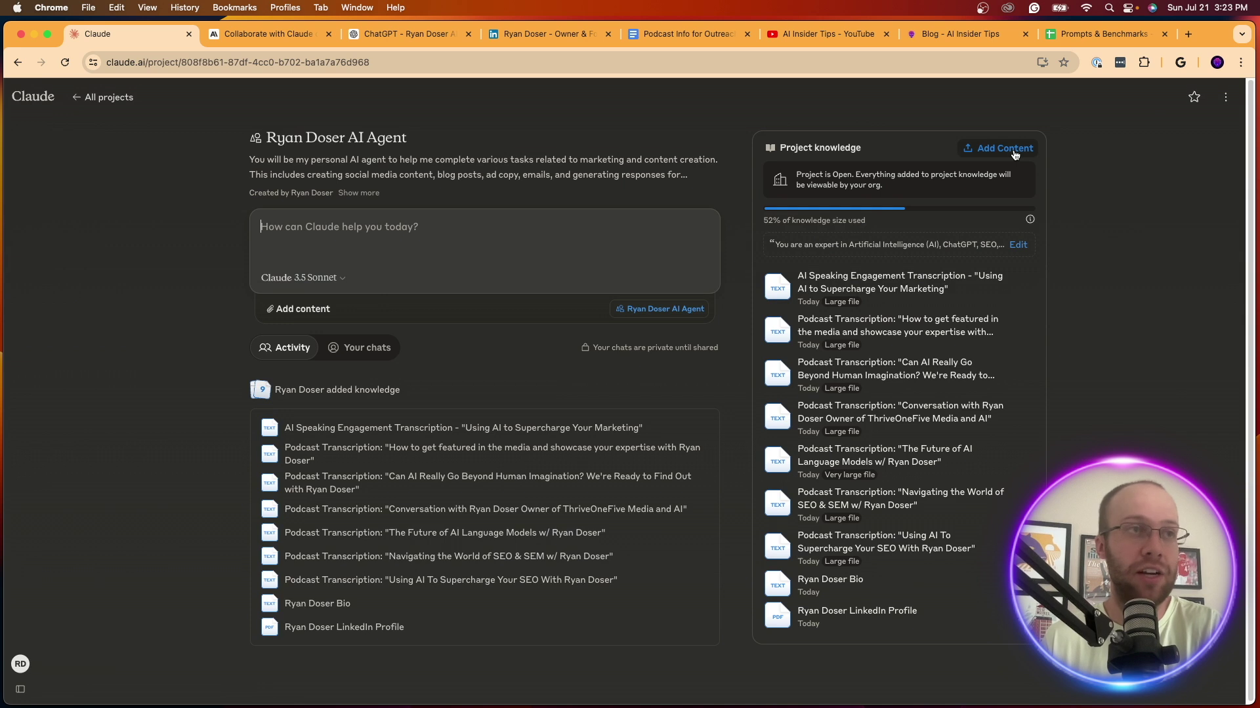
click(1014, 152)
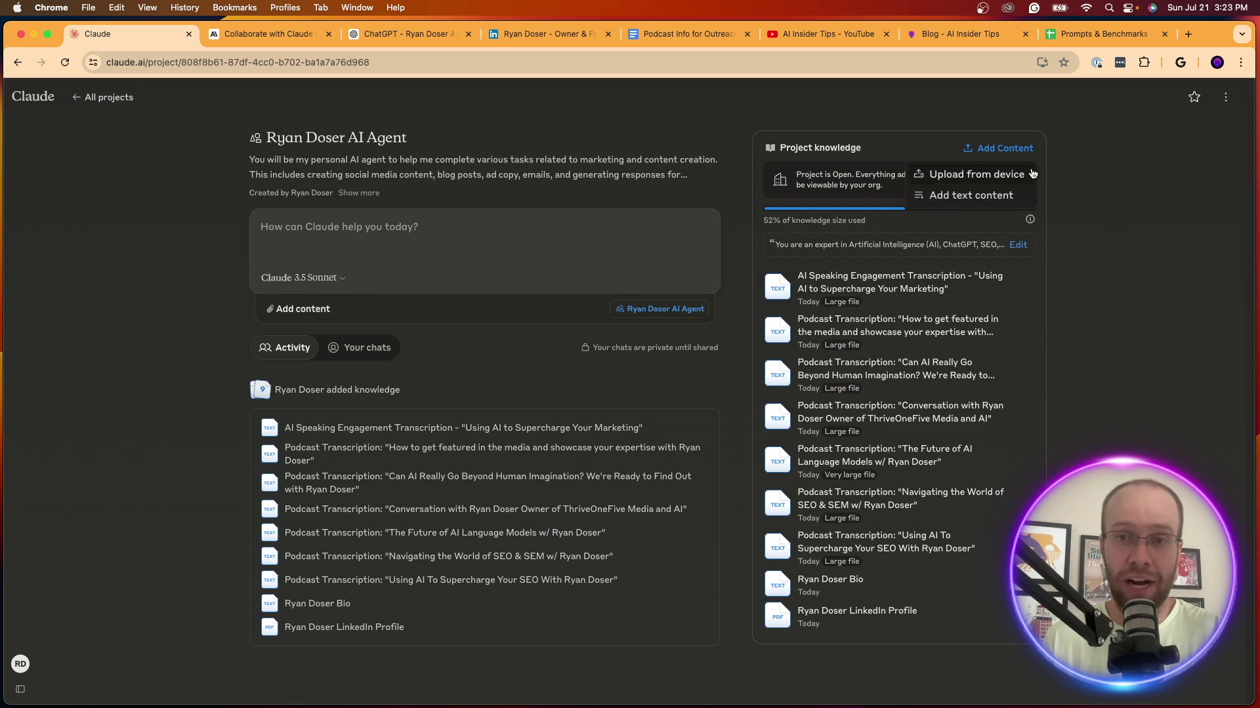
click(1187, 242)
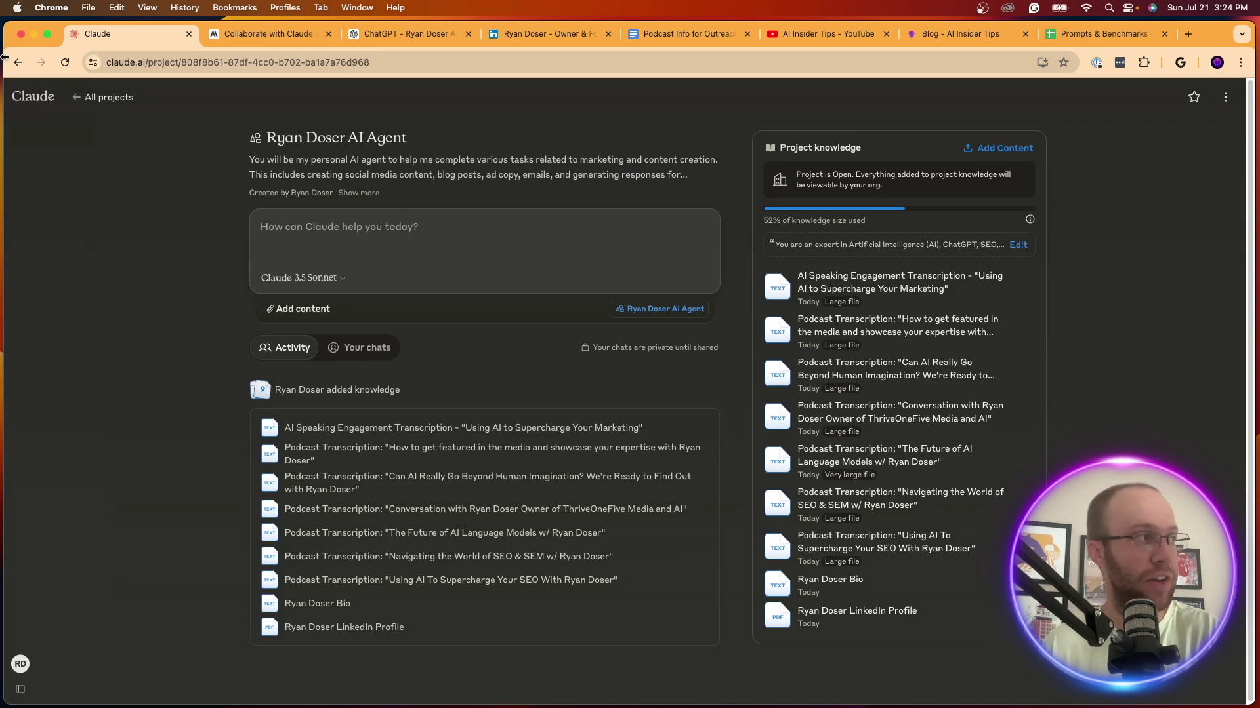
click(46, 100)
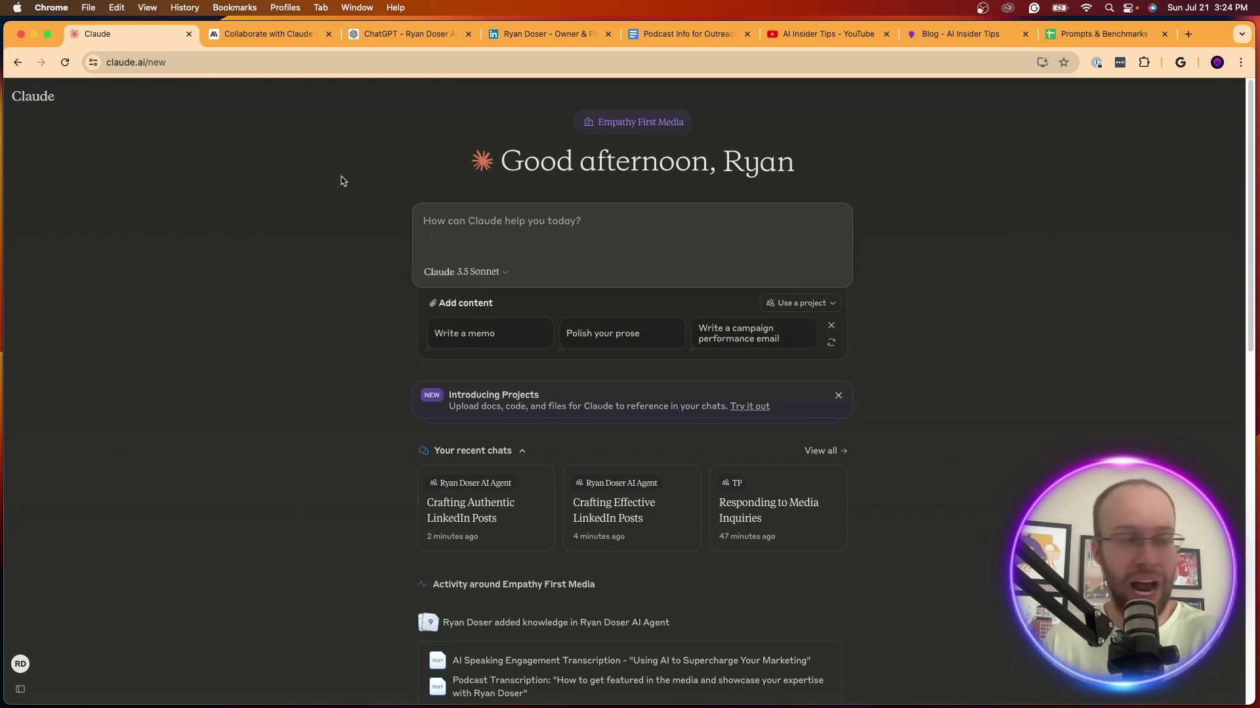
mouse_move(42, 114)
click(47, 146)
click(393, 217)
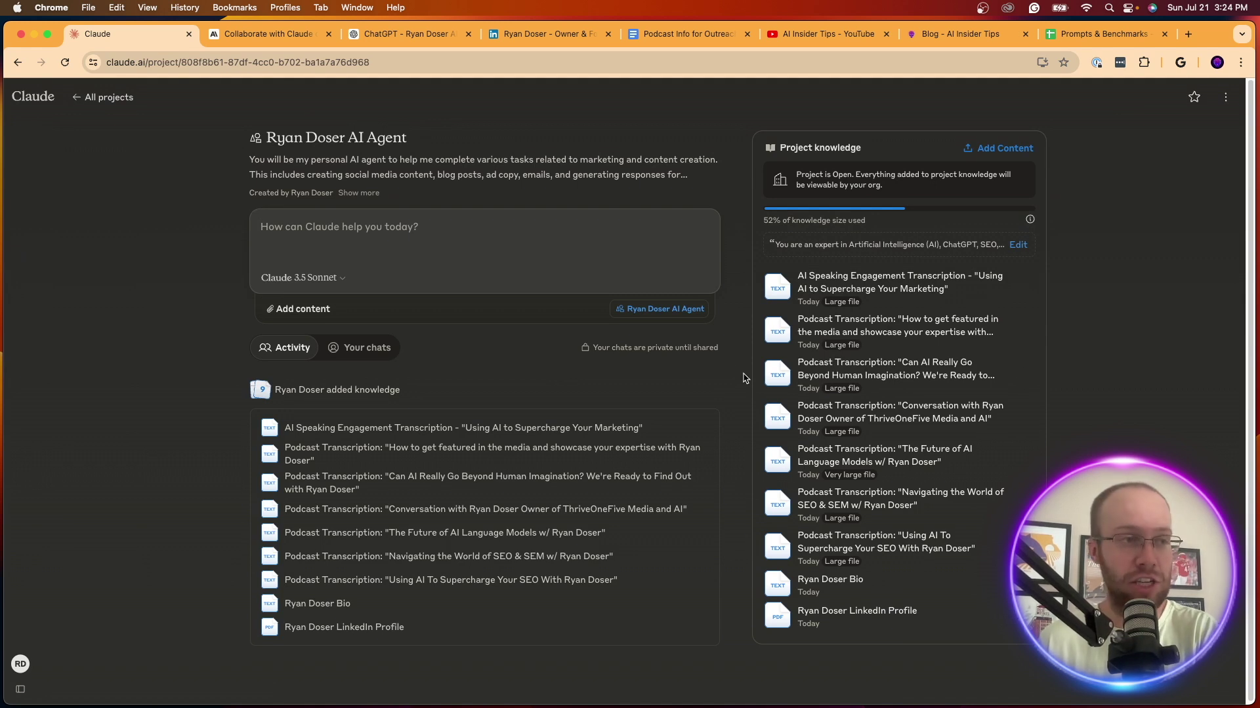
scroll(661, 406, down, 1)
scroll(662, 406, up, 1)
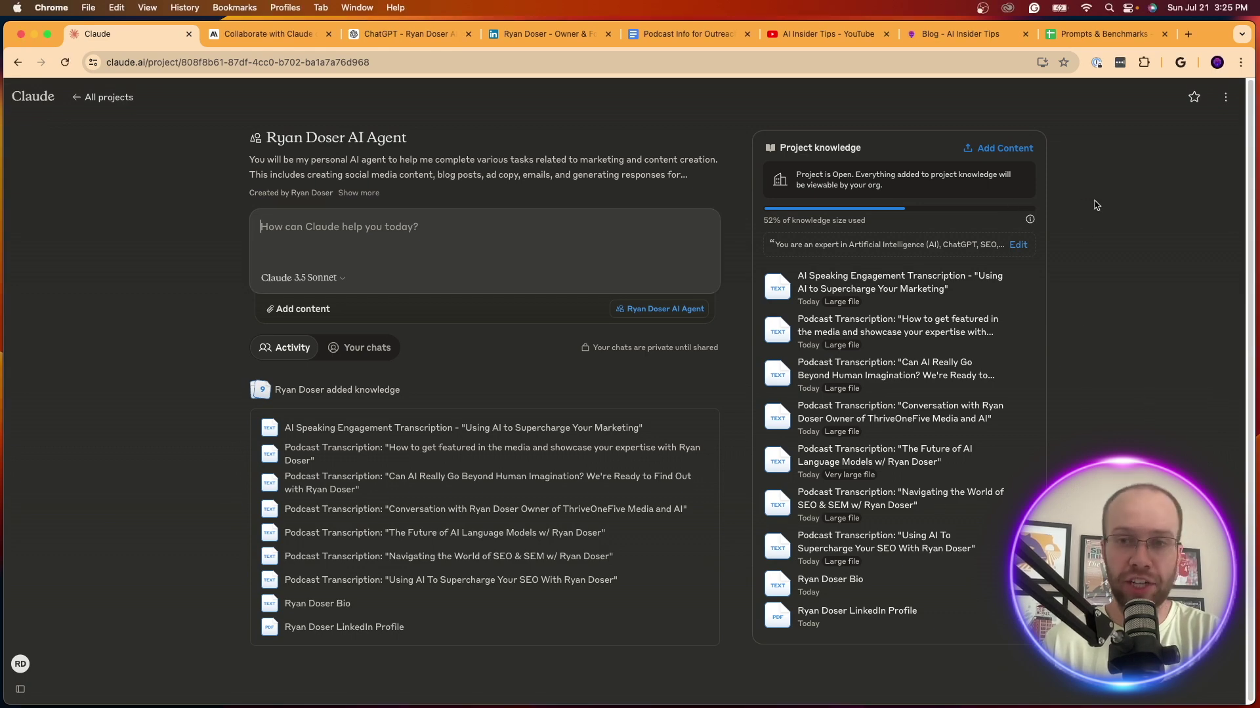
Browse the AI Insider Tips YouTube channel page
click(790, 36)
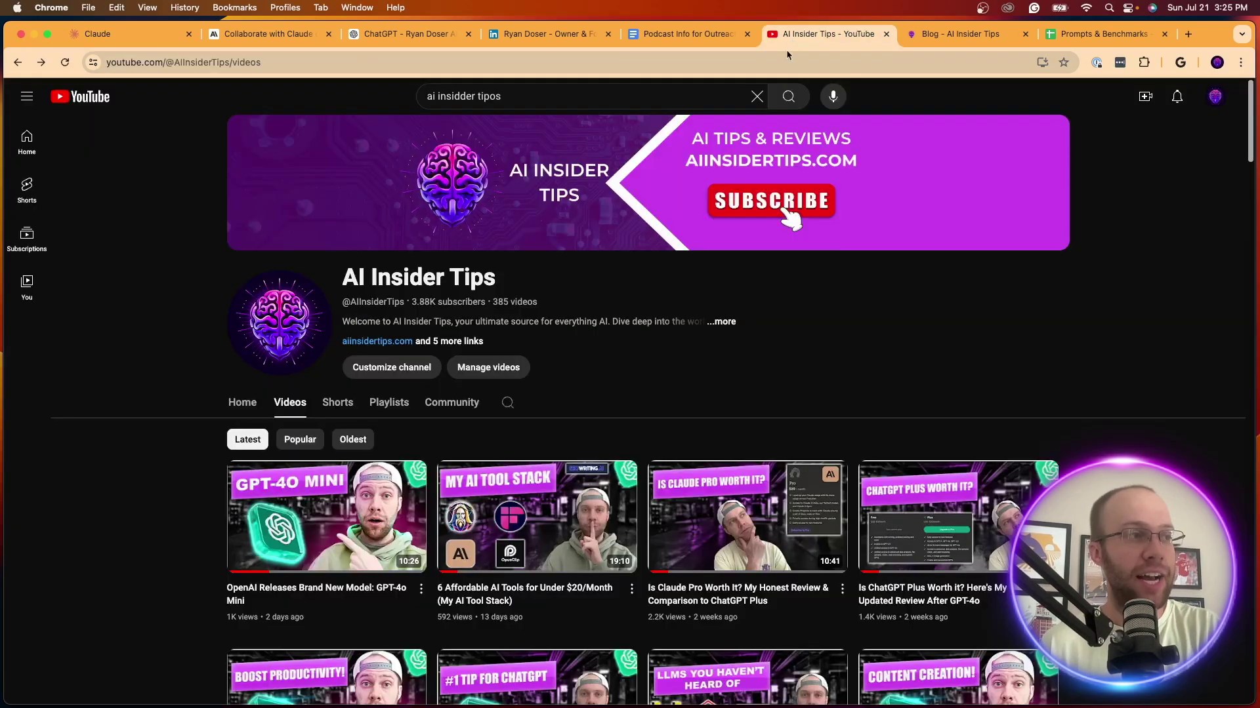
scroll(982, 265, down, 3)
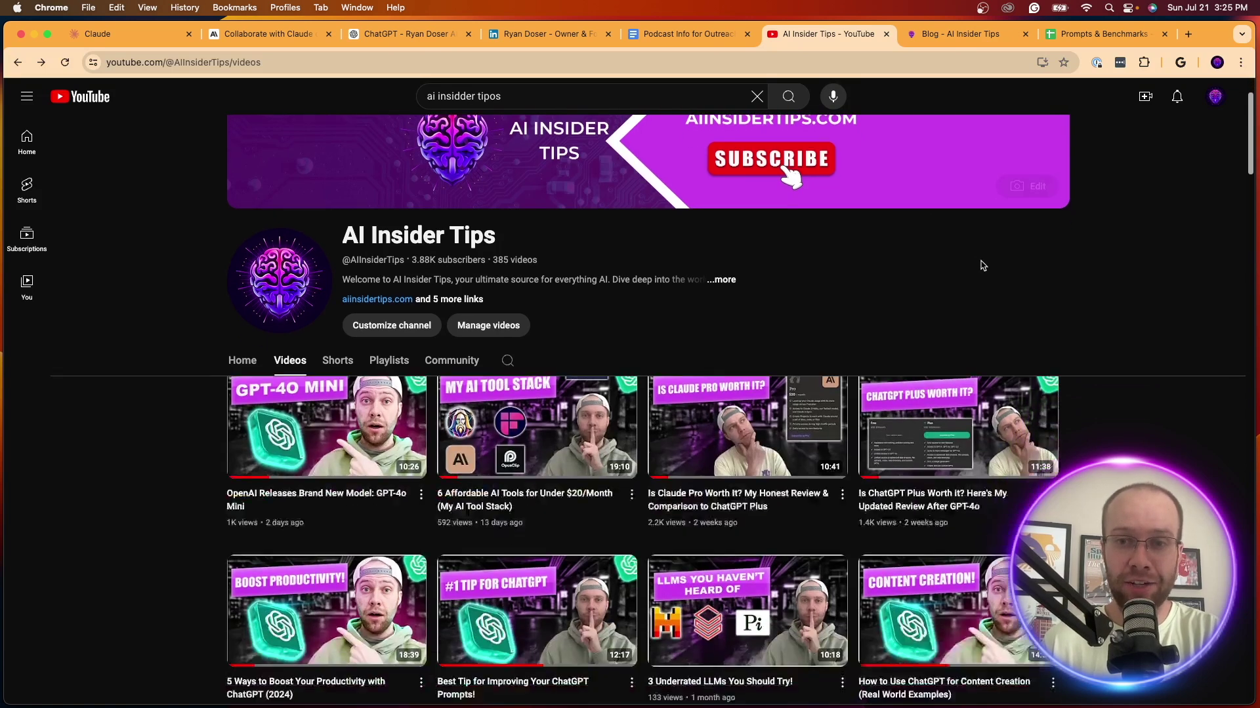
scroll(982, 265, up, 3)
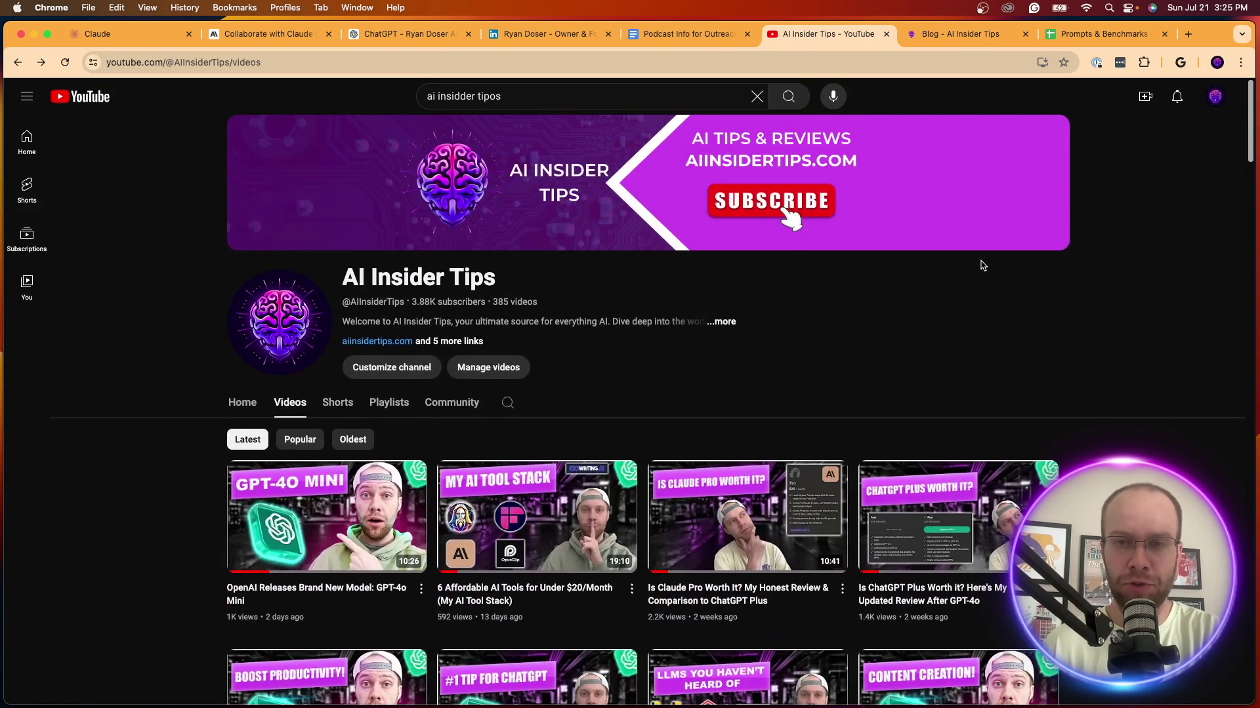
scroll(982, 265, down, 1)
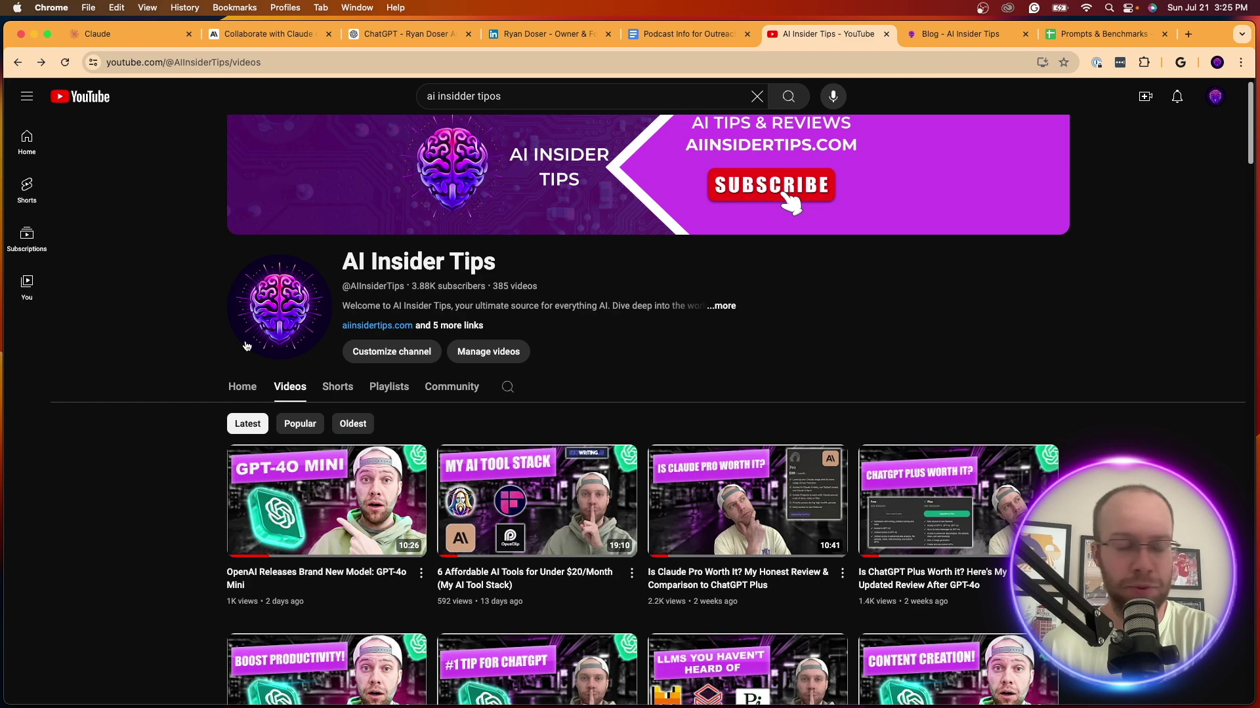
scroll(925, 334, down, 4)
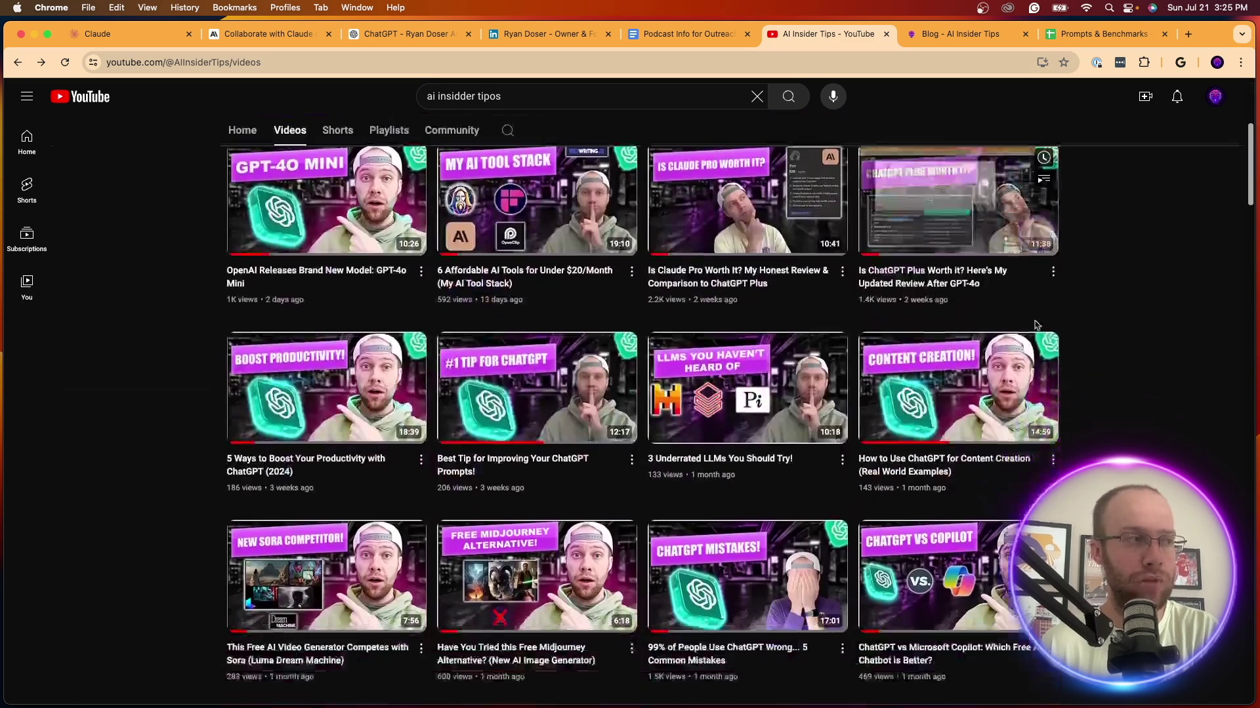
scroll(1085, 257, up, 5)
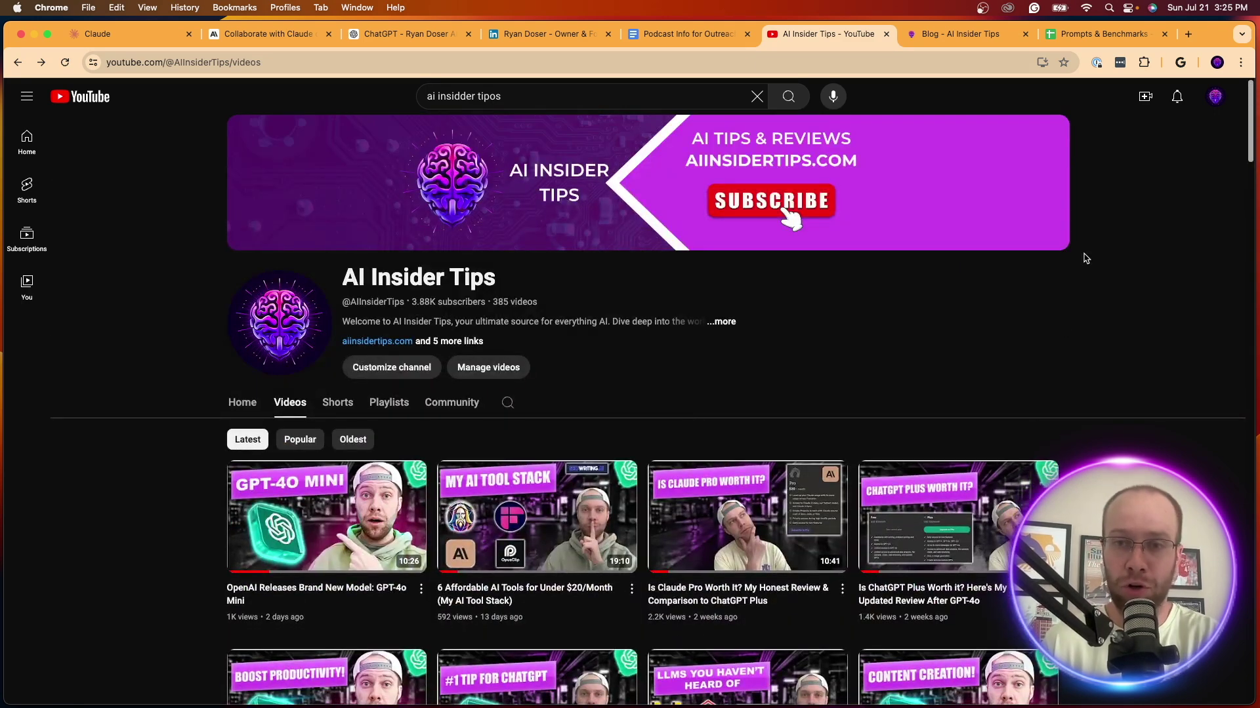
scroll(1085, 258, down, 2)
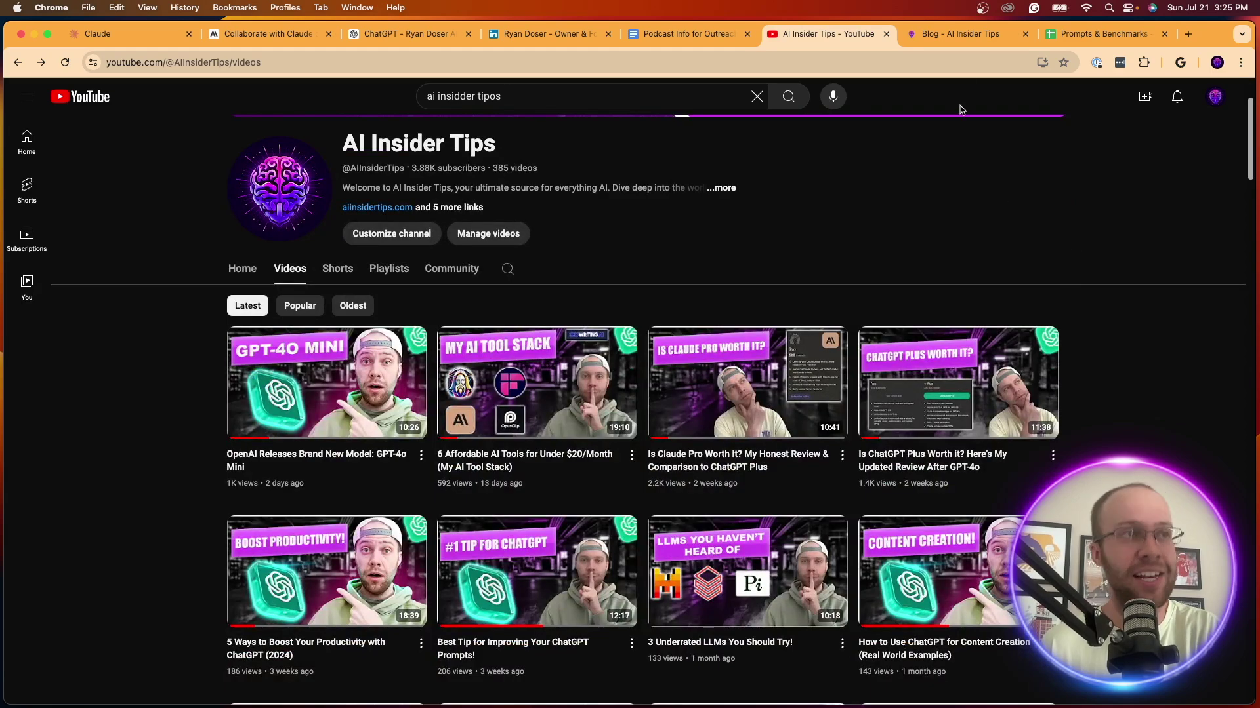
Look over the AI Insider Tips blog, then return to the channel's videos page
click(955, 35)
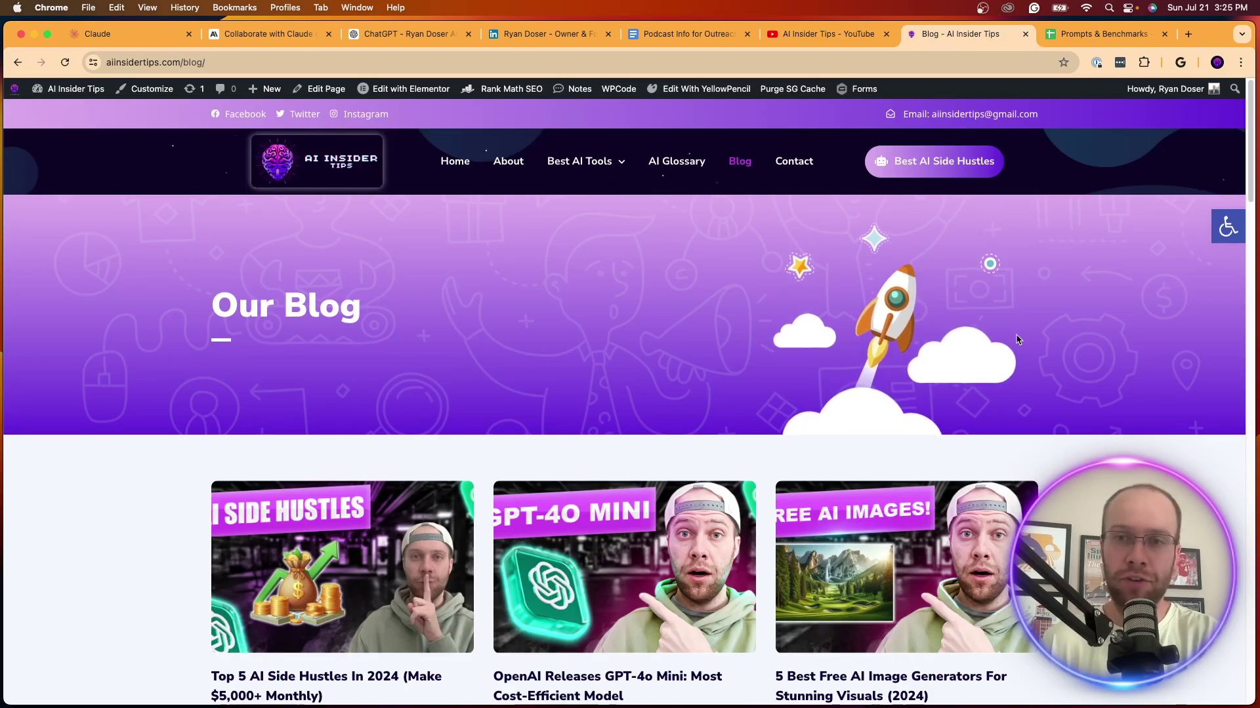
scroll(1017, 340, down, 9)
scroll(1003, 322, up, 5)
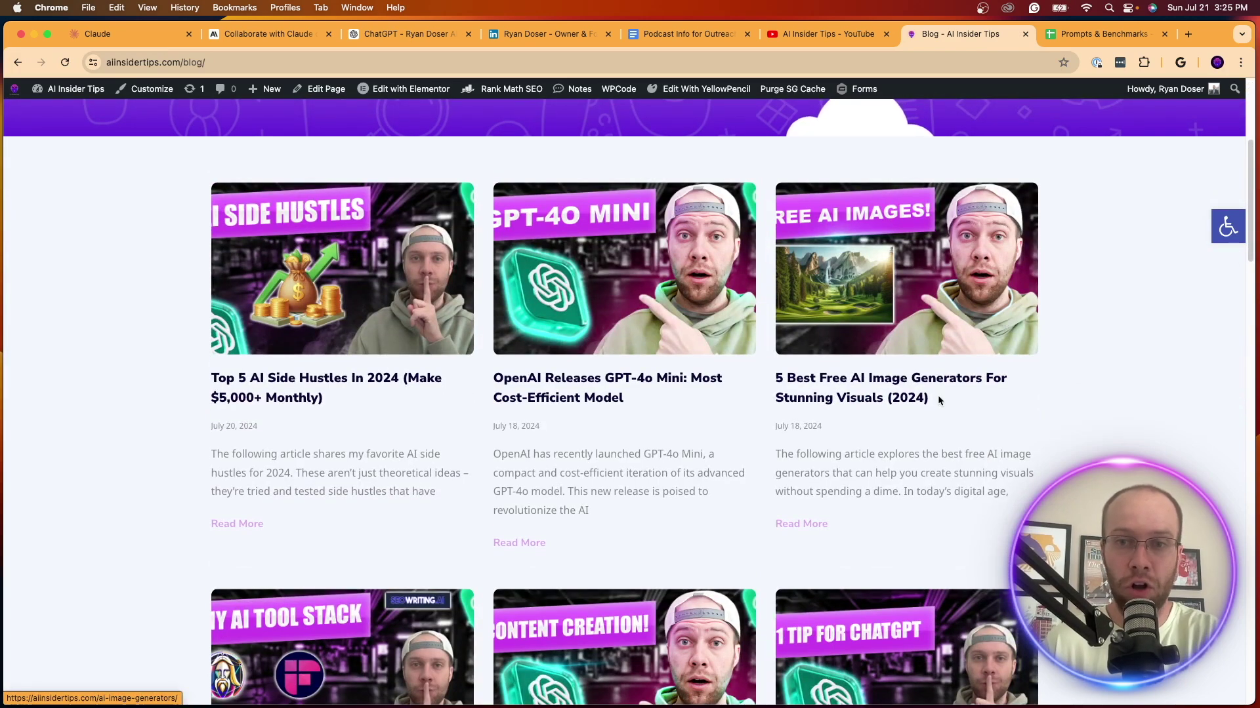
scroll(938, 401, up, 5)
click(781, 37)
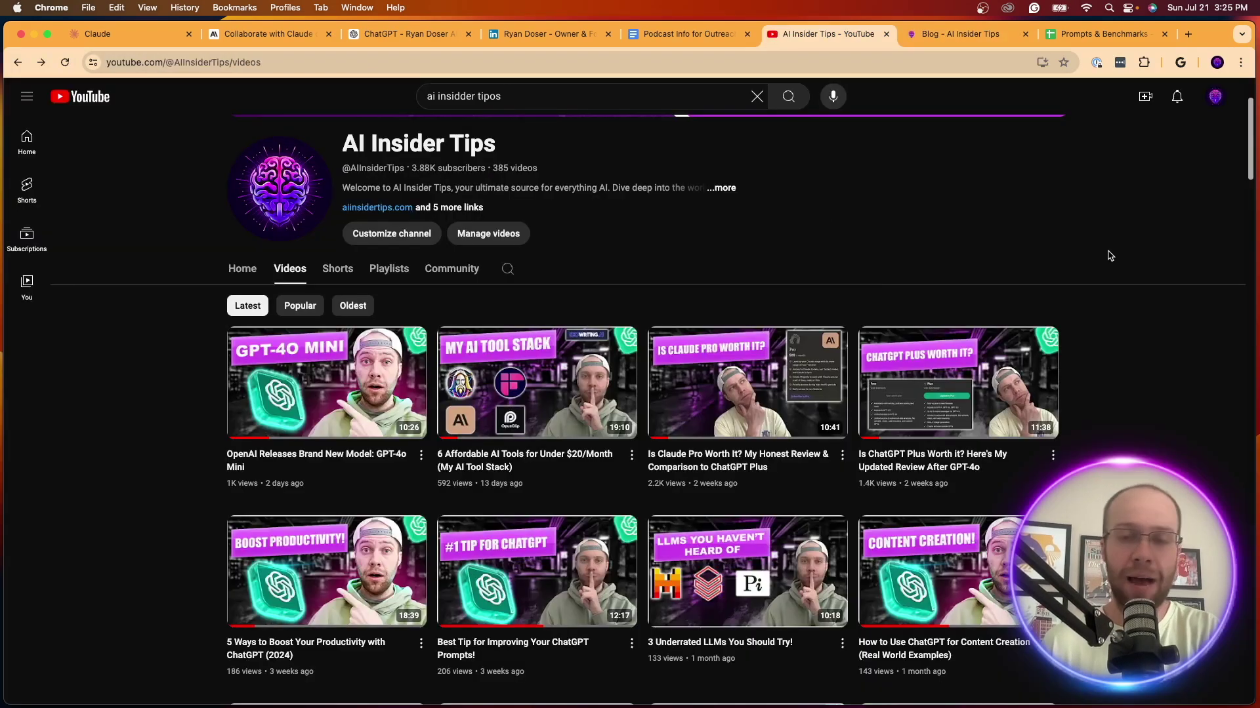